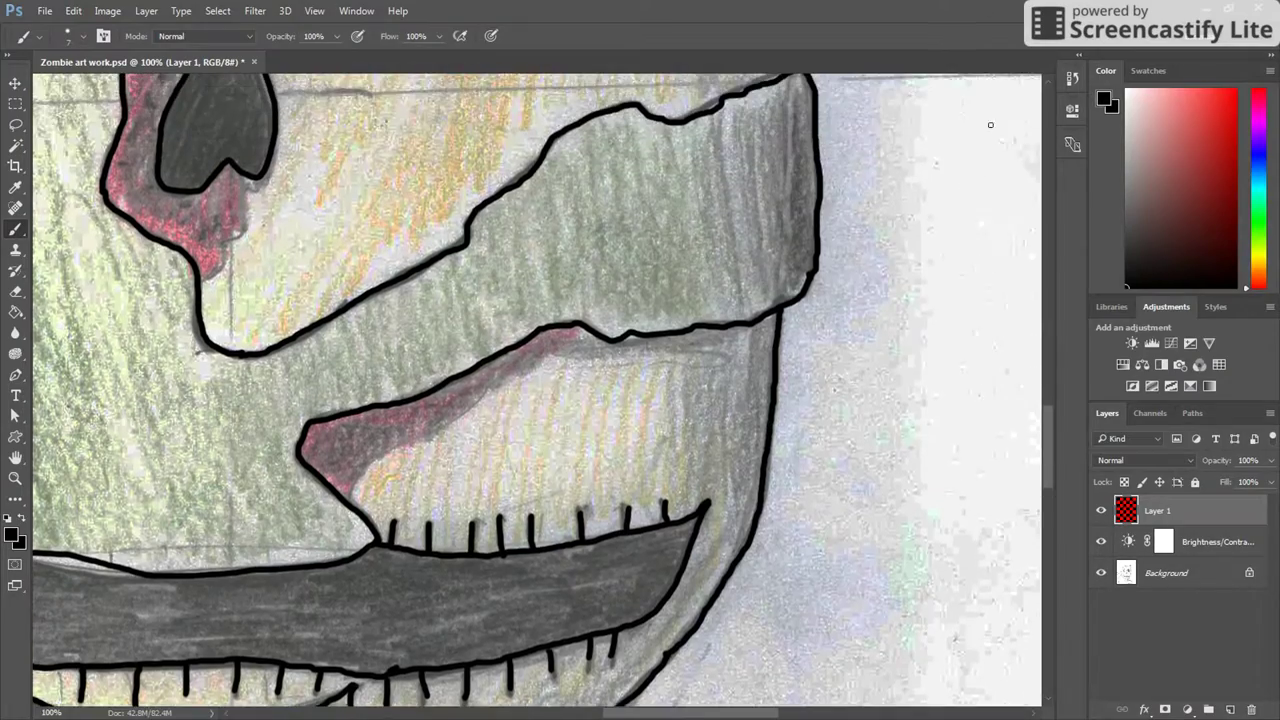
# Set the brush size to 4 px and trace the outer edge of the zombie's exposed brain in black.
pyautogui.scroll(10, 695, 635)
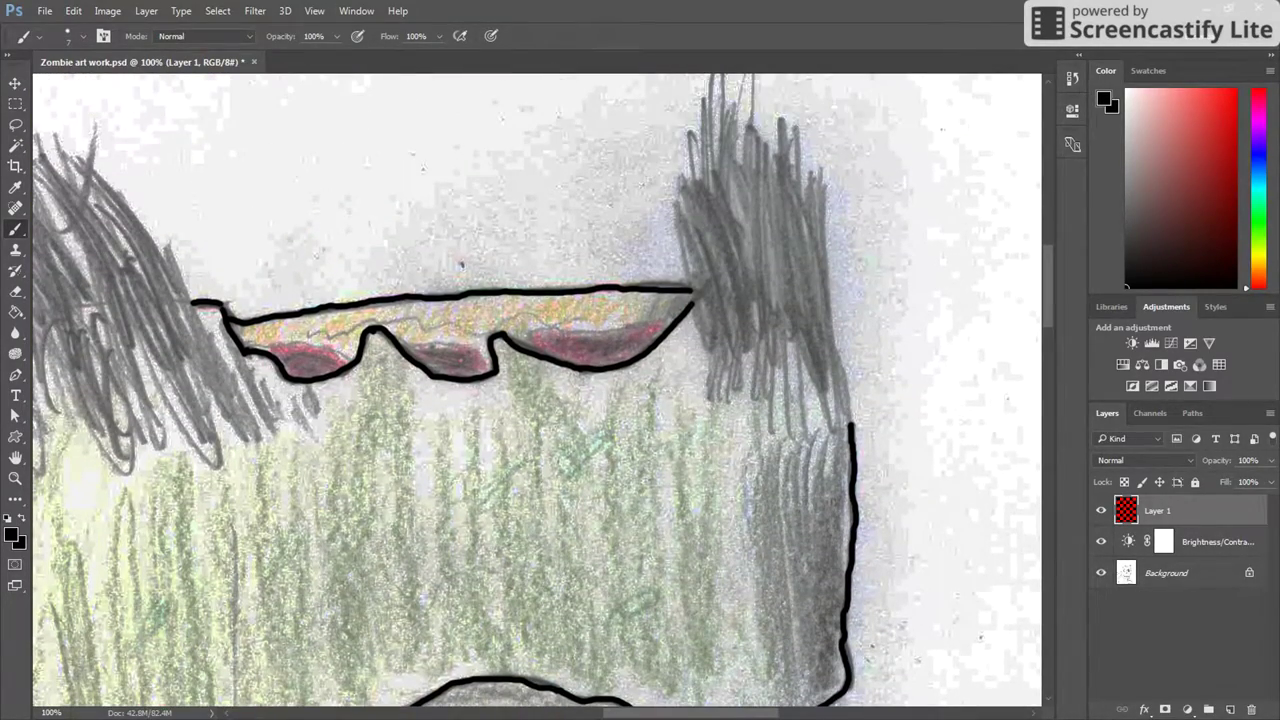
pyautogui.moveTo(738, 716); pyautogui.dragTo(570, 716)
pyautogui.scroll(-3, 664, 544)
pyautogui.scroll(-1, 666, 527)
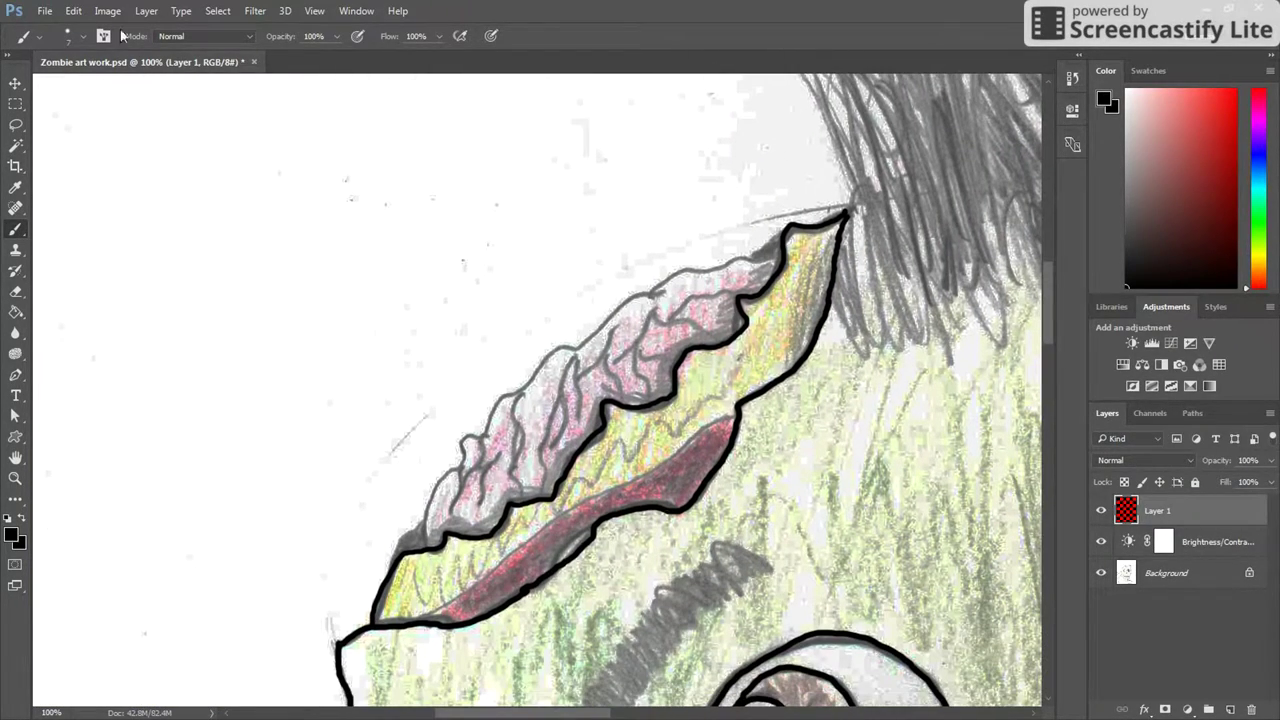
pyautogui.click(80, 37)
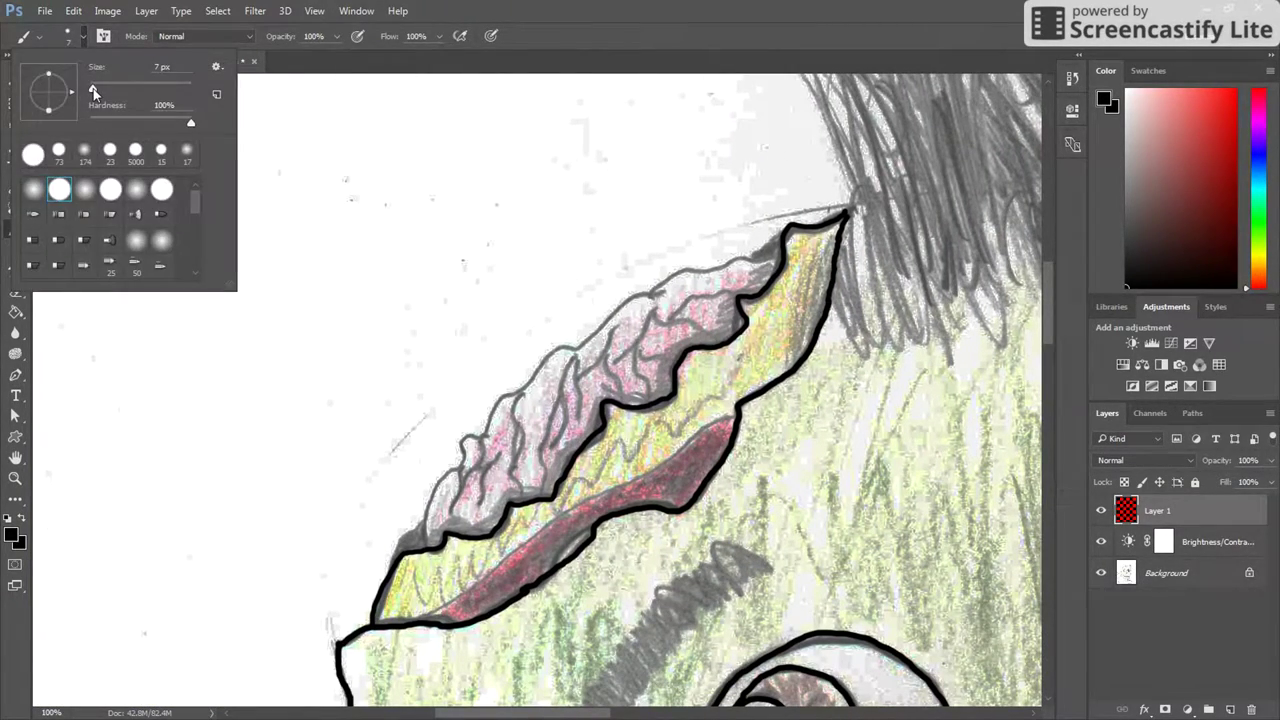
pyautogui.moveTo(93, 88); pyautogui.dragTo(91, 89)
pyautogui.click(781, 260)
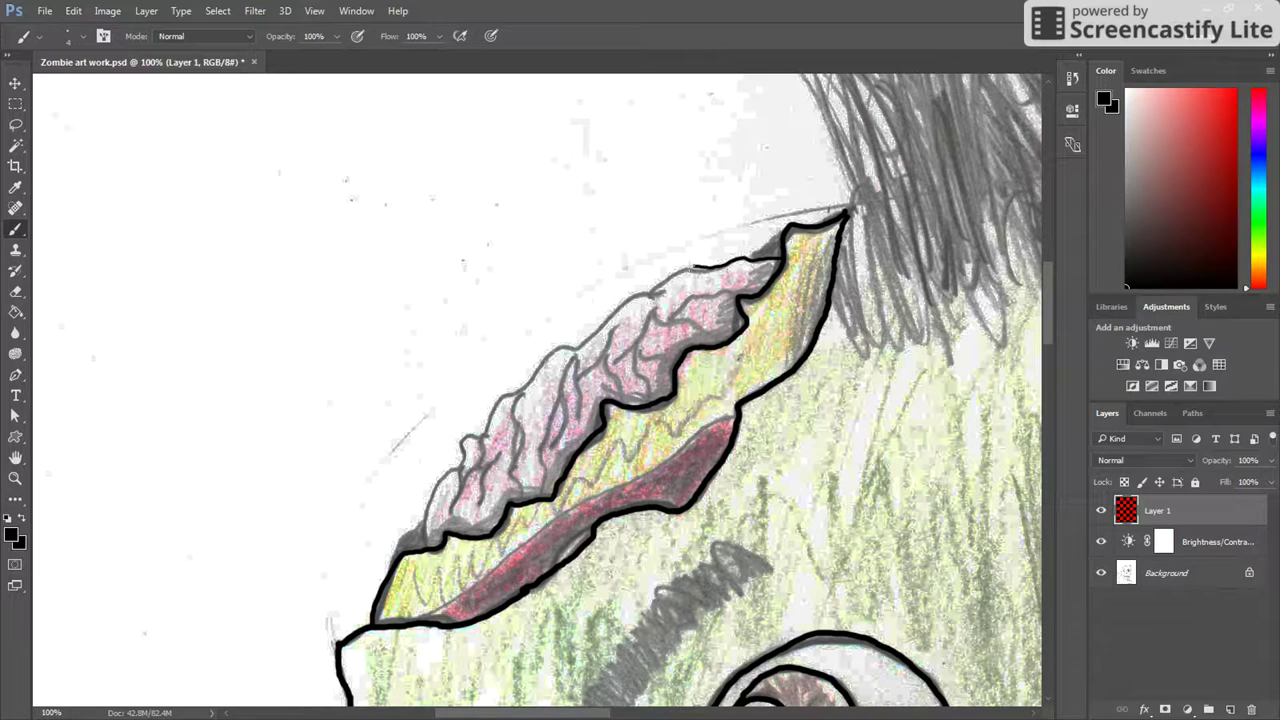
pyautogui.moveTo(664, 274); pyautogui.dragTo(650, 292)
pyautogui.moveTo(658, 293)
pyautogui.mouseDown()
pyautogui.moveTo(493, 402)
pyautogui.moveTo(485, 427)
pyautogui.mouseUp()
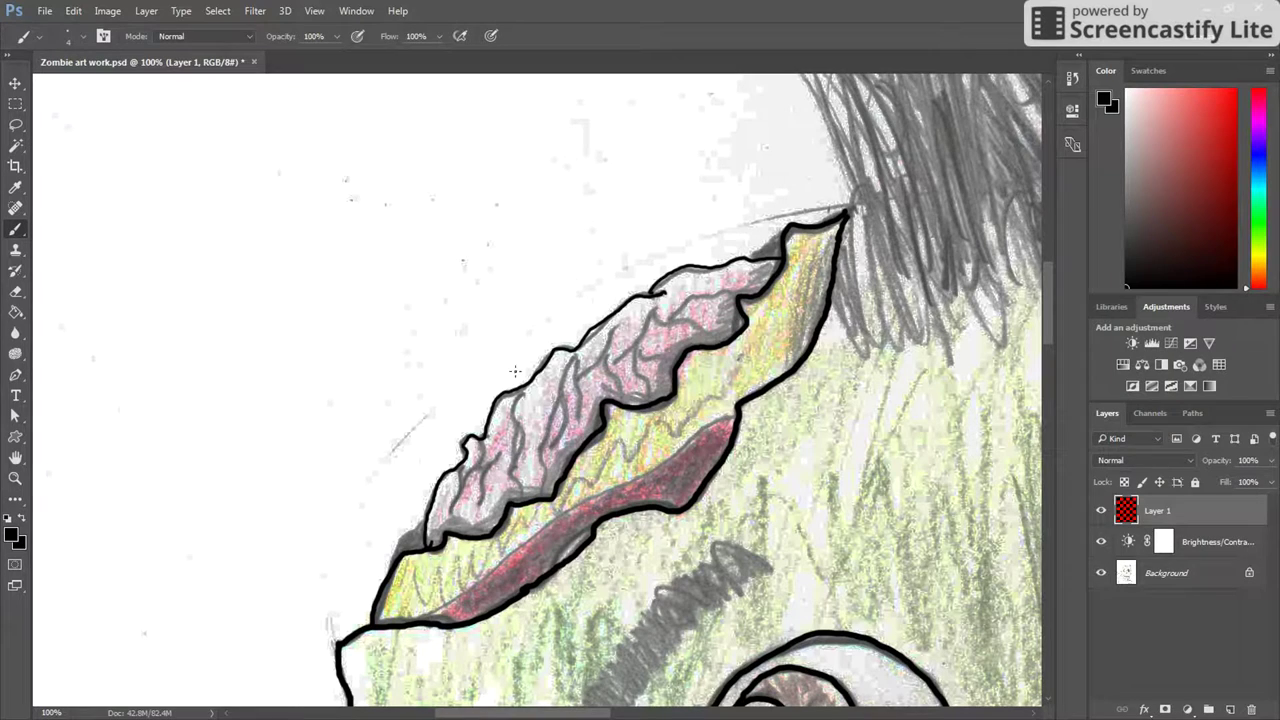
# Fill the outlined brain with light pink using the Paint Bucket, repeating the fill until the pencil texture is covered.
pyautogui.click(16, 312)
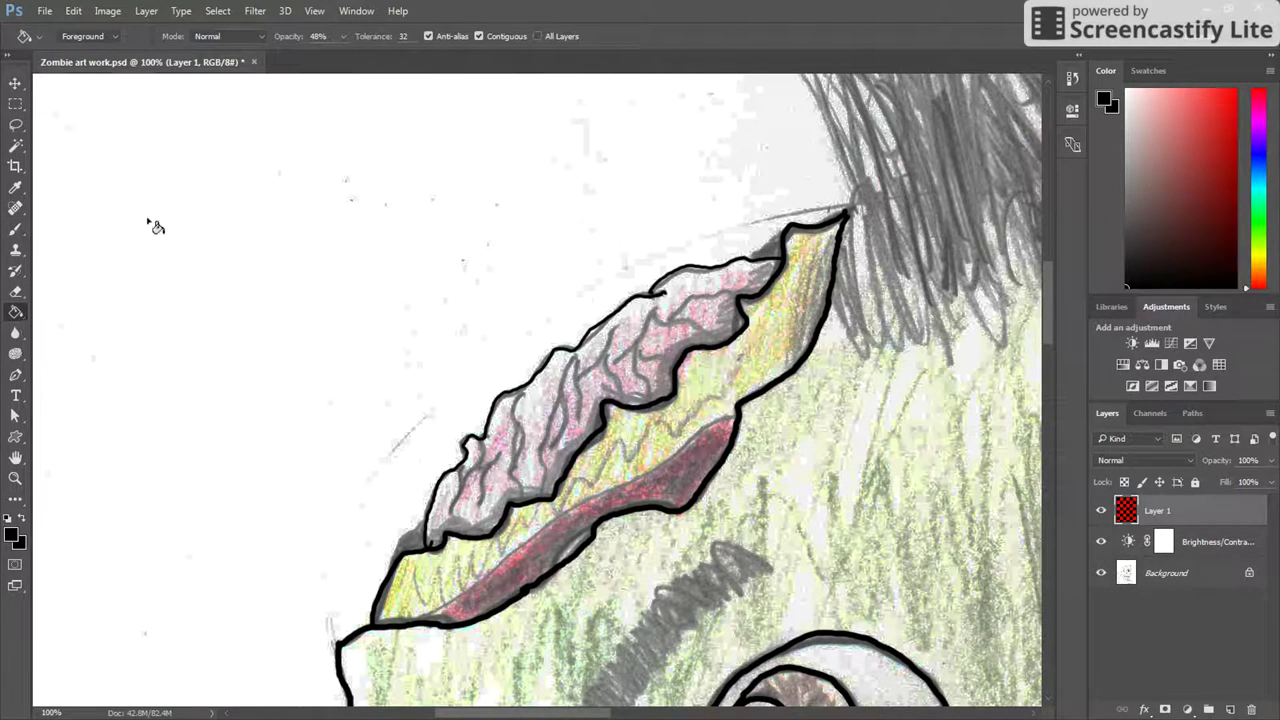
pyautogui.click(1259, 114)
pyautogui.moveTo(1195, 162); pyautogui.dragTo(1167, 104)
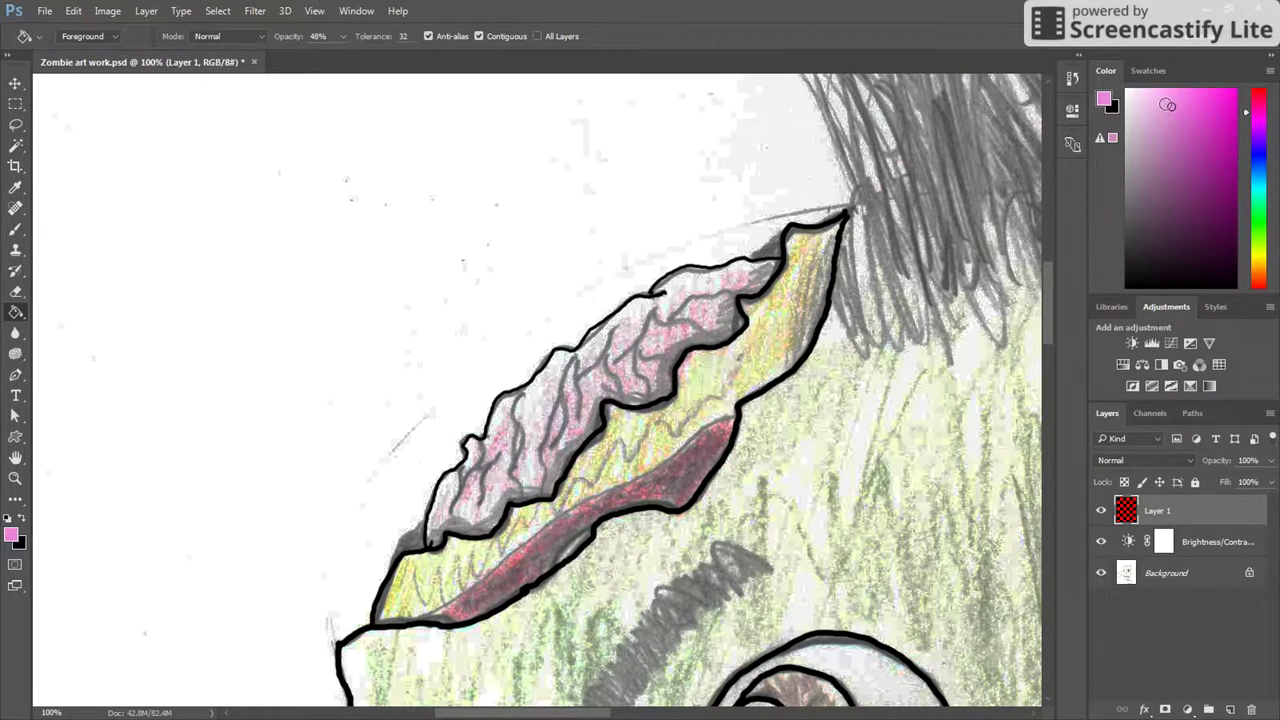
pyautogui.click(545, 408)
pyautogui.click(544, 410)
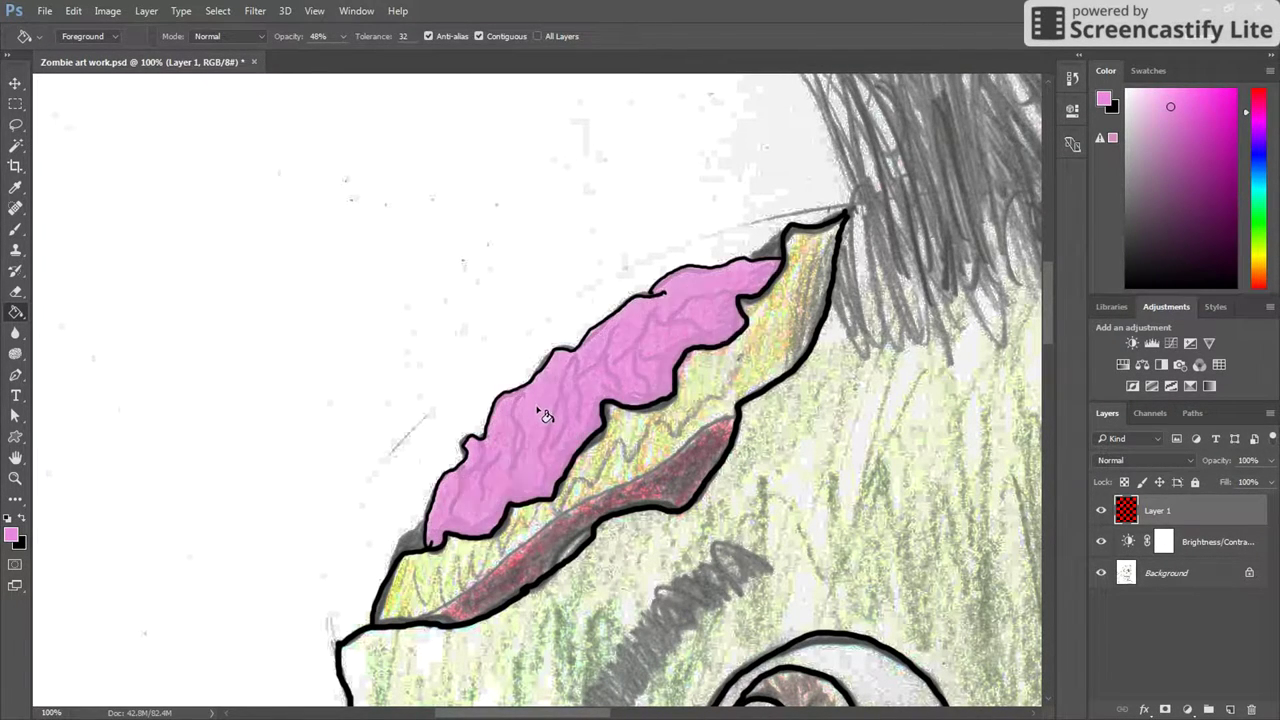
pyautogui.click(558, 414)
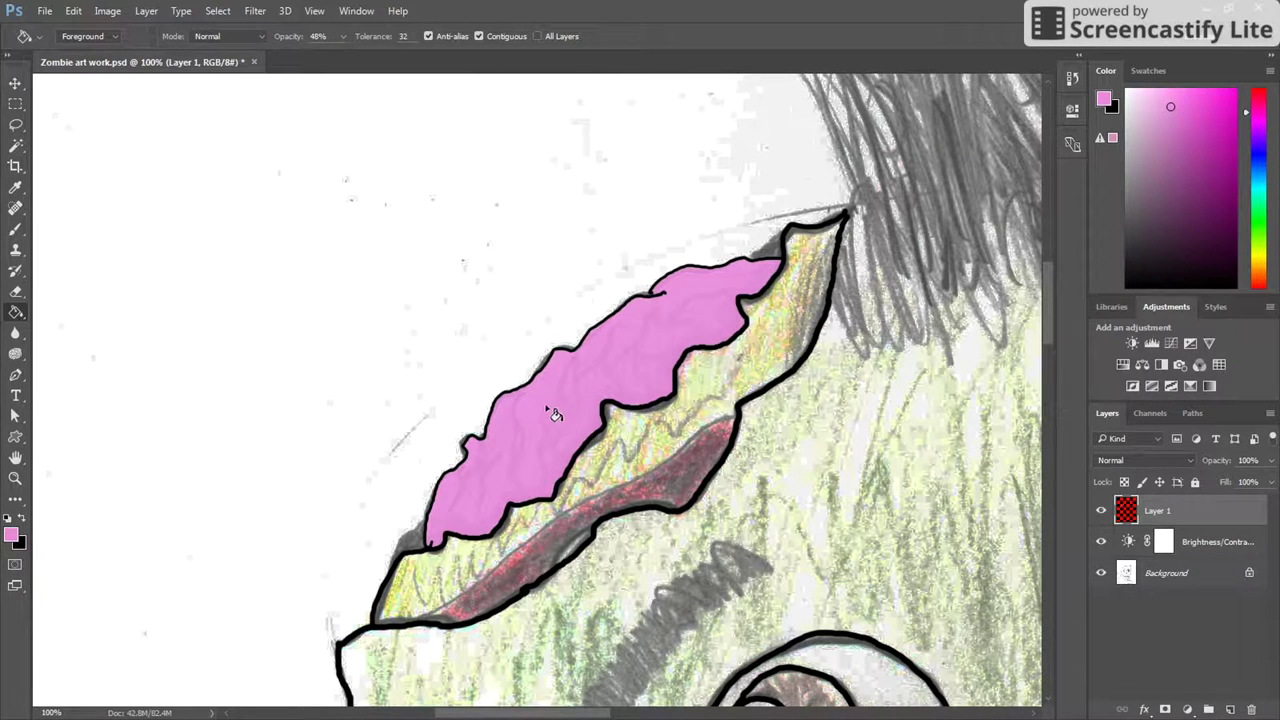
# Draw short curved black wrinkle lines across the pink brain with the Brush.
pyautogui.click(15, 228)
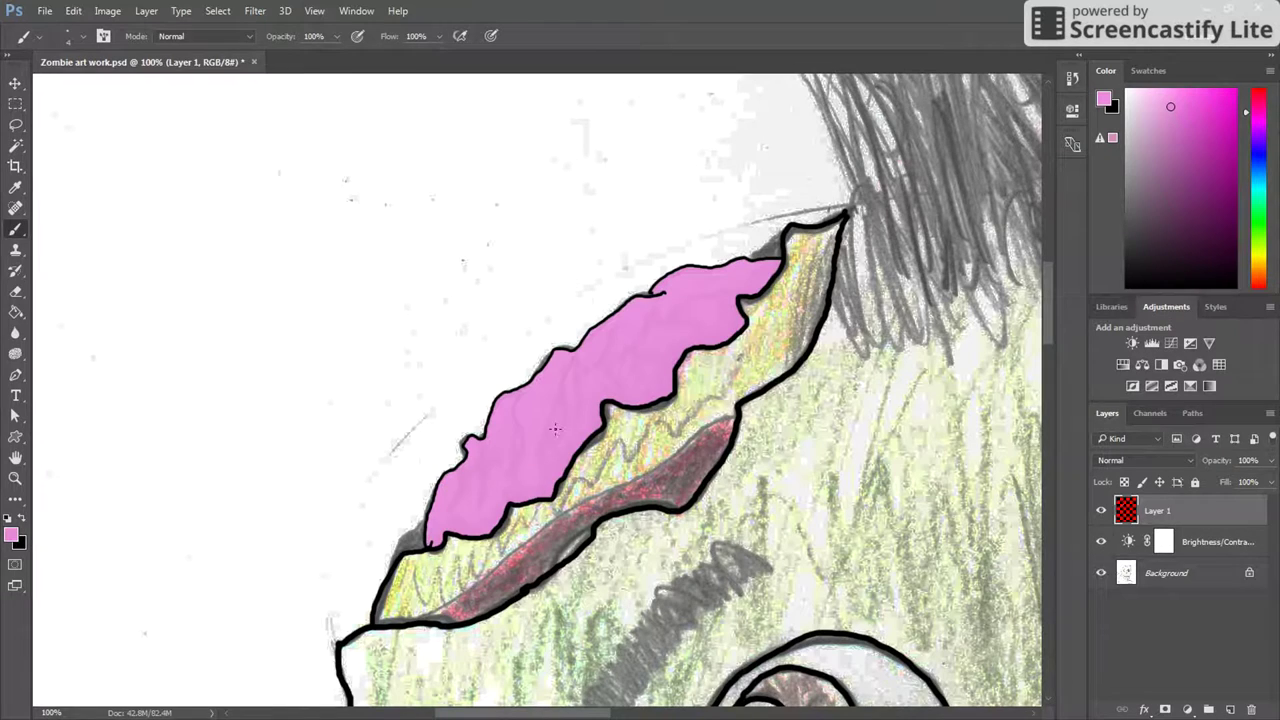
pyautogui.click(1127, 287)
pyautogui.moveTo(481, 458); pyautogui.dragTo(468, 497)
pyautogui.moveTo(517, 422)
pyautogui.mouseDown()
pyautogui.moveTo(548, 442)
pyautogui.moveTo(510, 480)
pyautogui.mouseUp()
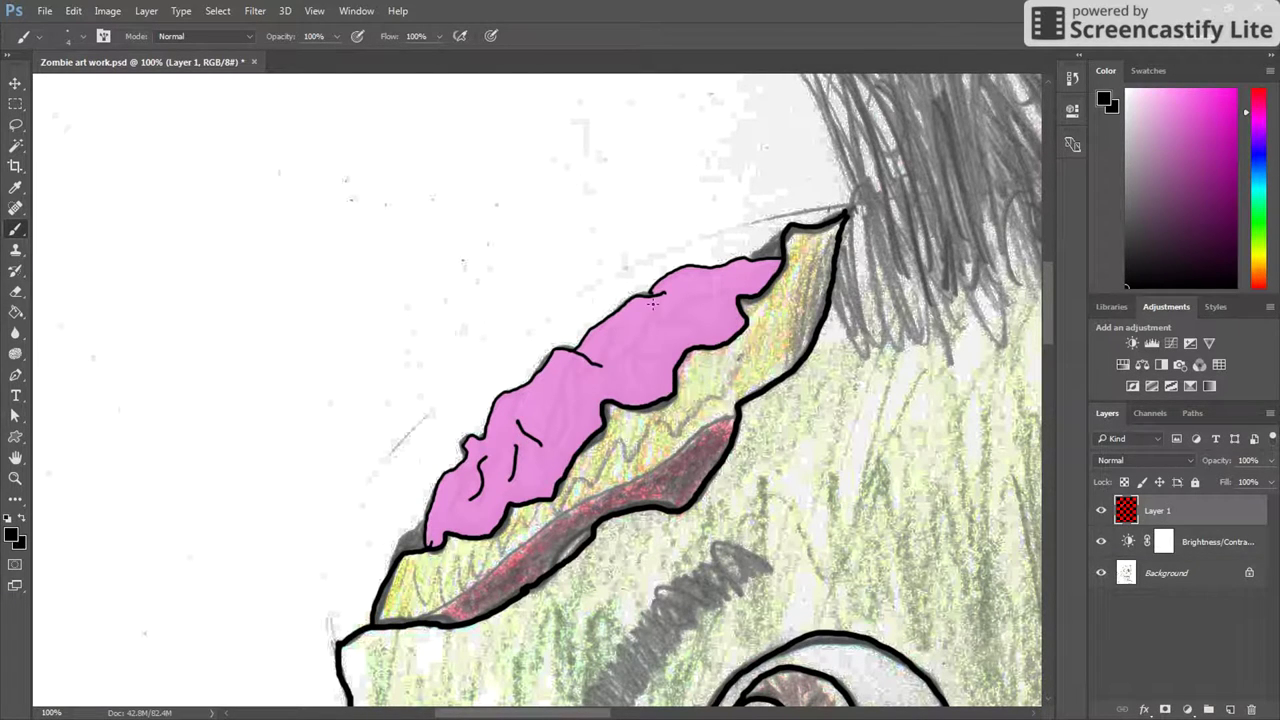
pyautogui.moveTo(665, 313); pyautogui.dragTo(647, 357)
pyautogui.moveTo(723, 291); pyautogui.dragTo(684, 324)
pyautogui.moveTo(565, 413)
pyautogui.mouseDown()
pyautogui.moveTo(569, 377)
pyautogui.moveTo(561, 392)
pyautogui.mouseUp()
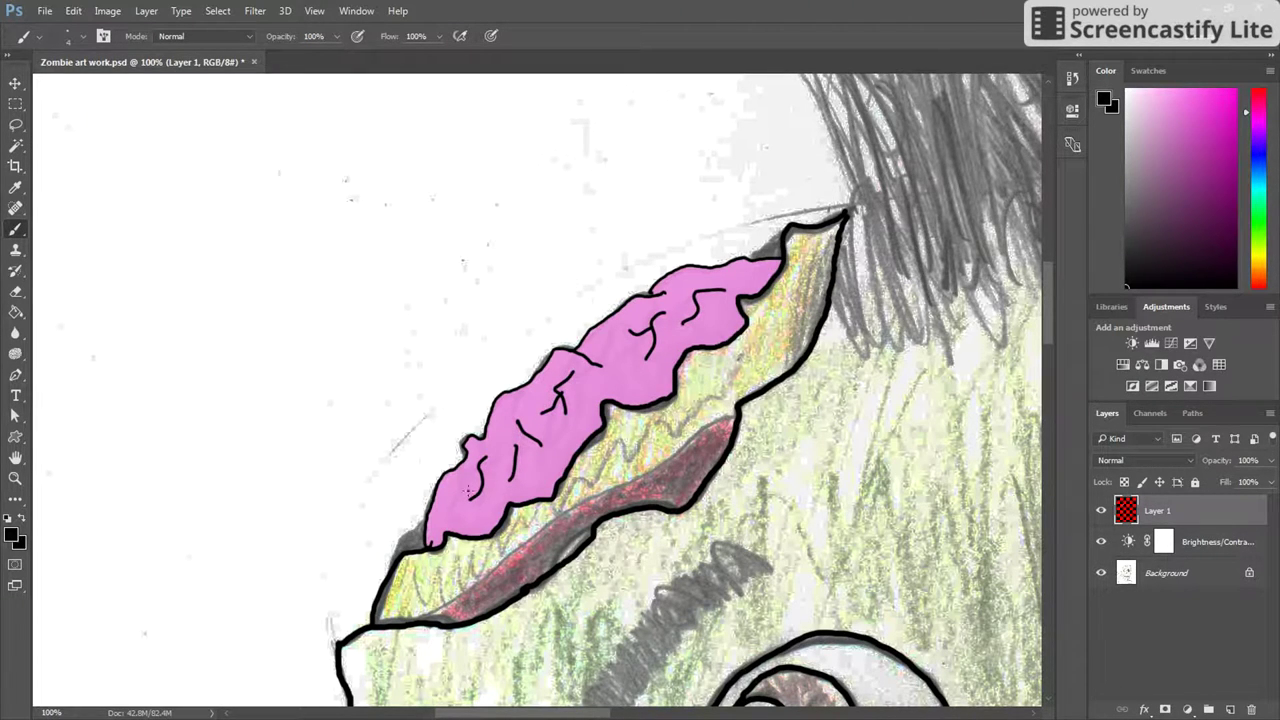
pyautogui.moveTo(539, 474); pyautogui.dragTo(569, 437)
pyautogui.moveTo(618, 382); pyautogui.dragTo(655, 399)
pyautogui.moveTo(607, 336); pyautogui.dragTo(628, 366)
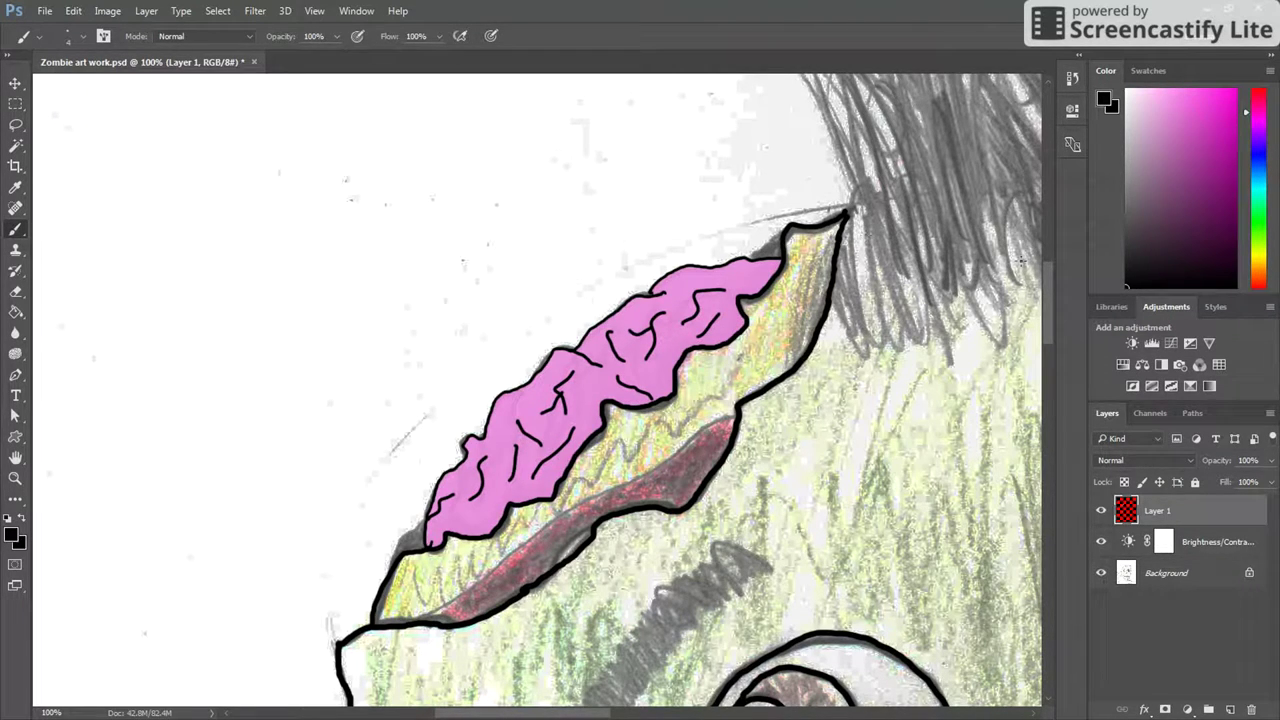
# Trace black lines between bone and red flesh below the brain and along the three red patches of the forehead wound.
pyautogui.moveTo(1046, 286)
pyautogui.mouseDown()
pyautogui.moveTo(1042, 304)
pyautogui.moveTo(1041, 292)
pyautogui.mouseUp()
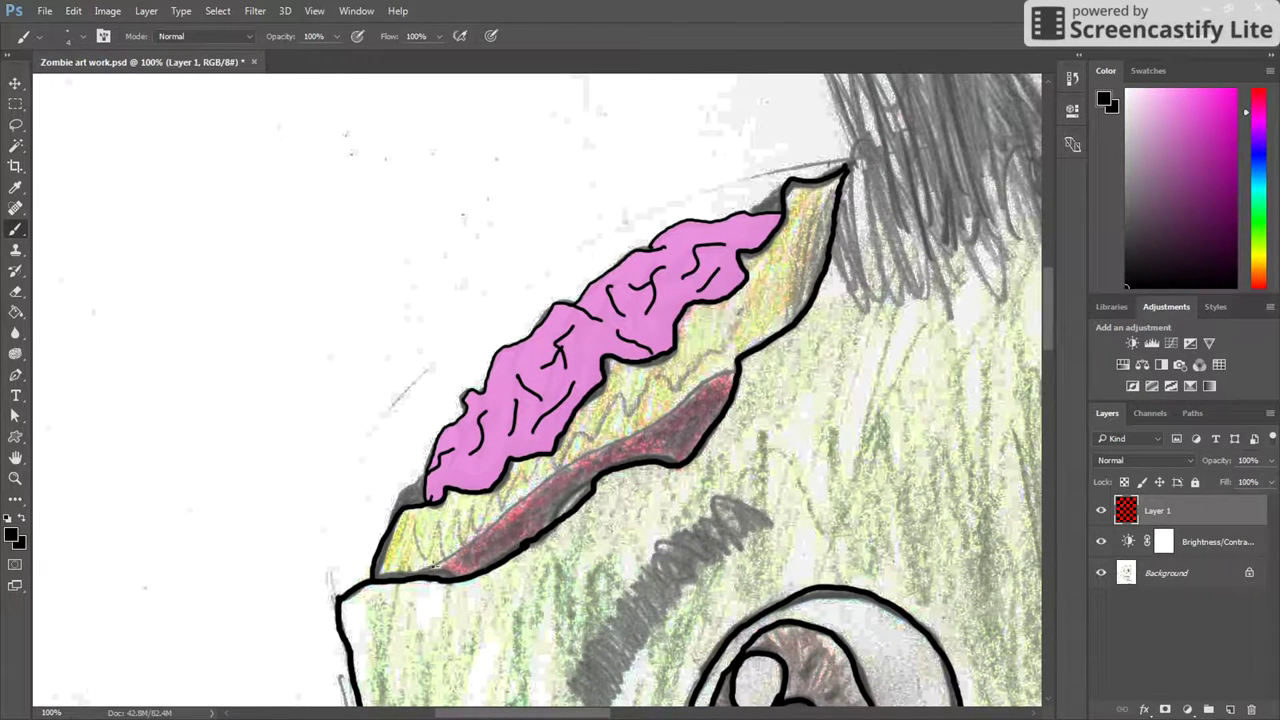
pyautogui.moveTo(410, 577)
pyautogui.mouseDown()
pyautogui.moveTo(555, 467)
pyautogui.moveTo(724, 382)
pyautogui.mouseUp()
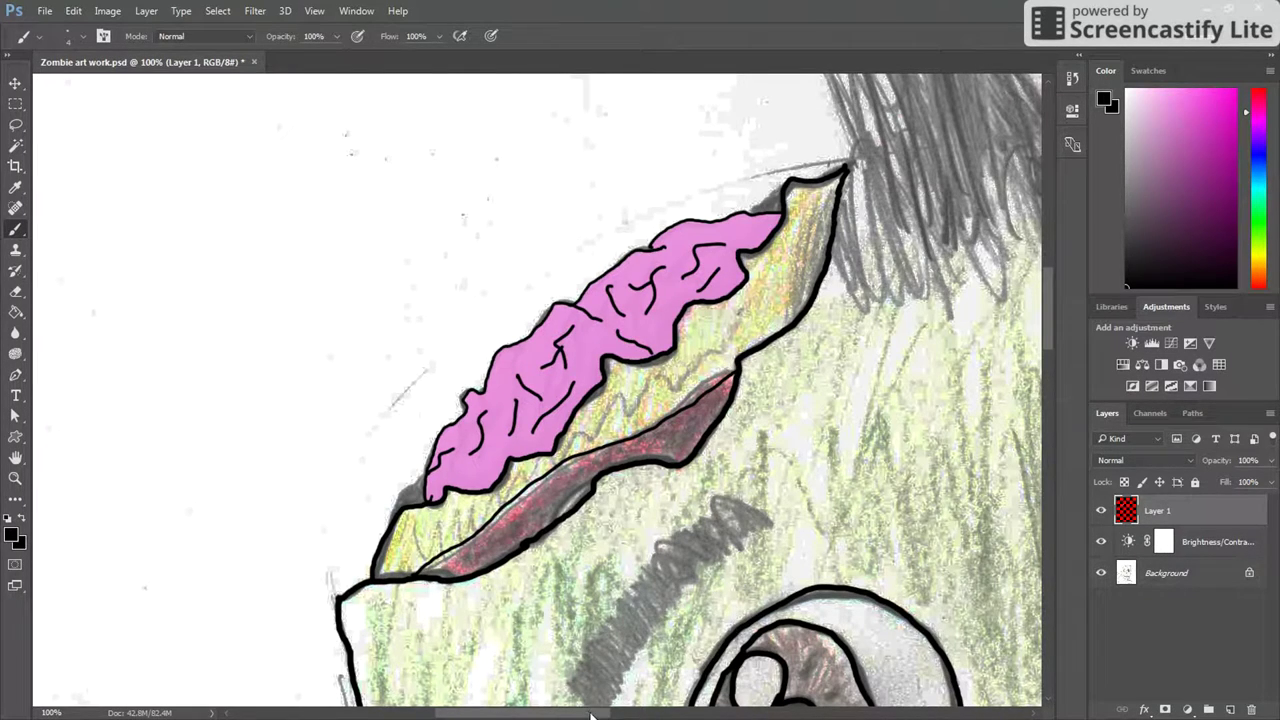
pyautogui.moveTo(590, 714); pyautogui.dragTo(742, 714)
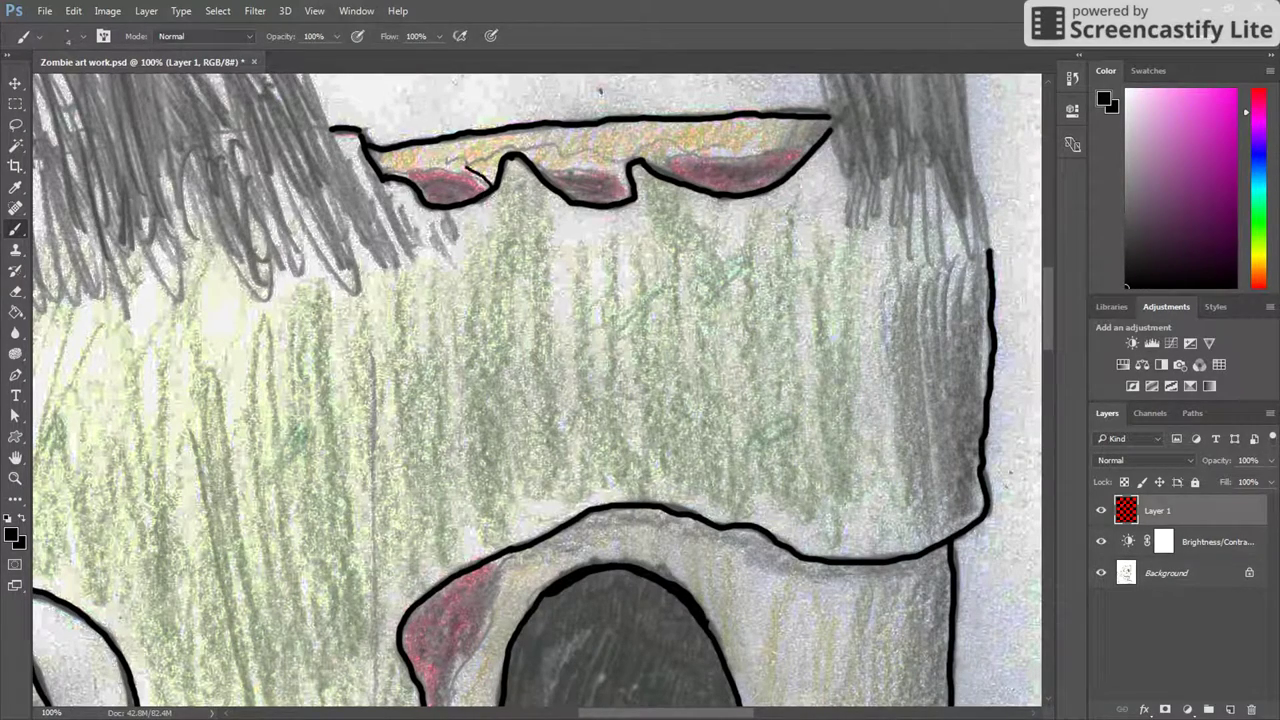
pyautogui.moveTo(474, 165); pyautogui.dragTo(408, 174)
pyautogui.moveTo(544, 168)
pyautogui.mouseDown()
pyautogui.moveTo(620, 179)
pyautogui.moveTo(627, 198)
pyautogui.moveTo(661, 185)
pyautogui.moveTo(642, 160)
pyautogui.moveTo(682, 170)
pyautogui.moveTo(795, 152)
pyautogui.mouseUp()
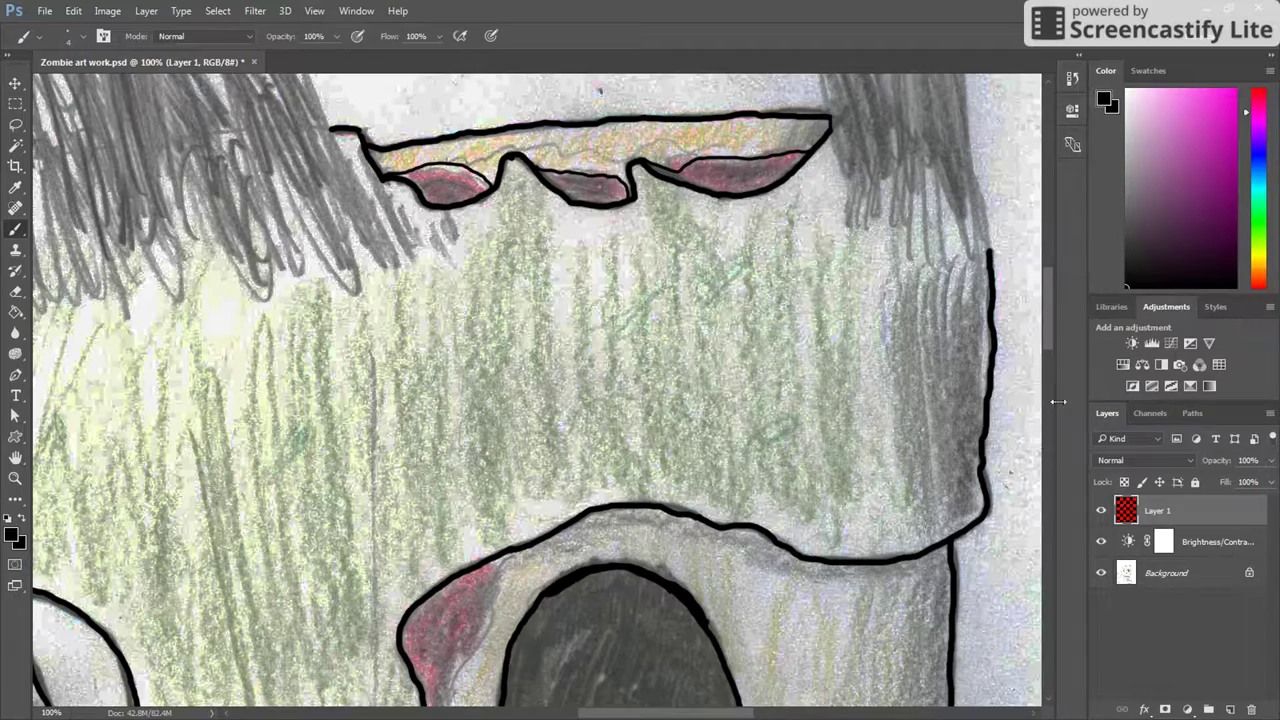
# Fill the nose hole and the open mouth with black using the Paint Bucket, layering fills to darken them.
pyautogui.moveTo(1051, 347); pyautogui.dragTo(930, 473)
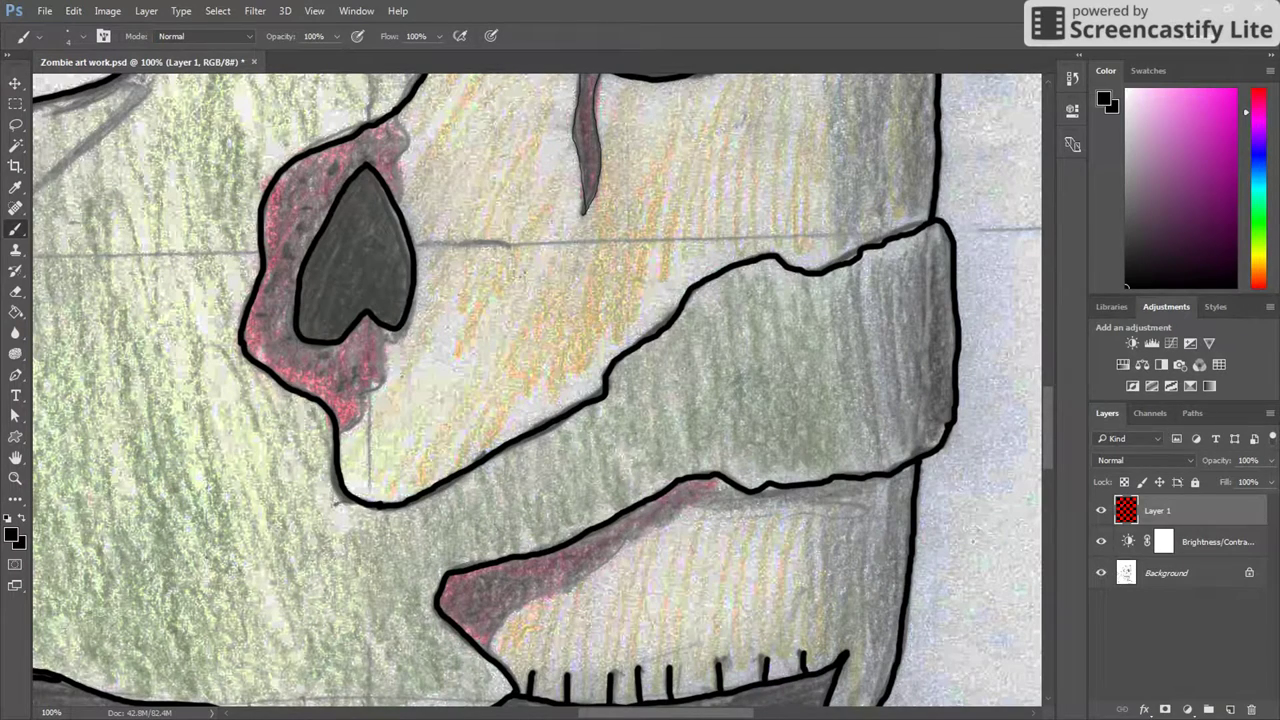
pyautogui.click(15, 311)
pyautogui.click(318, 298)
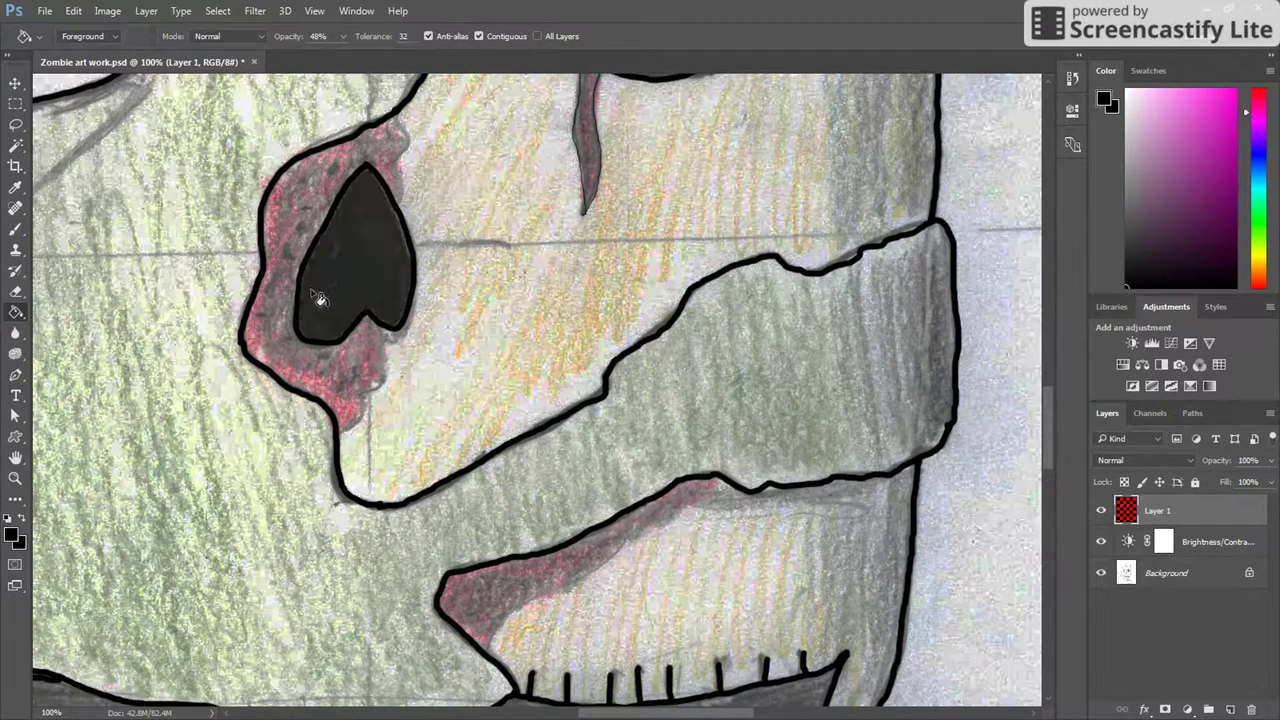
pyautogui.click(348, 287)
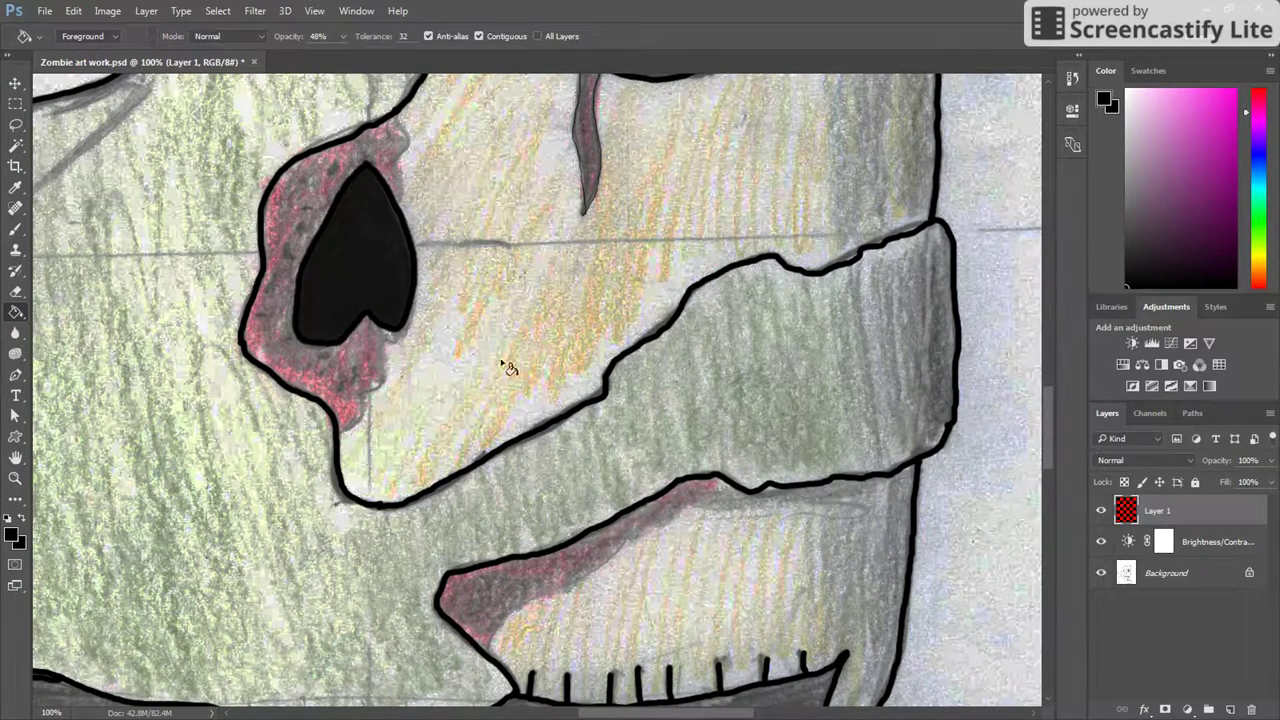
pyautogui.scroll(-5, 1047, 469)
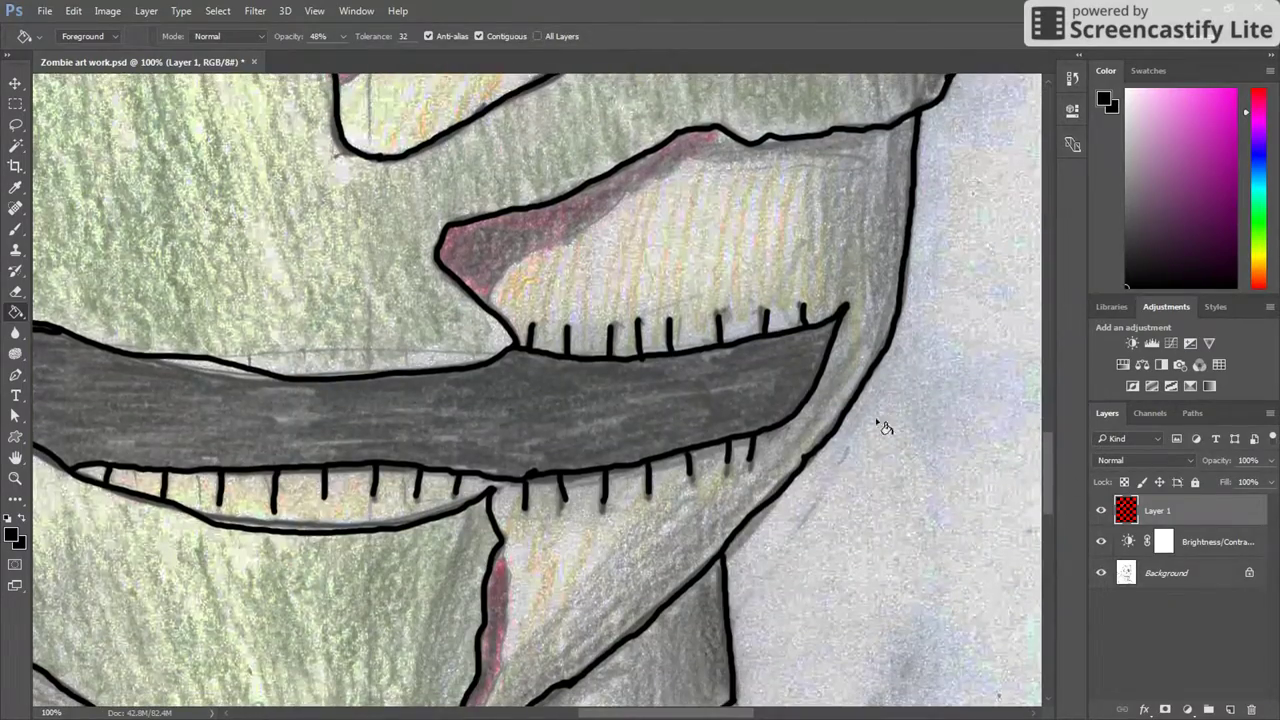
pyautogui.click(620, 405)
pyautogui.click(660, 418)
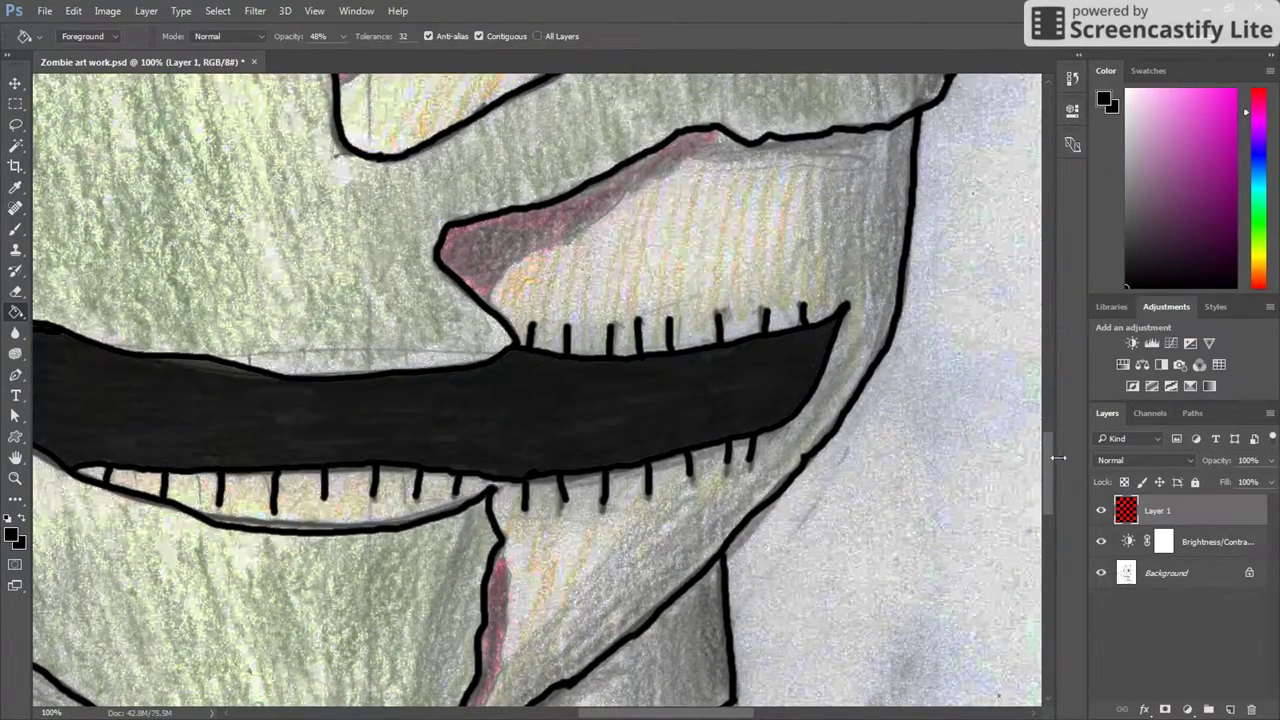
# Fill the empty eye socket and the pupil of the other eye with layered black fills.
pyautogui.scroll(5, 1049, 473)
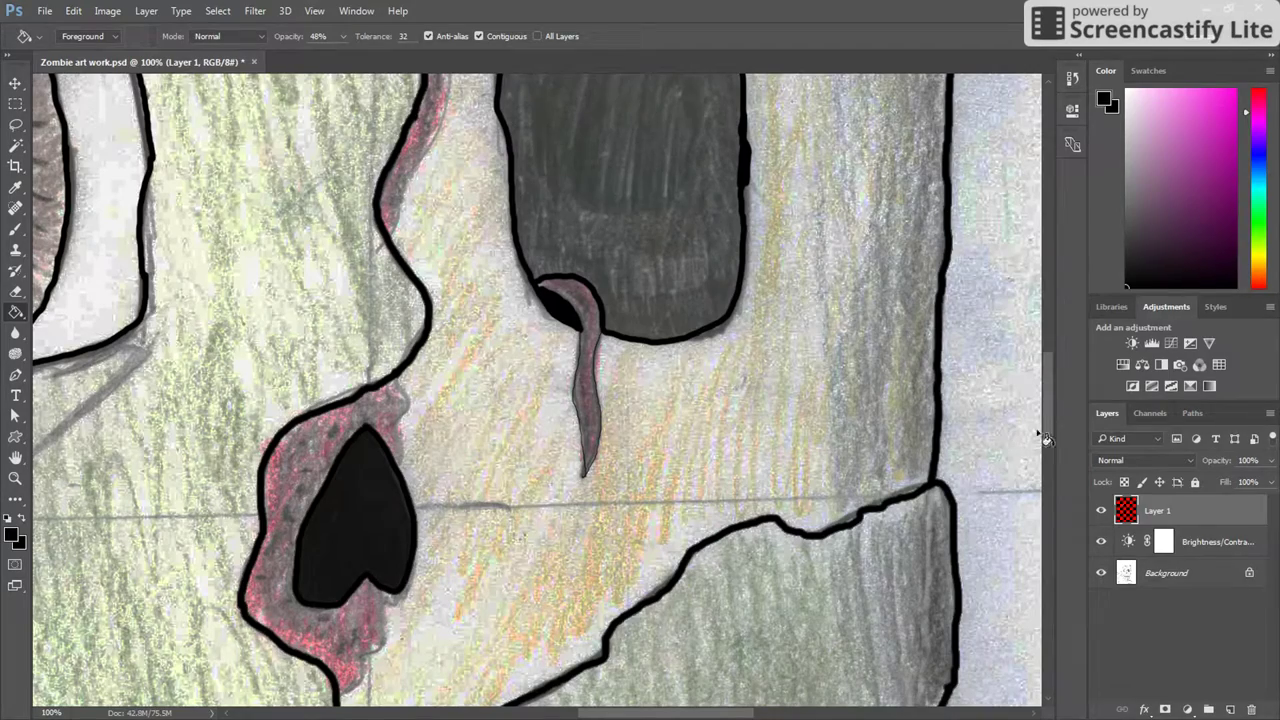
pyautogui.scroll(3, 1047, 424)
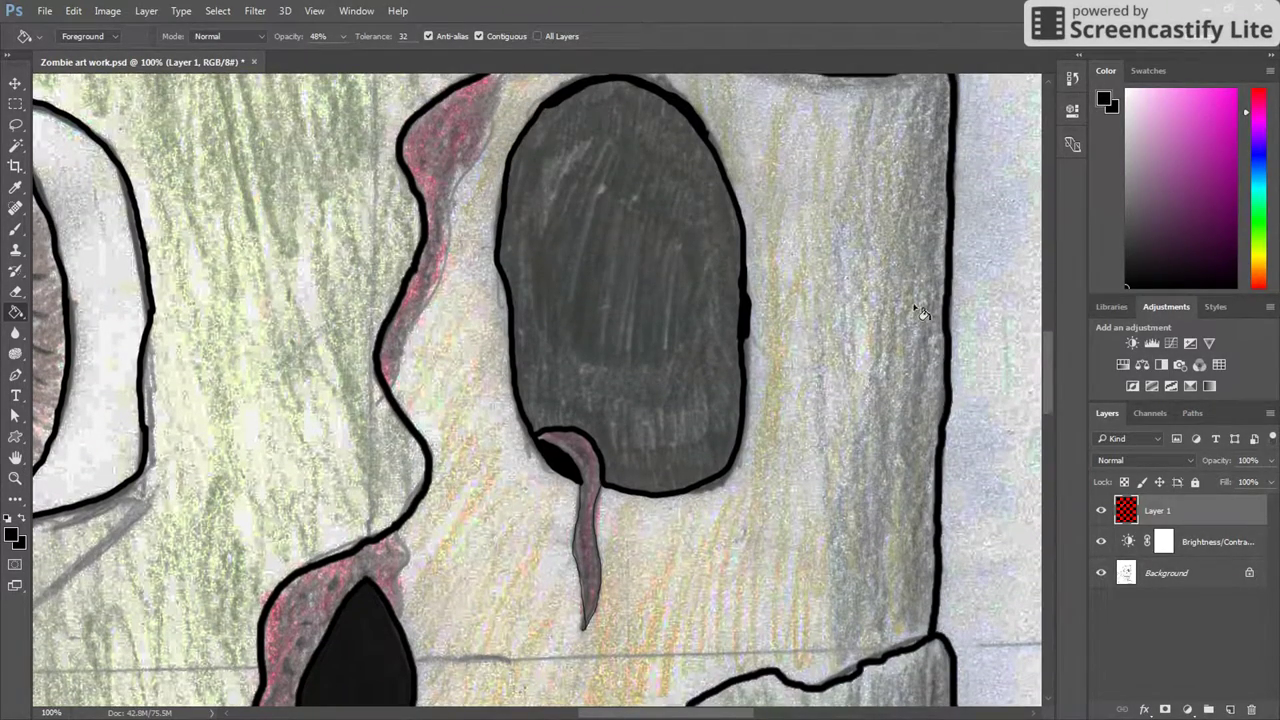
pyautogui.click(663, 257)
pyautogui.click(650, 259)
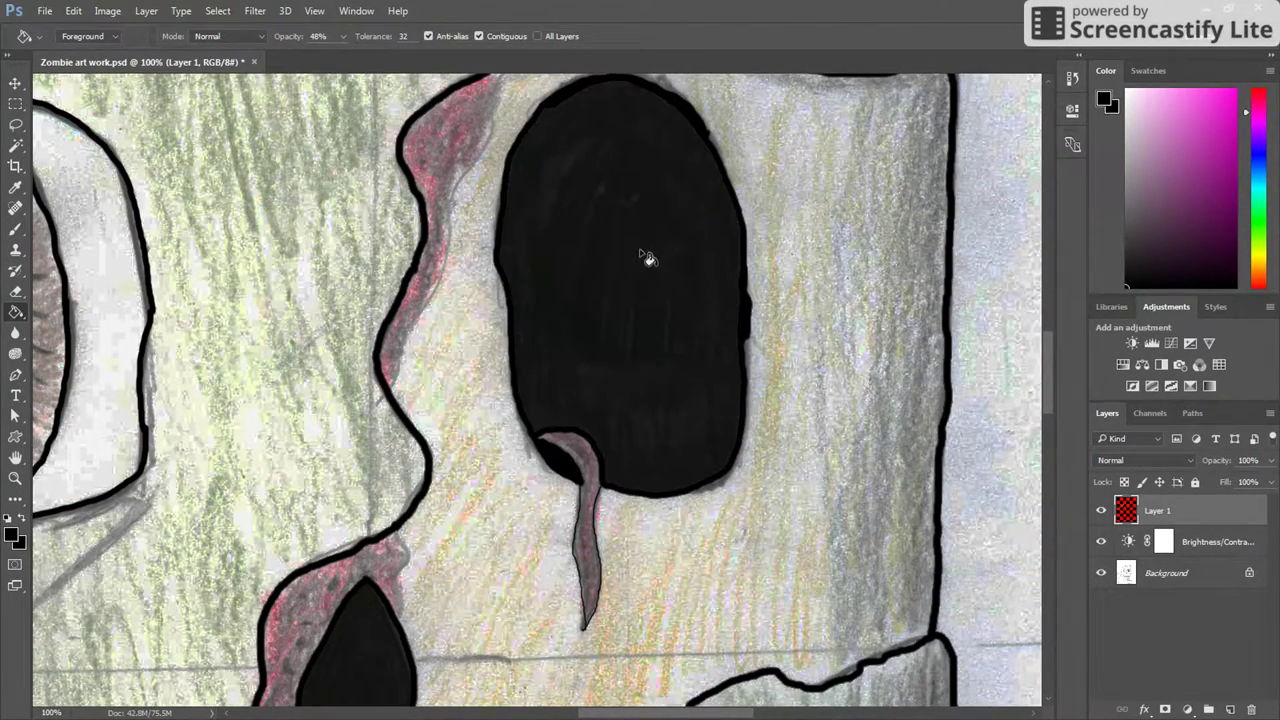
pyautogui.click(648, 259)
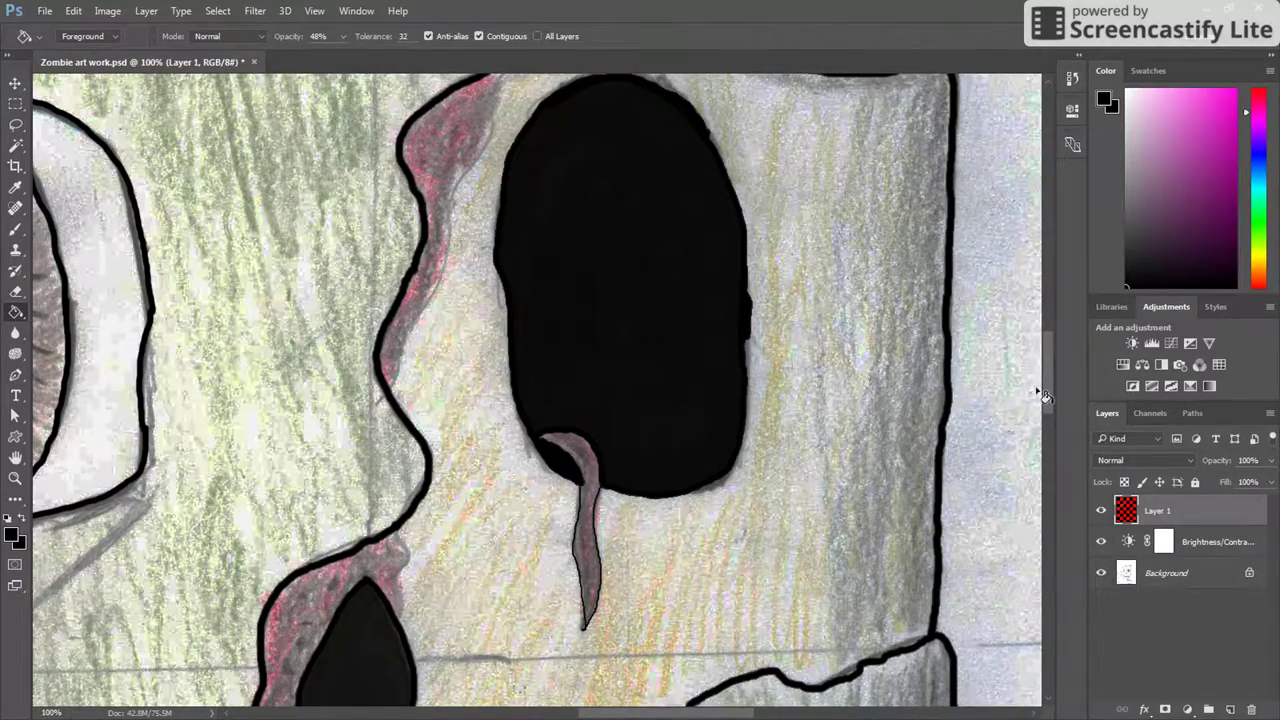
pyautogui.moveTo(1044, 397); pyautogui.dragTo(1037, 505)
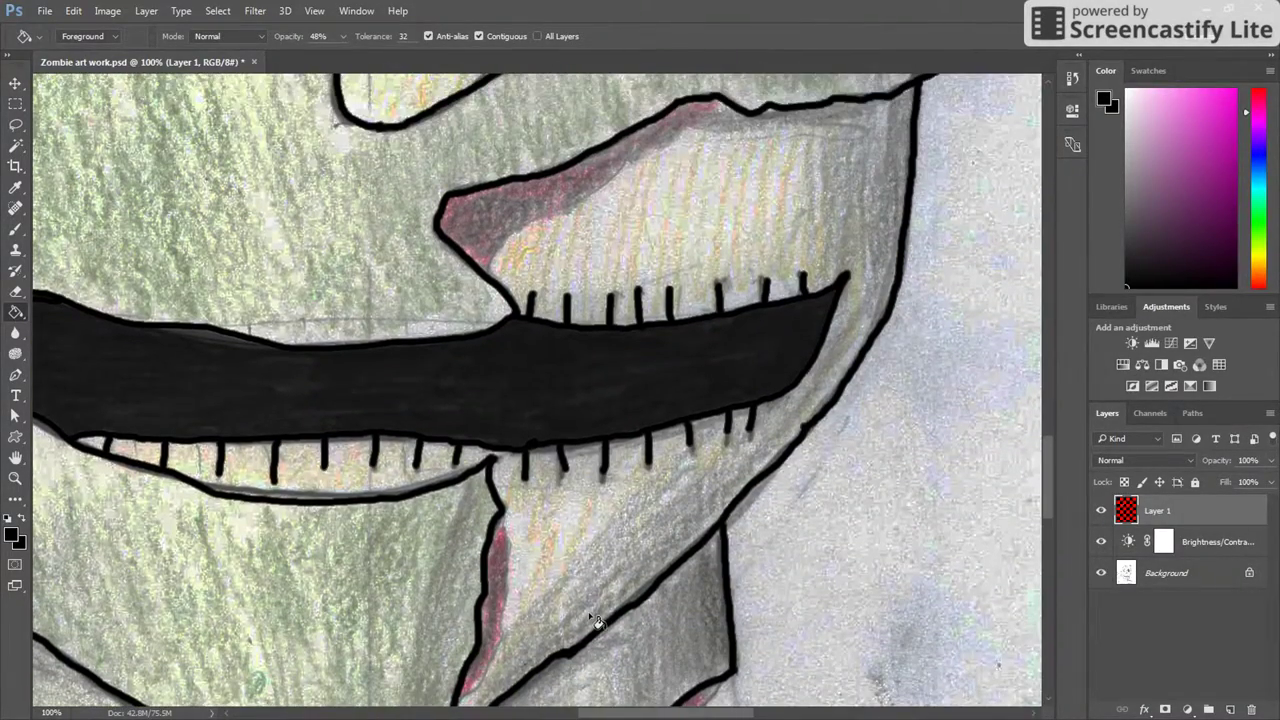
pyautogui.moveTo(620, 683)
pyautogui.mouseDown()
pyautogui.moveTo(760, 580)
pyautogui.moveTo(995, 490)
pyautogui.moveTo(1071, 406)
pyautogui.moveTo(1050, 390)
pyautogui.mouseUp()
pyautogui.click(570, 350)
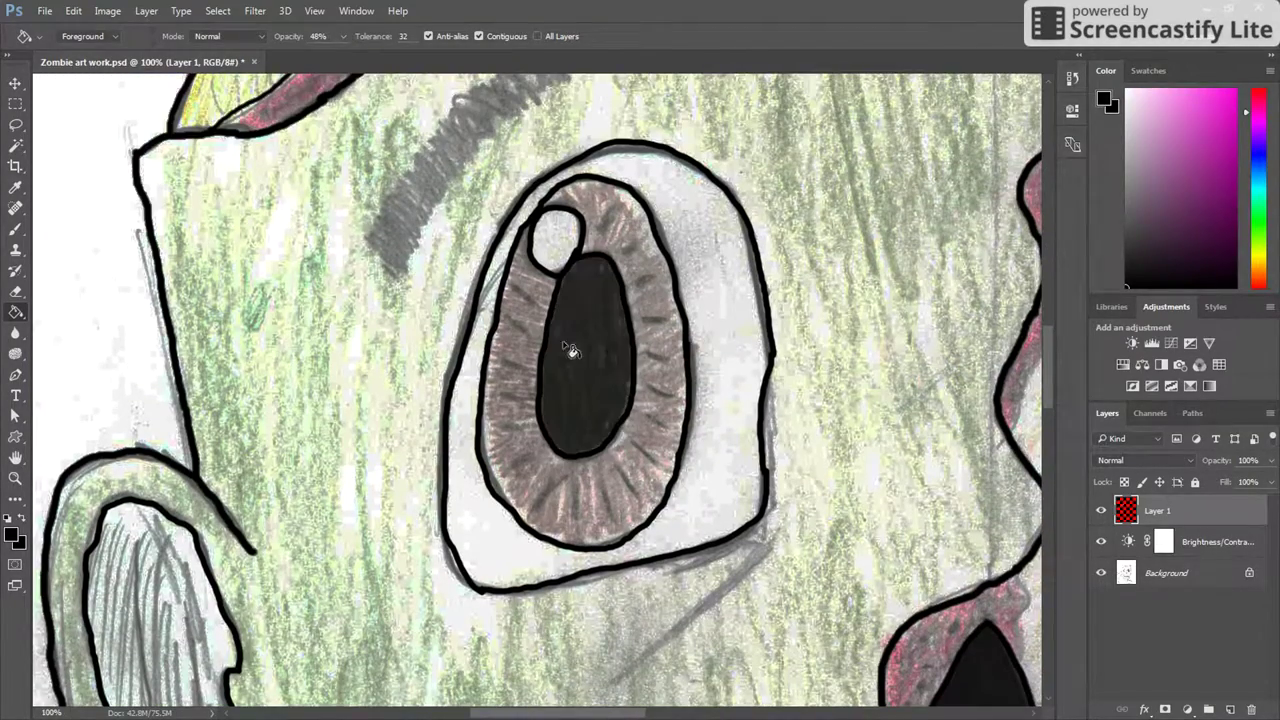
pyautogui.click(598, 361)
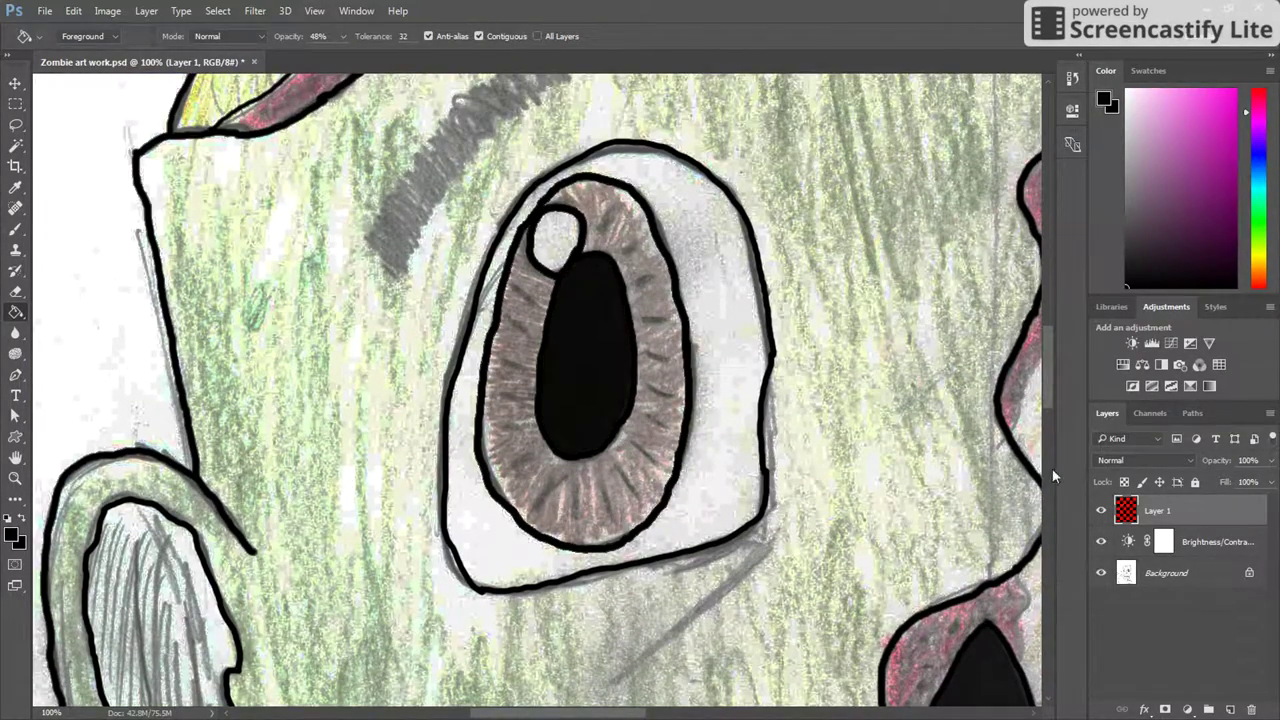
# Choose a pale khaki foreground colour and fill the exposed skull bone beneath the pink brain with it.
pyautogui.moveTo(1048, 398); pyautogui.dragTo(1050, 305)
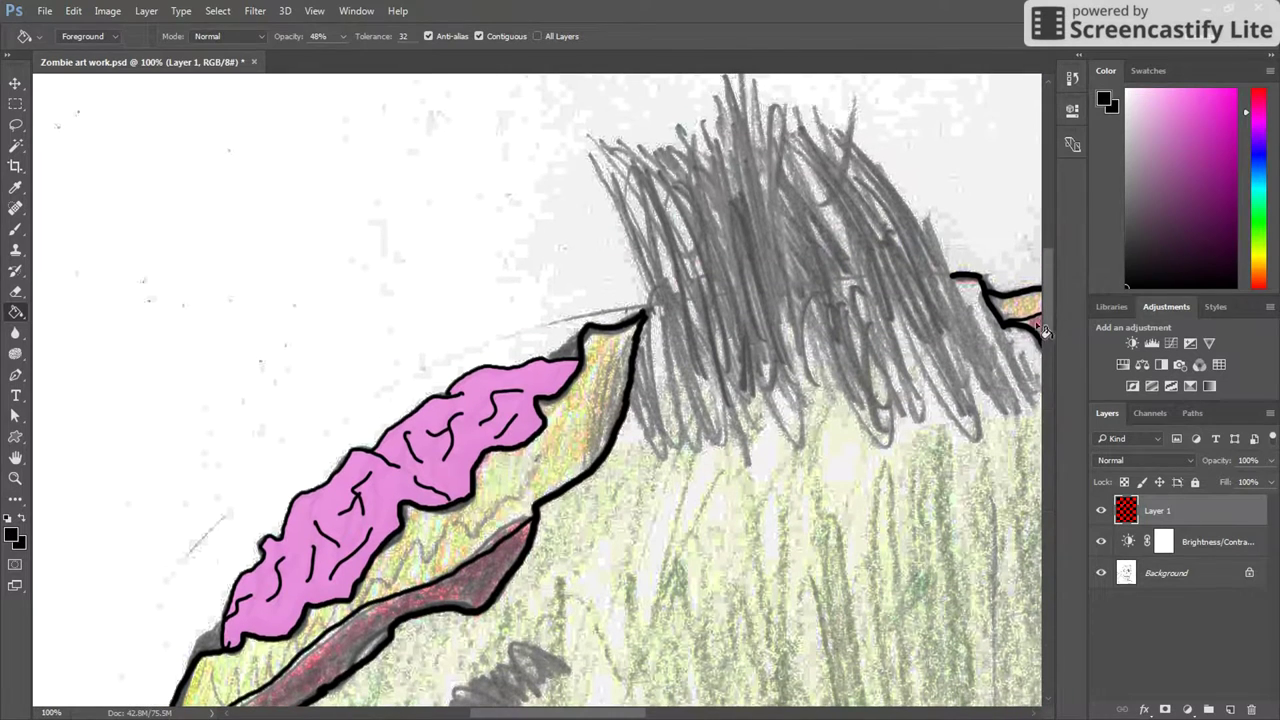
pyautogui.click(1263, 254)
pyautogui.click(1184, 153)
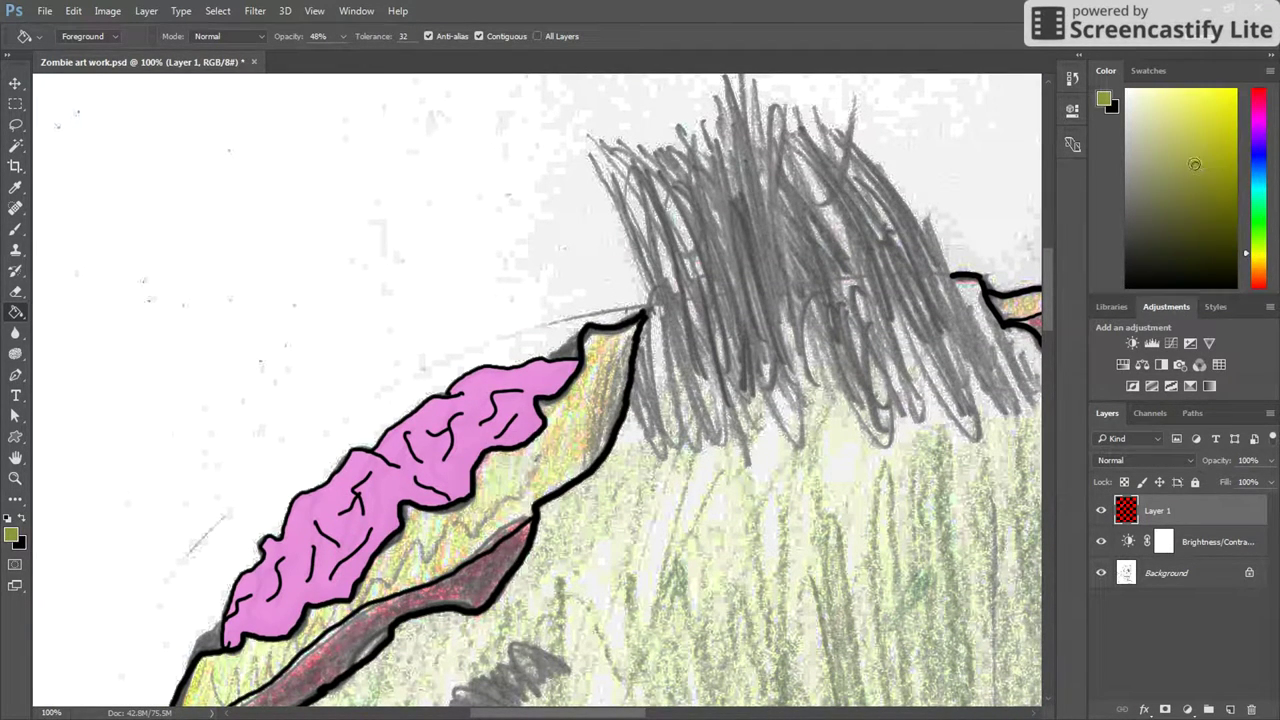
pyautogui.moveTo(1174, 136)
pyautogui.mouseDown()
pyautogui.moveTo(1159, 137)
pyautogui.moveTo(1163, 103)
pyautogui.moveTo(1169, 156)
pyautogui.moveTo(1150, 161)
pyautogui.moveTo(1145, 145)
pyautogui.mouseUp()
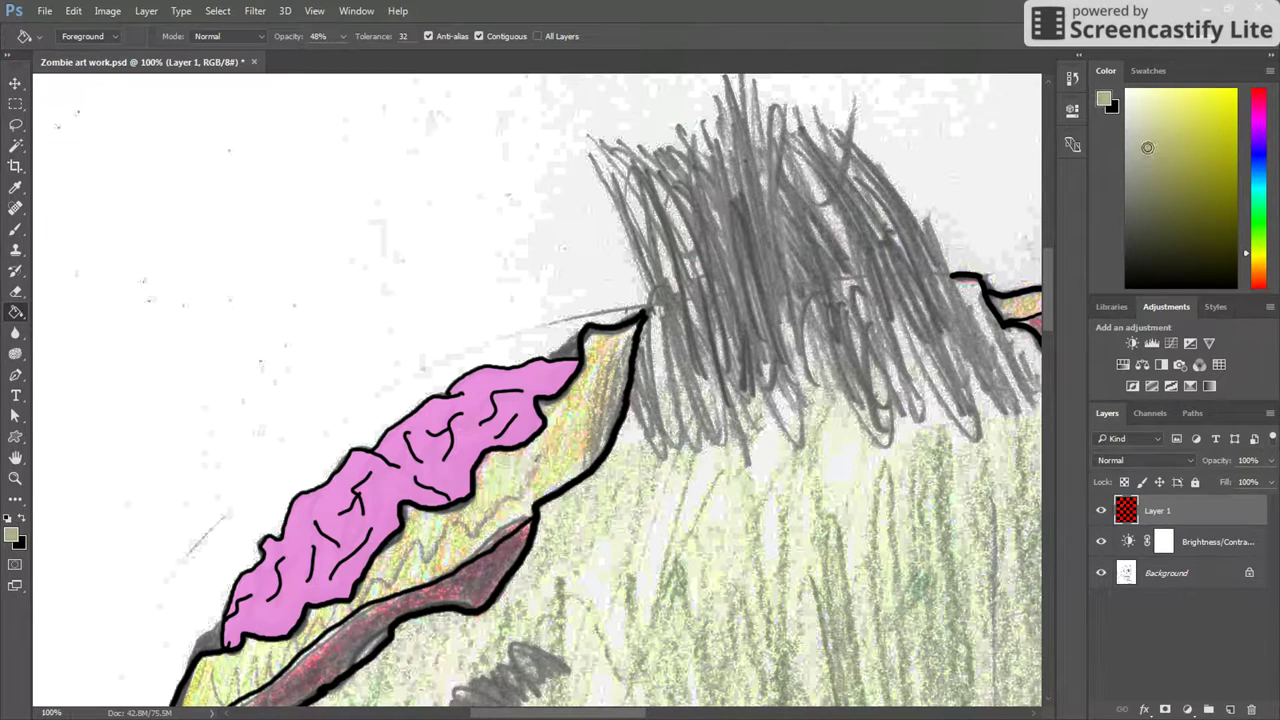
pyautogui.click(512, 472)
pyautogui.click(525, 477)
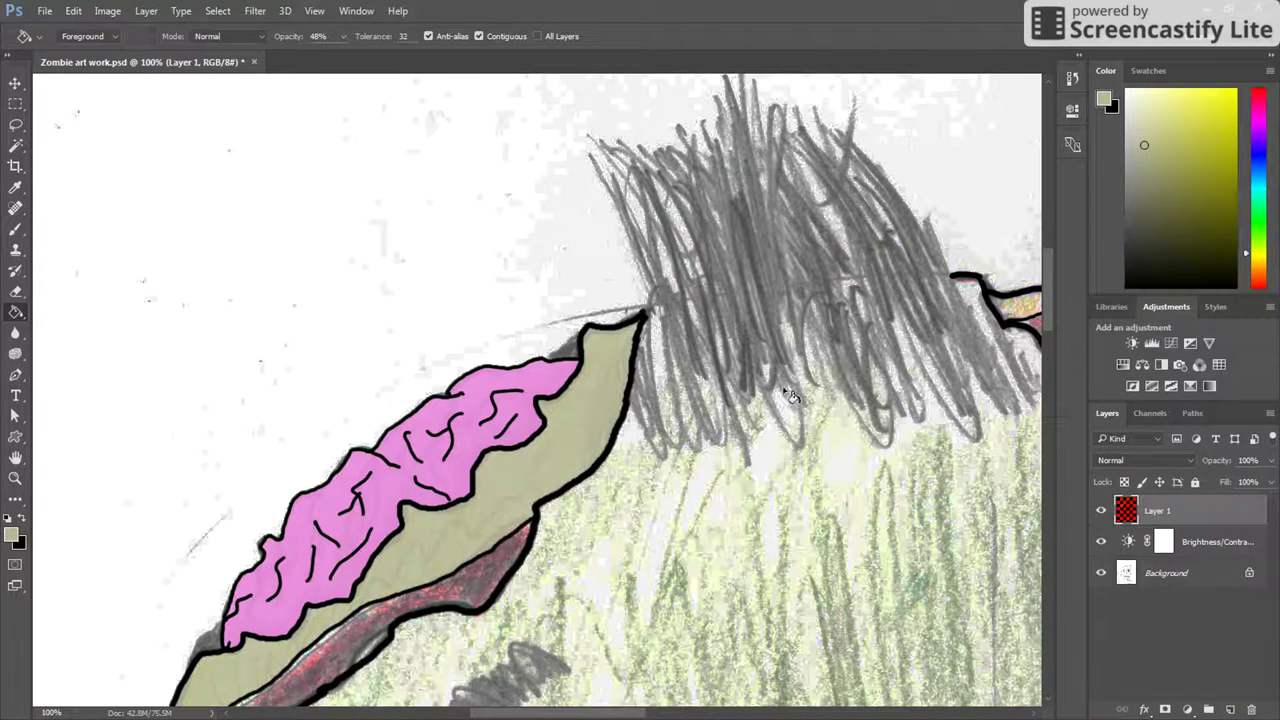
# Fill the exposed bone of the forehead wound and the face bone around the empty eye socket with the same khaki.
pyautogui.moveTo(597, 716); pyautogui.dragTo(798, 702)
pyautogui.click(787, 302)
pyautogui.moveTo(1036, 326); pyautogui.dragTo(989, 409)
pyautogui.click(465, 343)
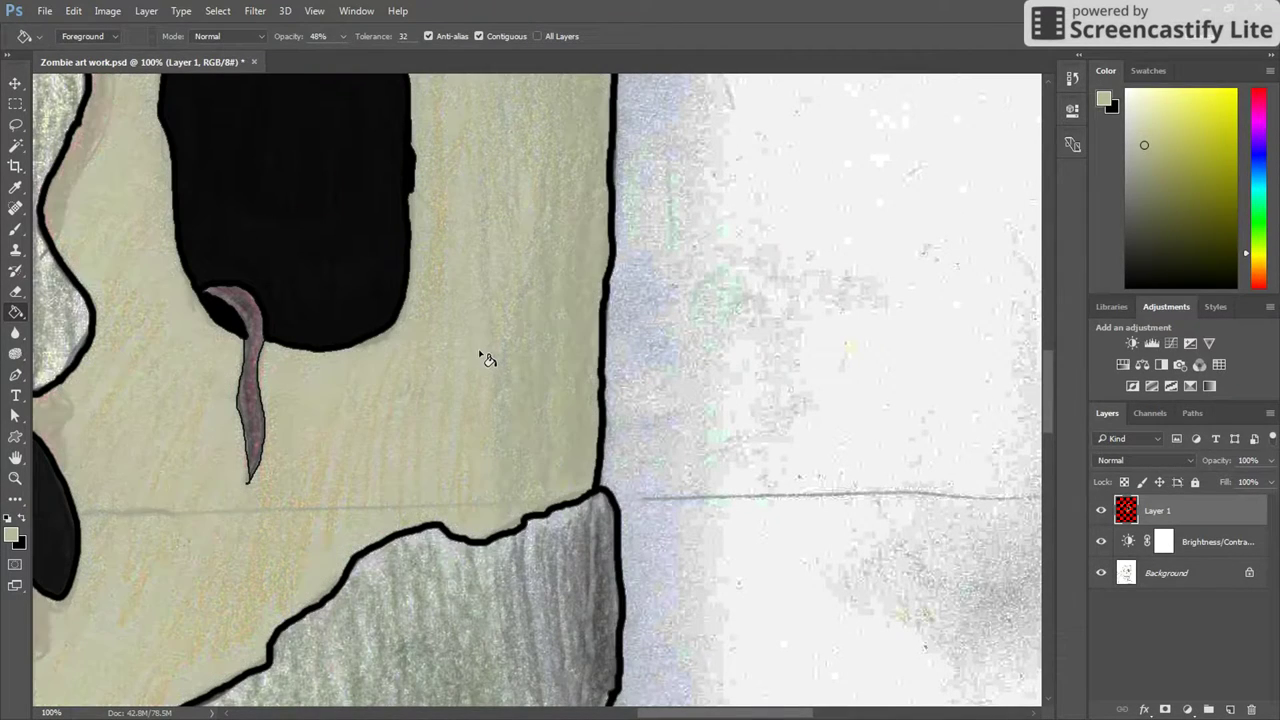
pyautogui.moveTo(1049, 421); pyautogui.dragTo(1050, 428)
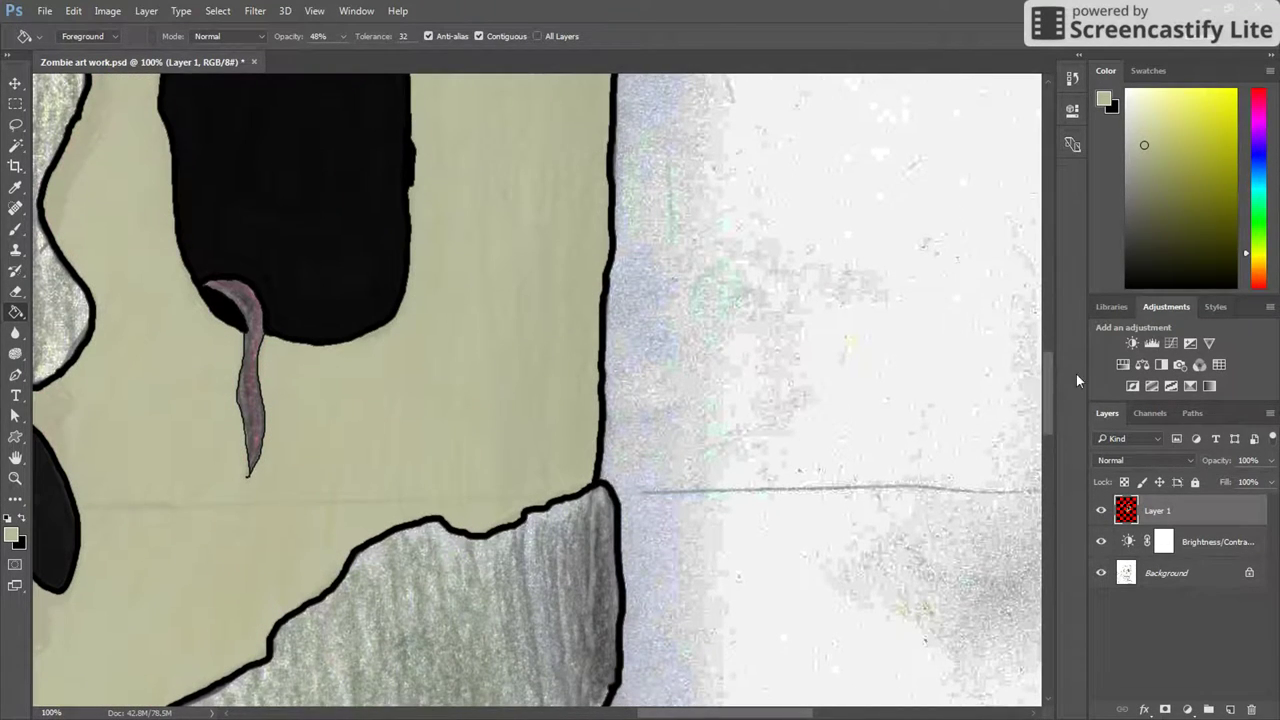
# Choose a lighter pale yellow foreground colour and refill the face bone around the empty eye socket with it.
pyautogui.moveTo(1190, 212); pyautogui.dragTo(1159, 217)
pyautogui.click(1156, 179)
pyautogui.moveTo(1146, 90); pyautogui.dragTo(1151, 104)
pyautogui.click(486, 220)
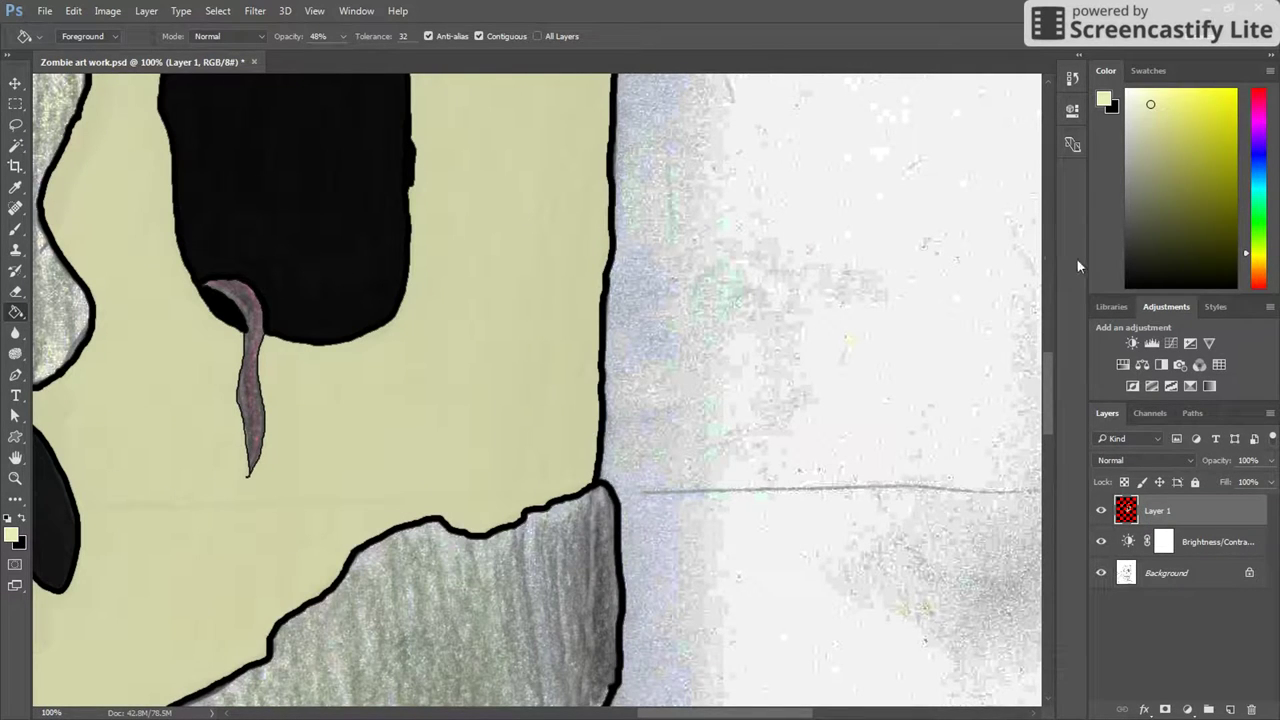
# Refill the exposed bone of the forehead wound and the skull bone beneath the pink brain with the same pale yellow.
pyautogui.moveTo(674, 712); pyautogui.dragTo(599, 712)
pyautogui.click(634, 528)
pyautogui.moveTo(1051, 416); pyautogui.dragTo(1067, 309)
pyautogui.click(834, 317)
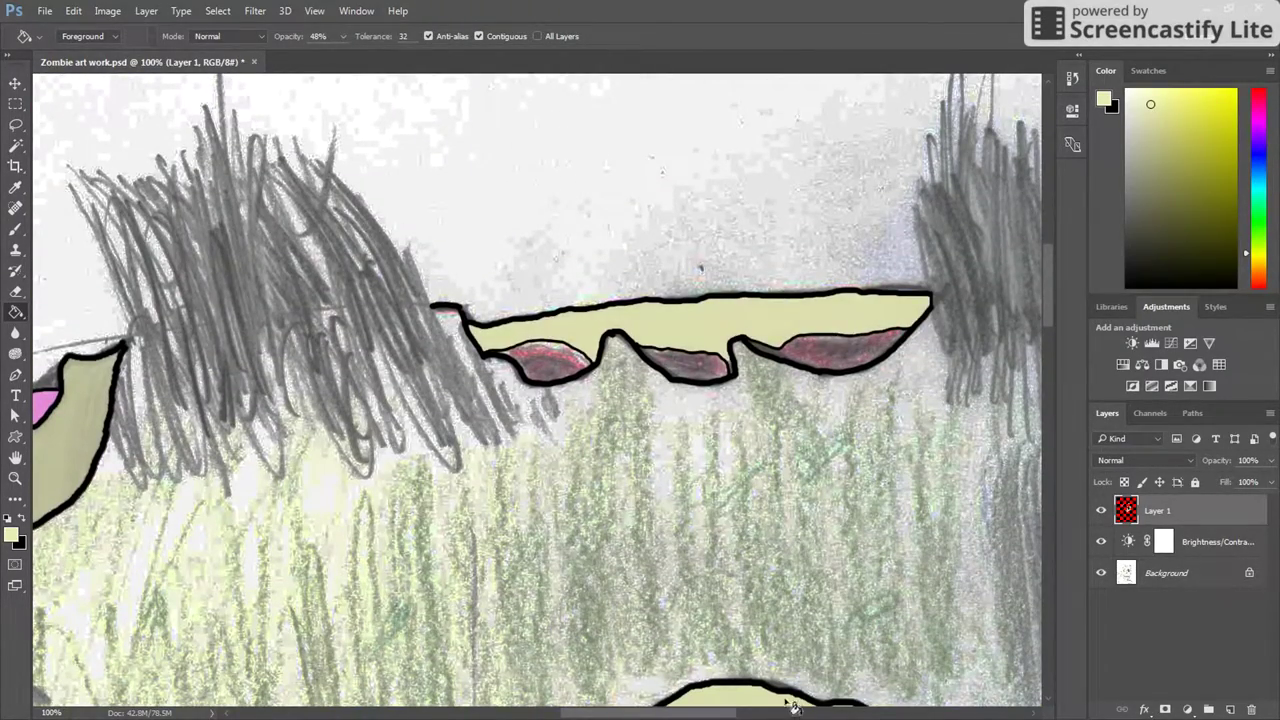
pyautogui.moveTo(715, 713); pyautogui.dragTo(648, 714)
pyautogui.click(443, 471)
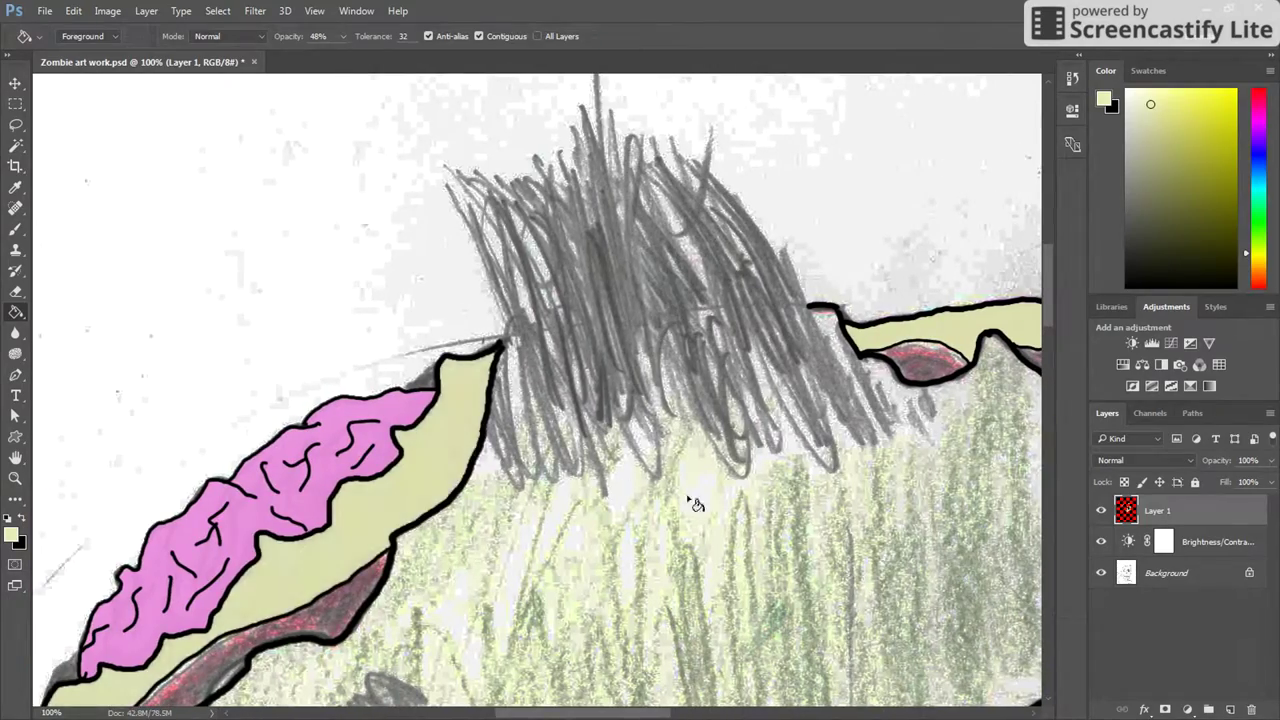
# Fill the lower teeth and the three small upper teeth at the corner of the mouth with the pale yellow.
pyautogui.moveTo(1048, 316); pyautogui.dragTo(985, 515)
pyautogui.click(835, 540)
pyautogui.click(838, 541)
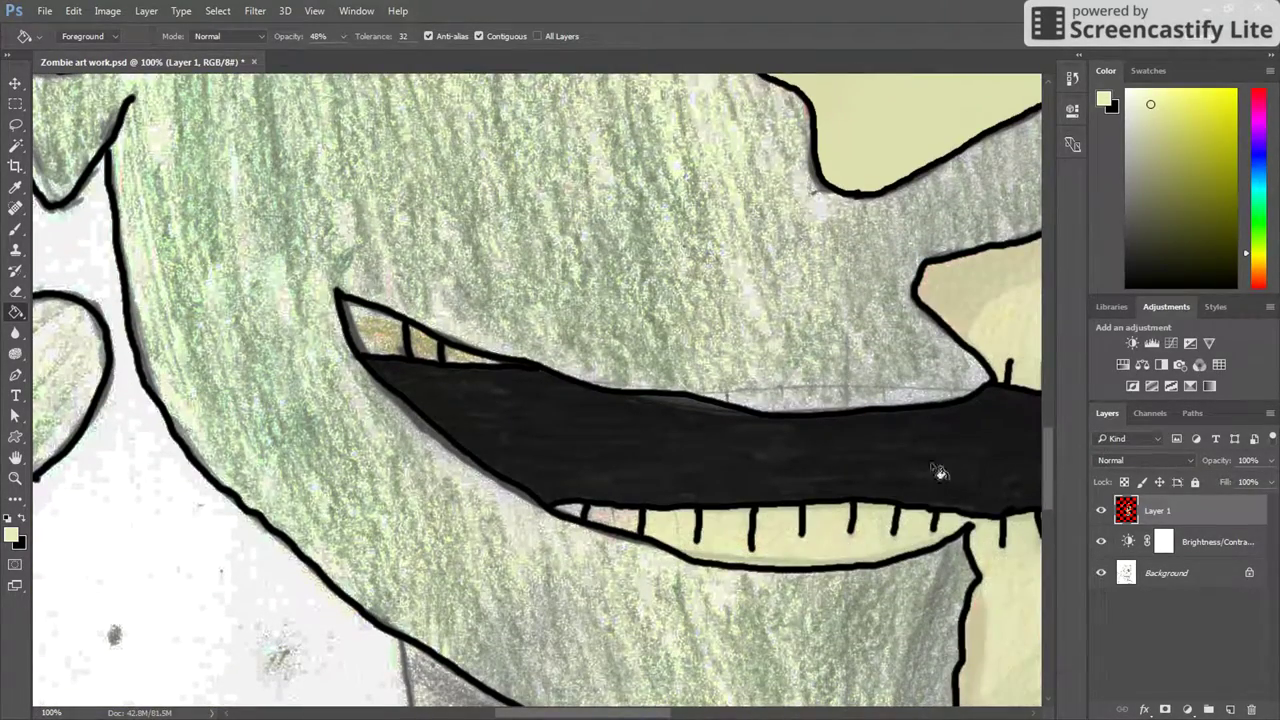
pyautogui.click(608, 522)
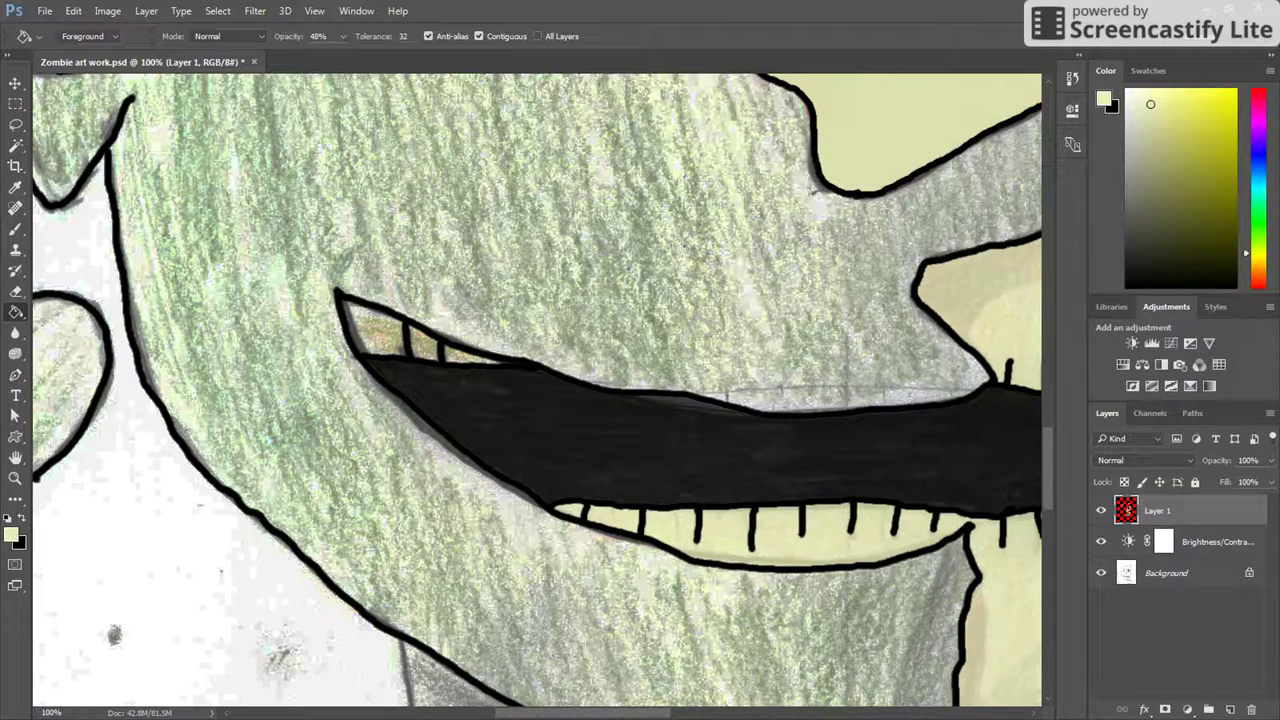
pyautogui.moveTo(625, 712)
pyautogui.mouseDown()
pyautogui.moveTo(702, 714)
pyautogui.moveTo(612, 706)
pyautogui.mouseUp()
pyautogui.click(462, 330)
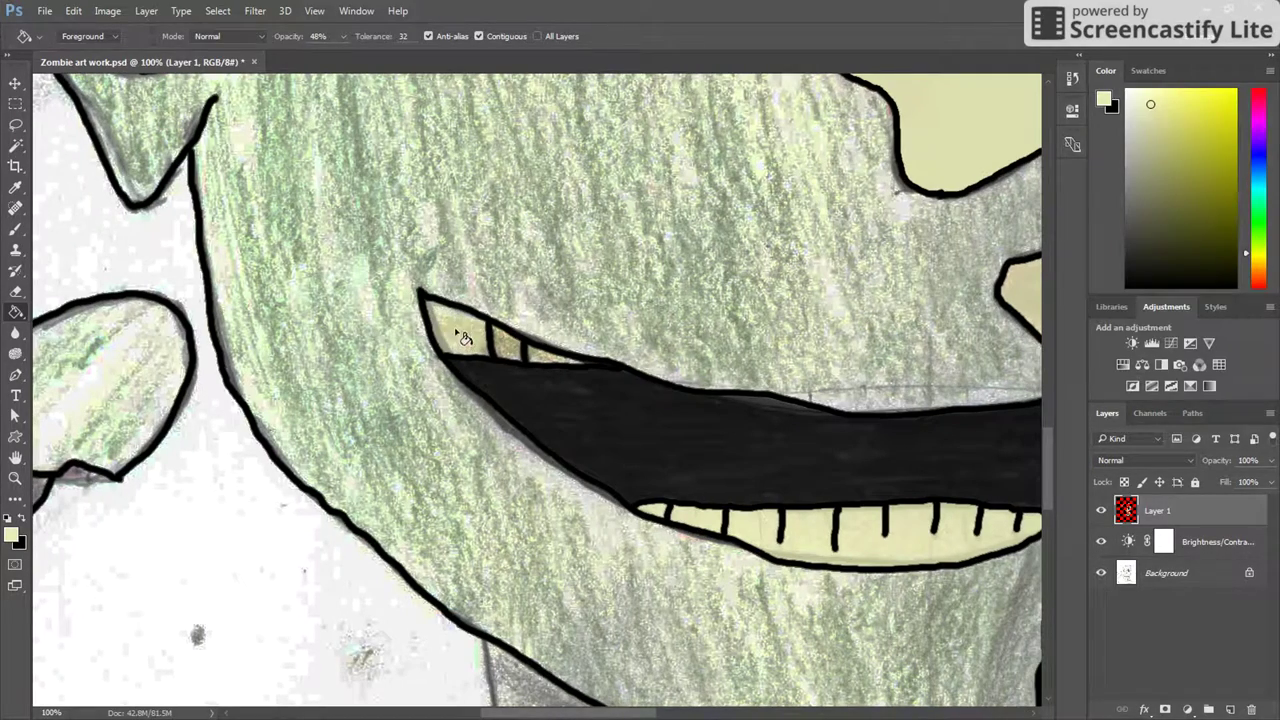
pyautogui.click(515, 350)
pyautogui.click(543, 363)
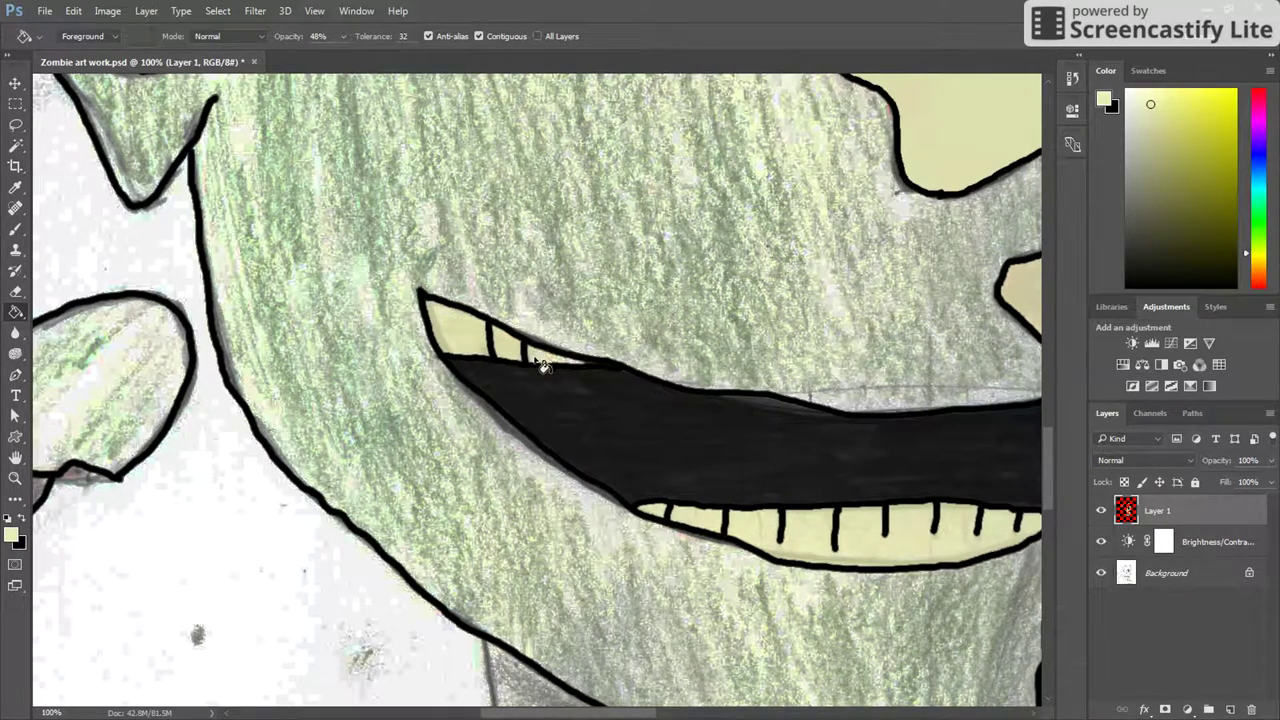
# Fill the two pieces of exposed bone in the finger wound with the pale yellow.
pyautogui.moveTo(598, 716); pyautogui.dragTo(503, 716)
pyautogui.click(527, 528)
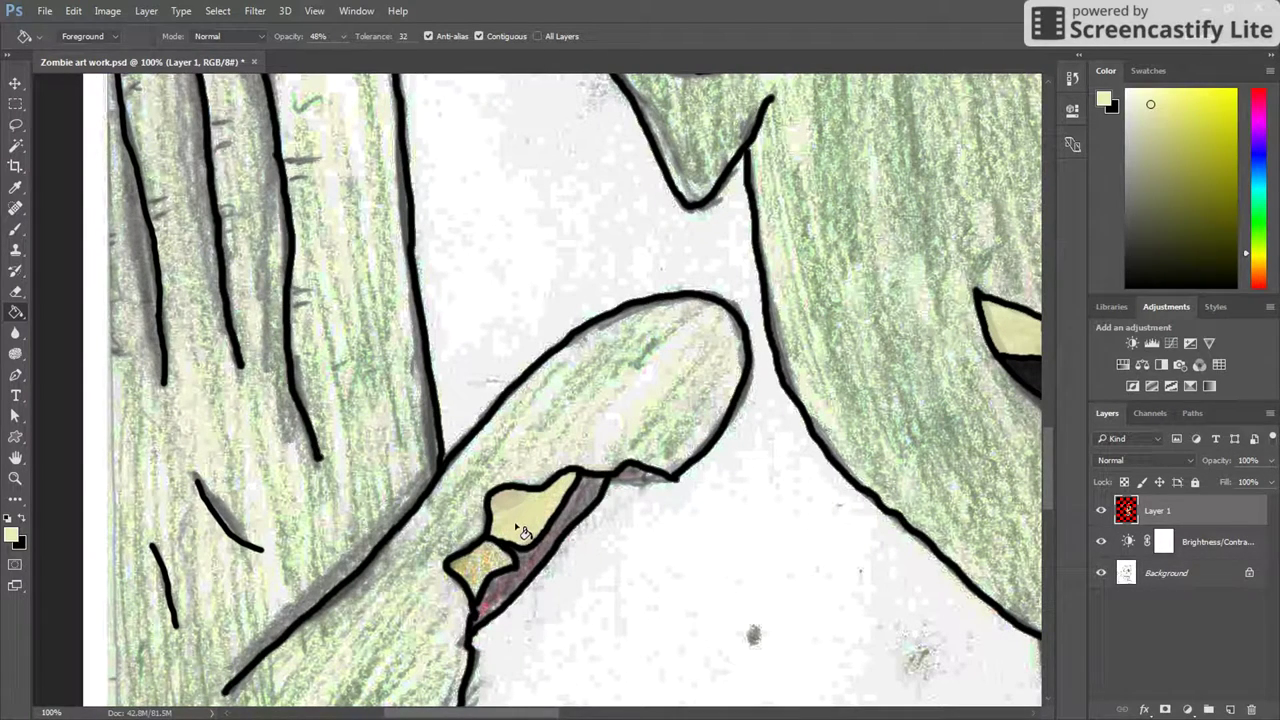
pyautogui.click(485, 562)
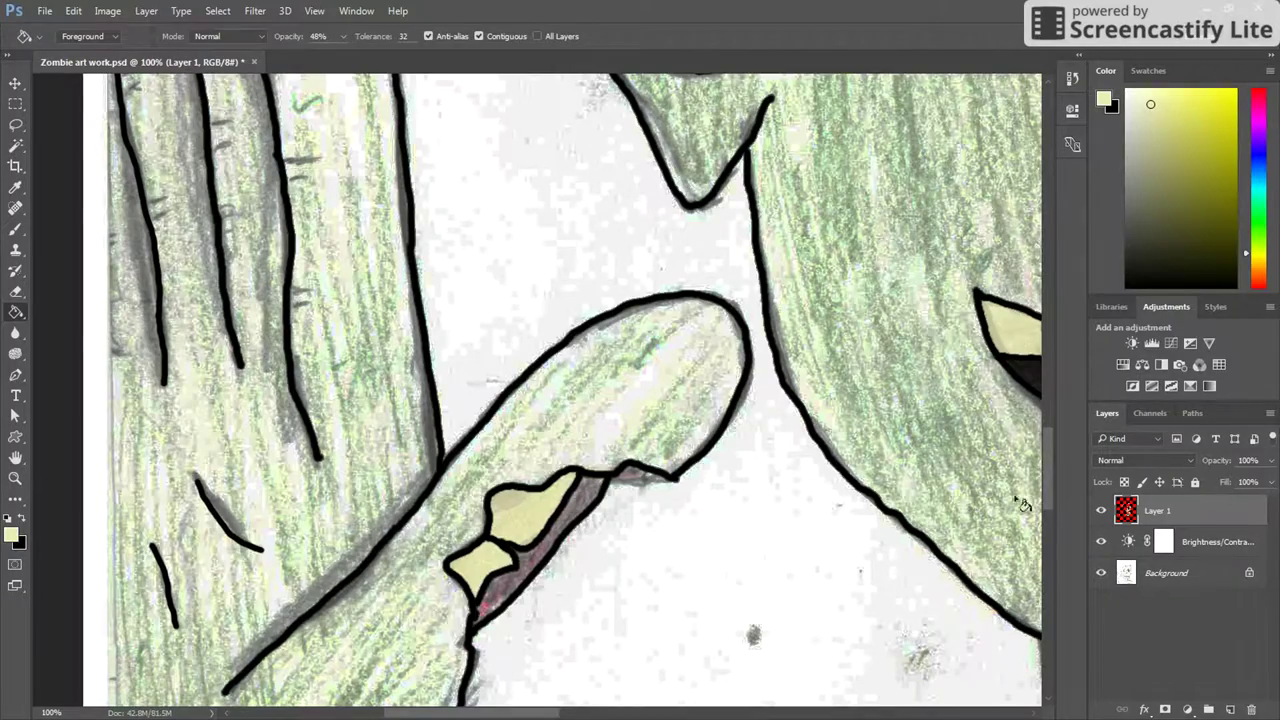
# Choose a dark crimson red and fill the strip of flesh beneath the skull bone with two layers of it.
pyautogui.moveTo(1048, 499); pyautogui.dragTo(1057, 404)
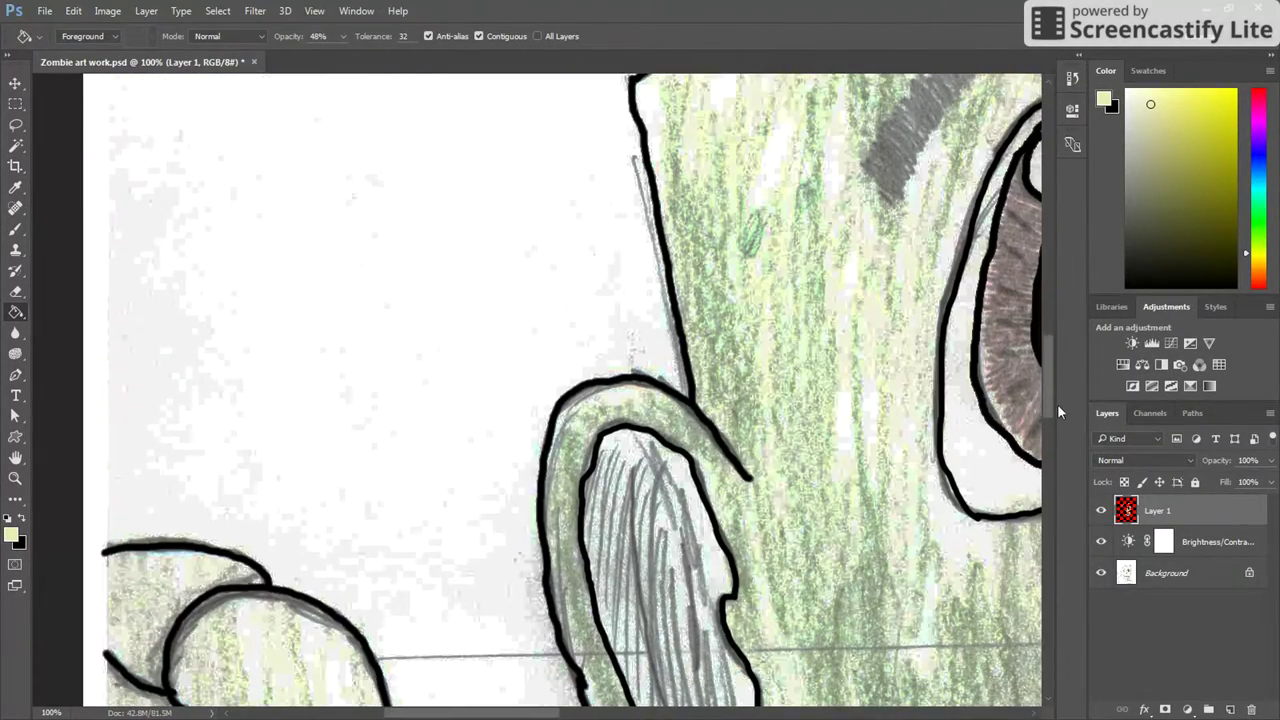
pyautogui.moveTo(566, 709); pyautogui.dragTo(614, 709)
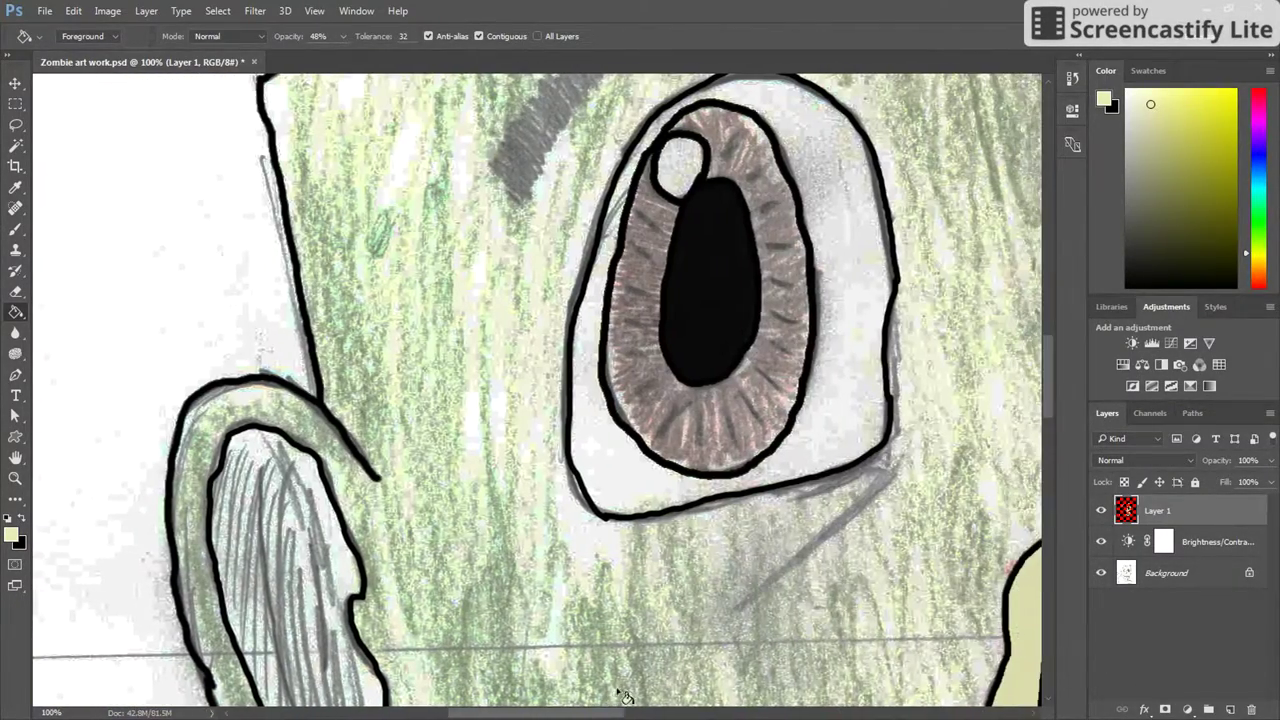
pyautogui.moveTo(1043, 390); pyautogui.dragTo(1057, 323)
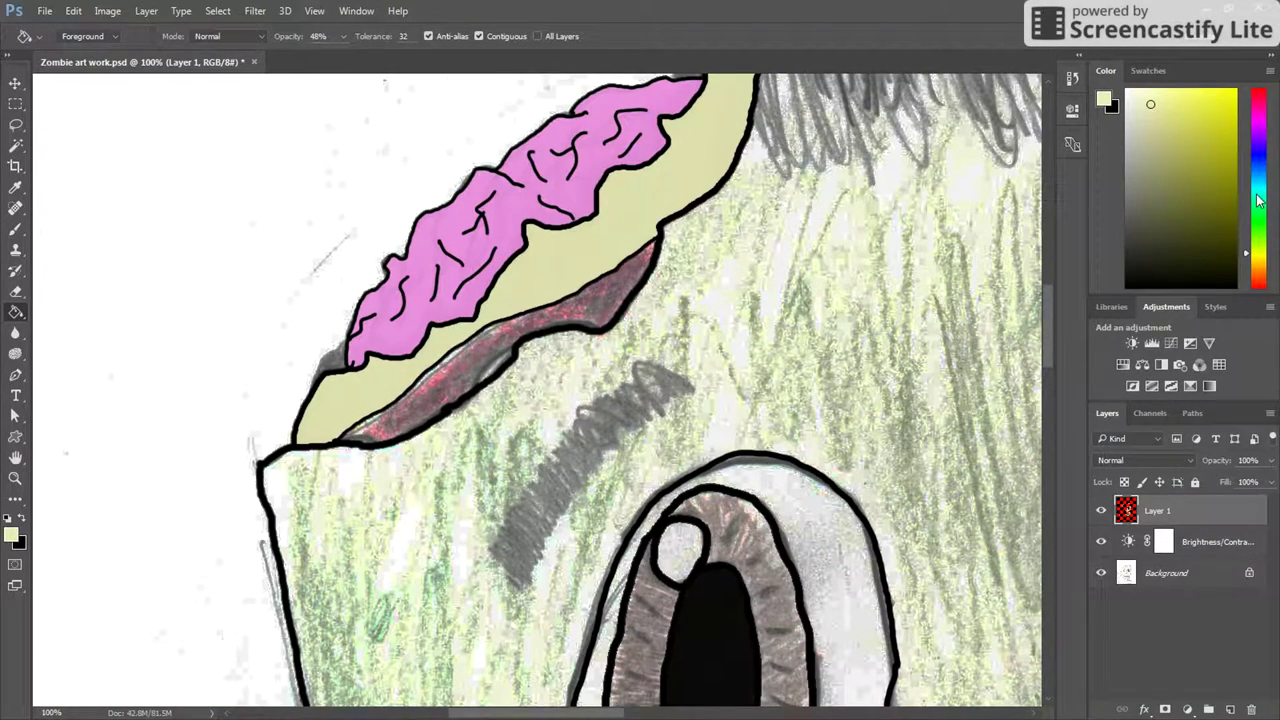
pyautogui.click(1260, 94)
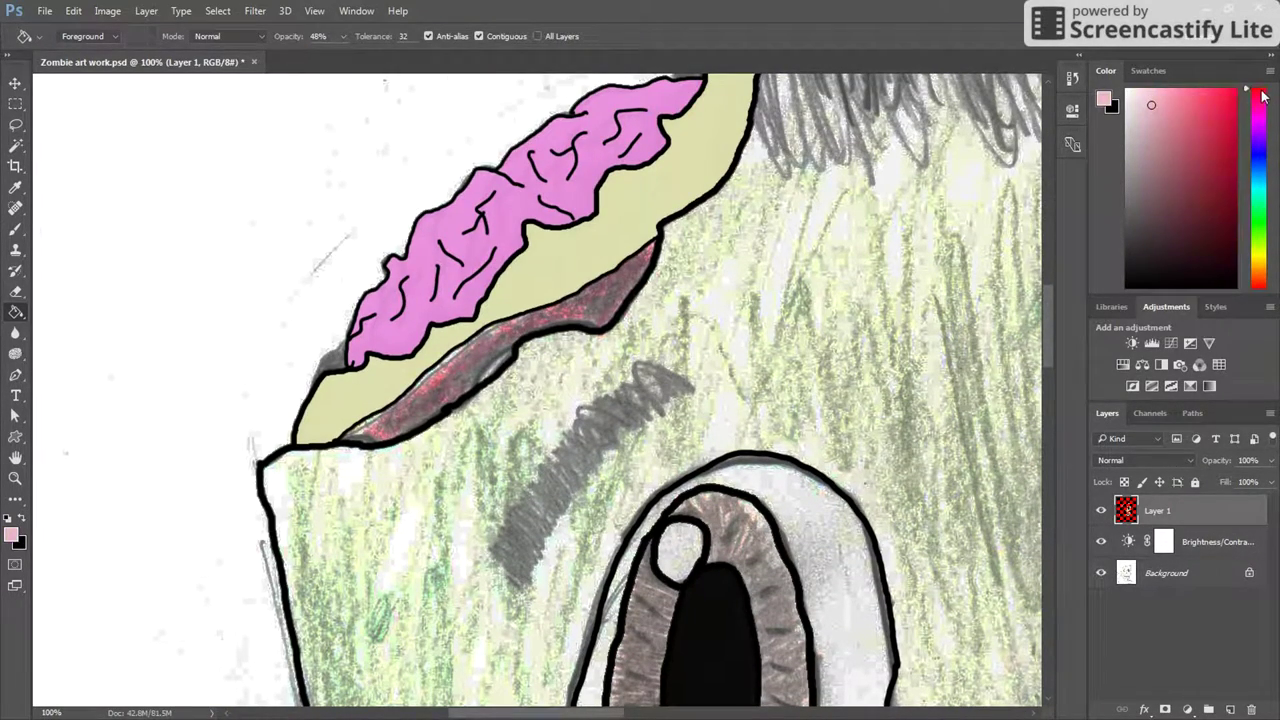
pyautogui.moveTo(1192, 162)
pyautogui.mouseDown()
pyautogui.moveTo(1198, 221)
pyautogui.moveTo(1228, 216)
pyautogui.moveTo(1242, 194)
pyautogui.moveTo(1233, 173)
pyautogui.mouseUp()
pyautogui.click(601, 308)
pyautogui.click(601, 308)
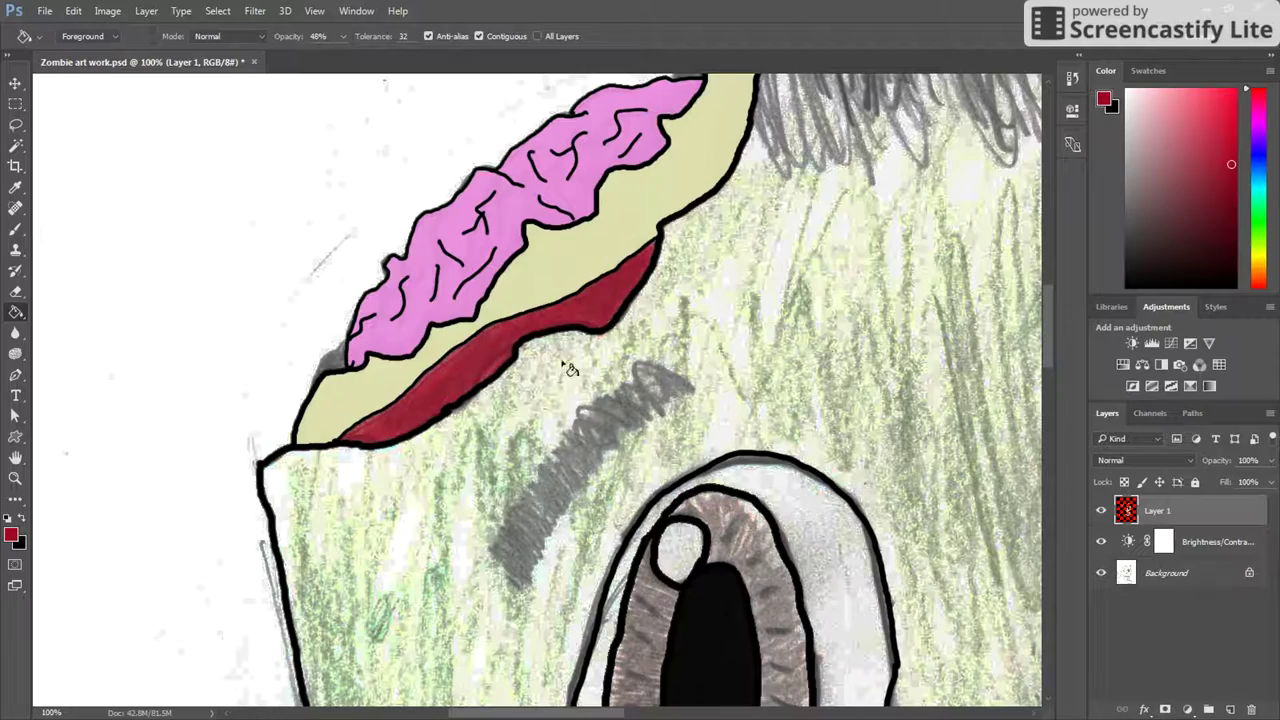
# Fill the three flesh patches under the bone of the forehead wound with layered dark red.
pyautogui.moveTo(524, 714); pyautogui.dragTo(700, 690)
pyautogui.moveTo(1046, 340); pyautogui.dragTo(1046, 295)
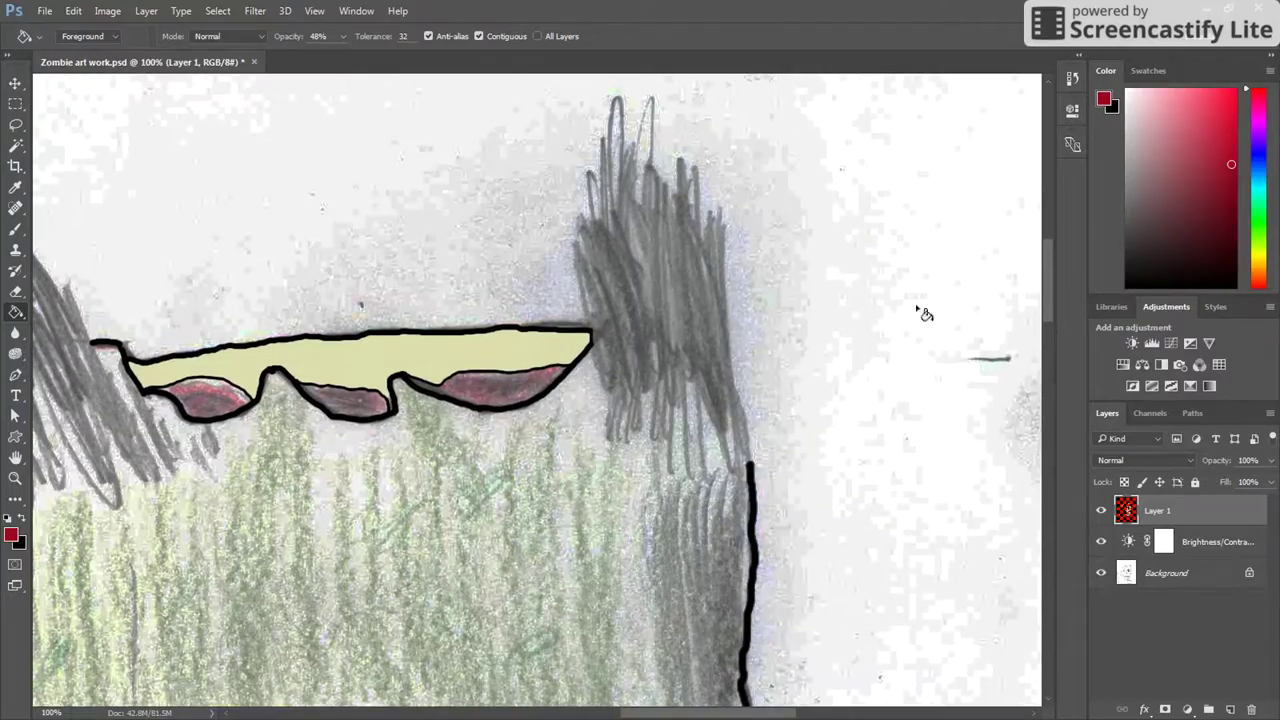
pyautogui.click(497, 393)
pyautogui.click(497, 393)
pyautogui.click(352, 400)
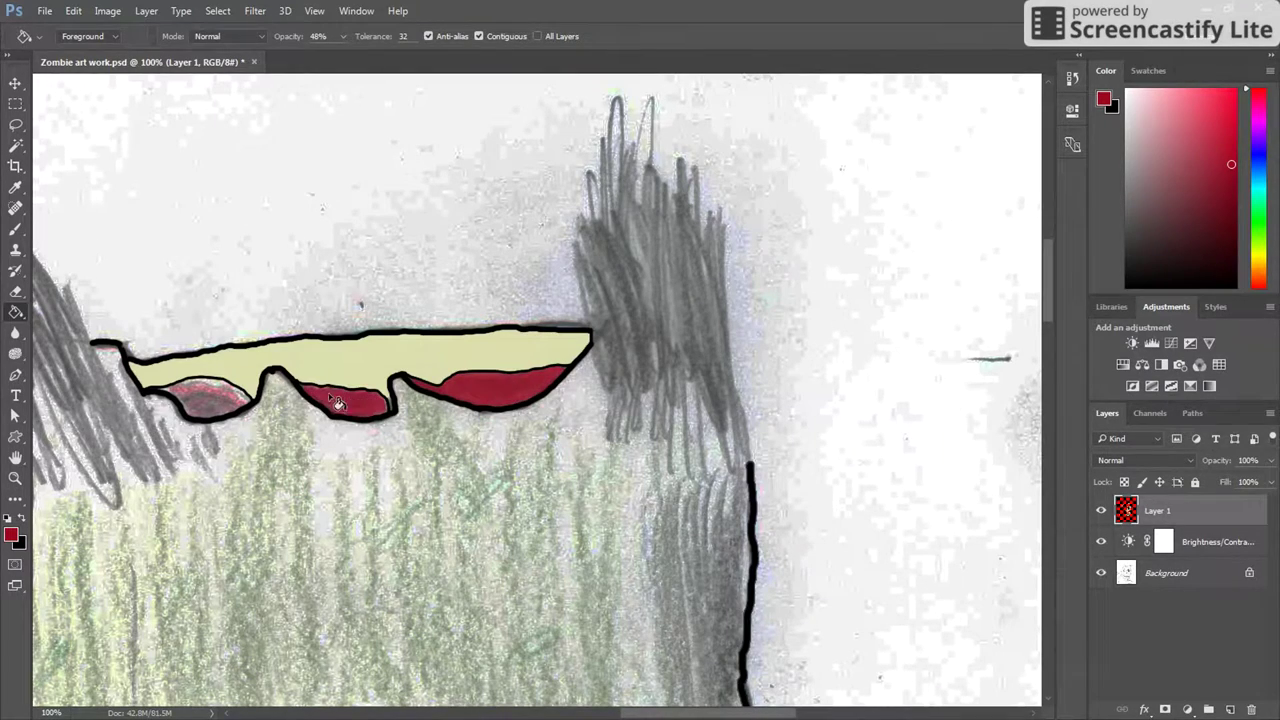
pyautogui.click(228, 402)
pyautogui.click(228, 402)
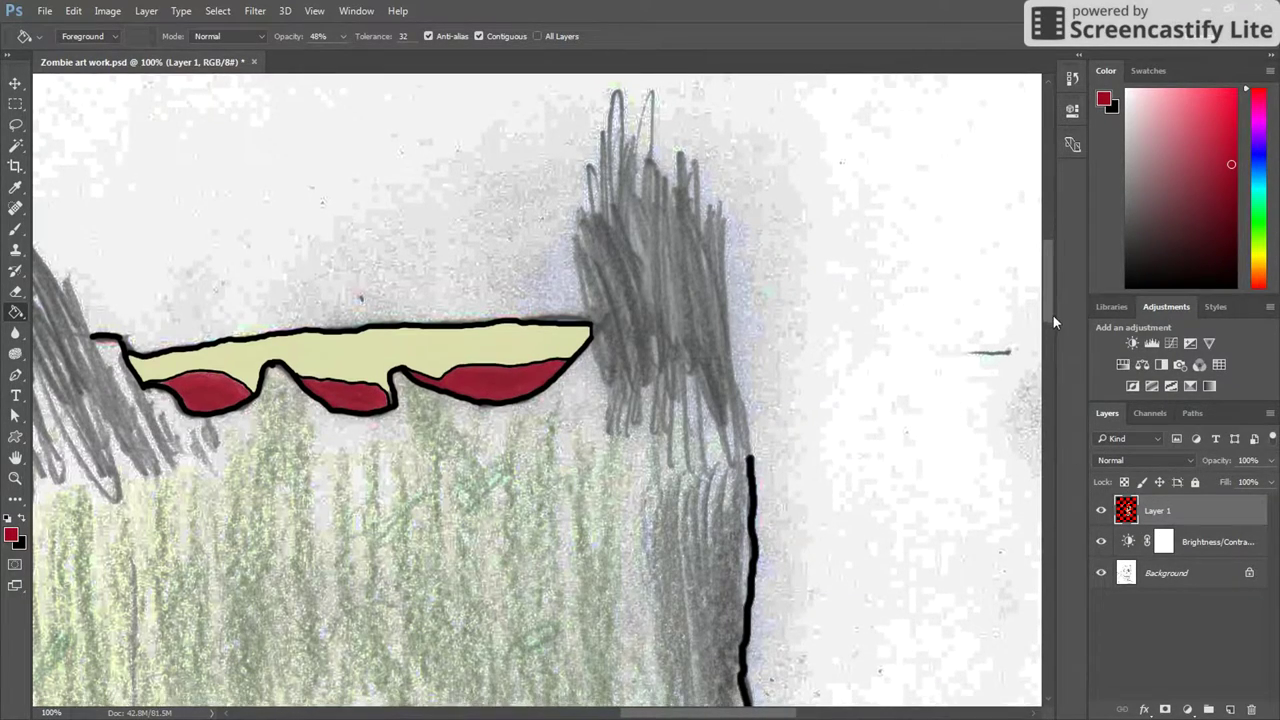
# Fill the strand hanging out of the empty eye socket with dark red, undoing the stray fill of the background.
pyautogui.moveTo(1053, 315); pyautogui.dragTo(1050, 445)
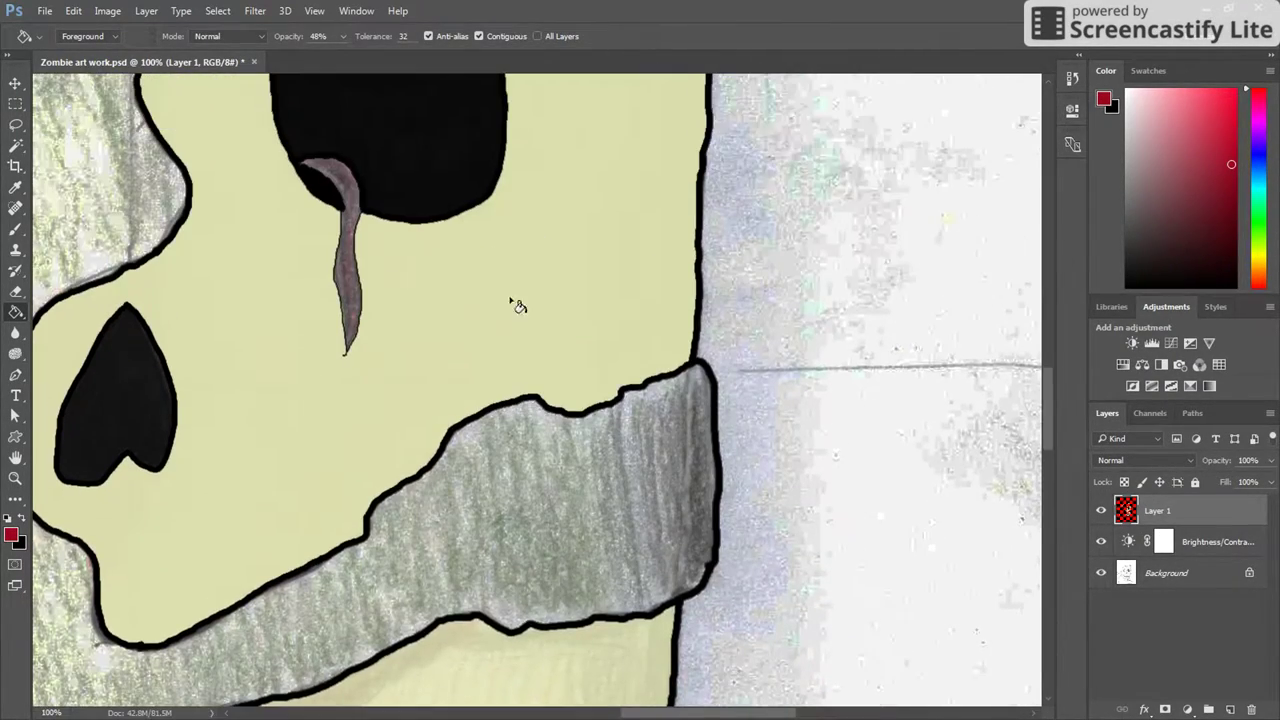
pyautogui.click(347, 248)
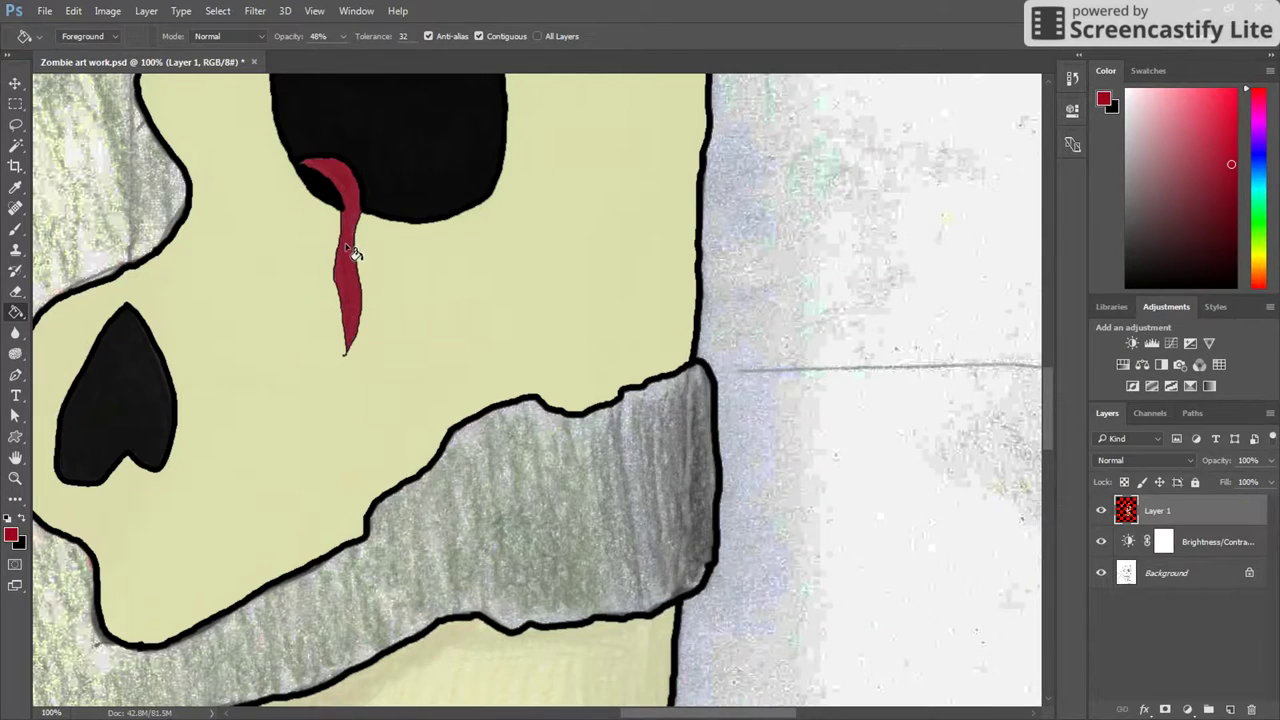
pyautogui.click(1038, 445)
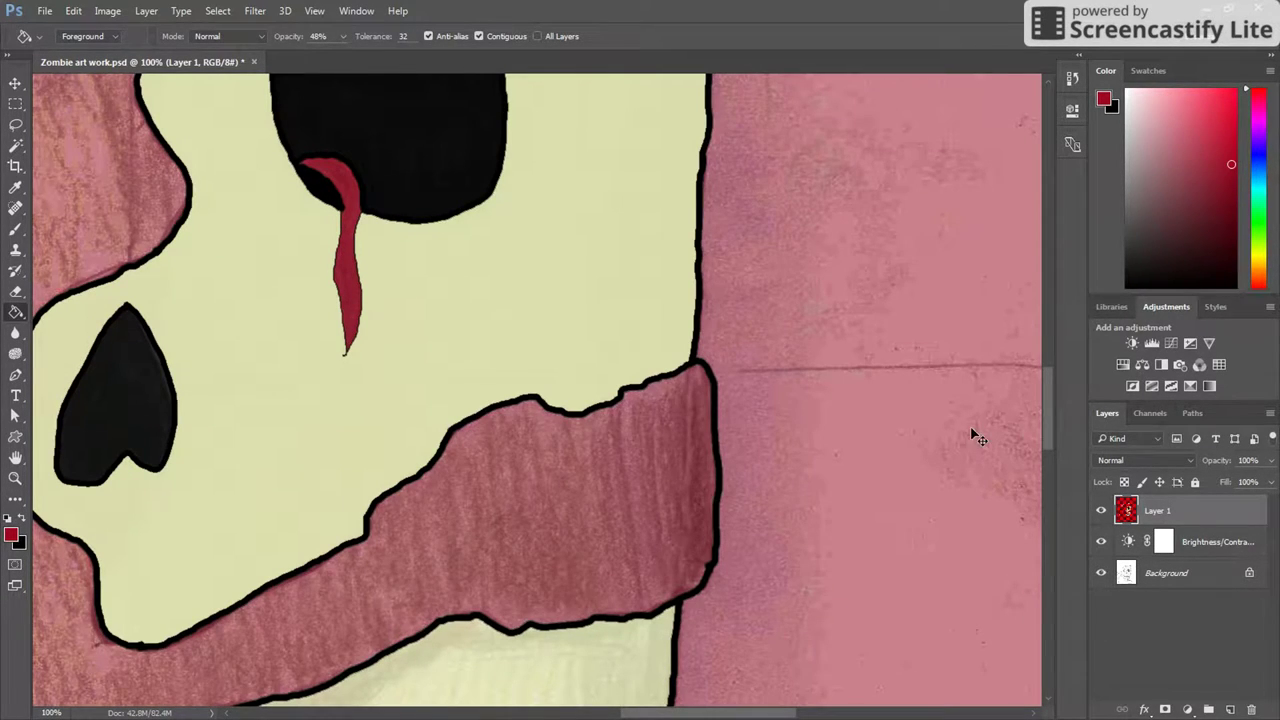
pyautogui.hotkey('ctrl', 'z')
# Outline the inner sections and torn edges of the neck wound with a thin black brush.
pyautogui.moveTo(1046, 437); pyautogui.dragTo(1046, 511)
pyautogui.scroll(-5, 1046, 511)
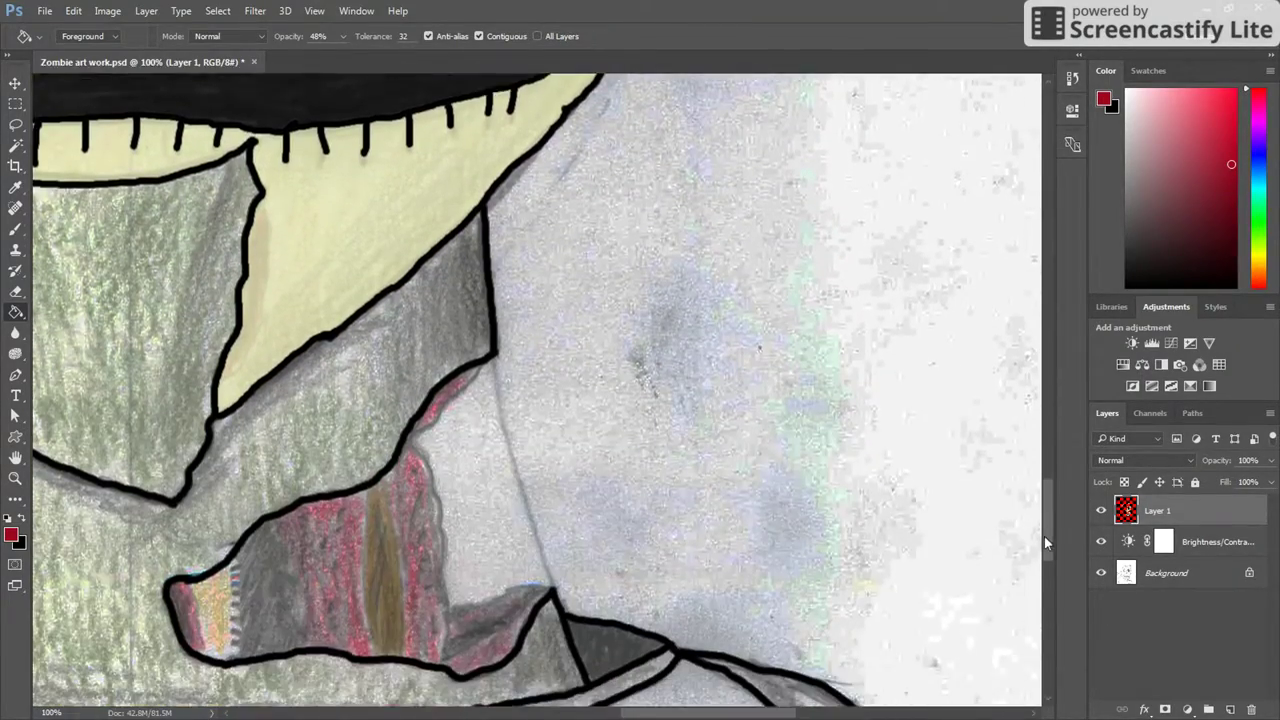
pyautogui.moveTo(808, 712); pyautogui.dragTo(768, 712)
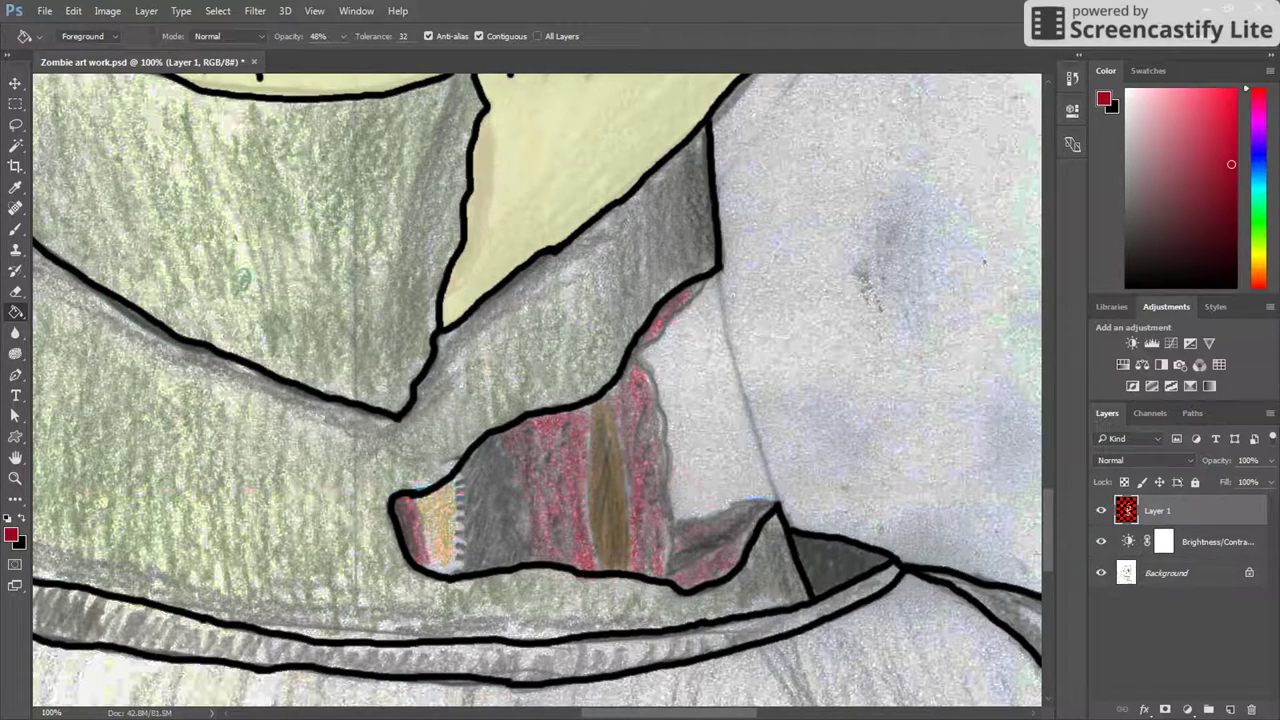
pyautogui.click(16, 228)
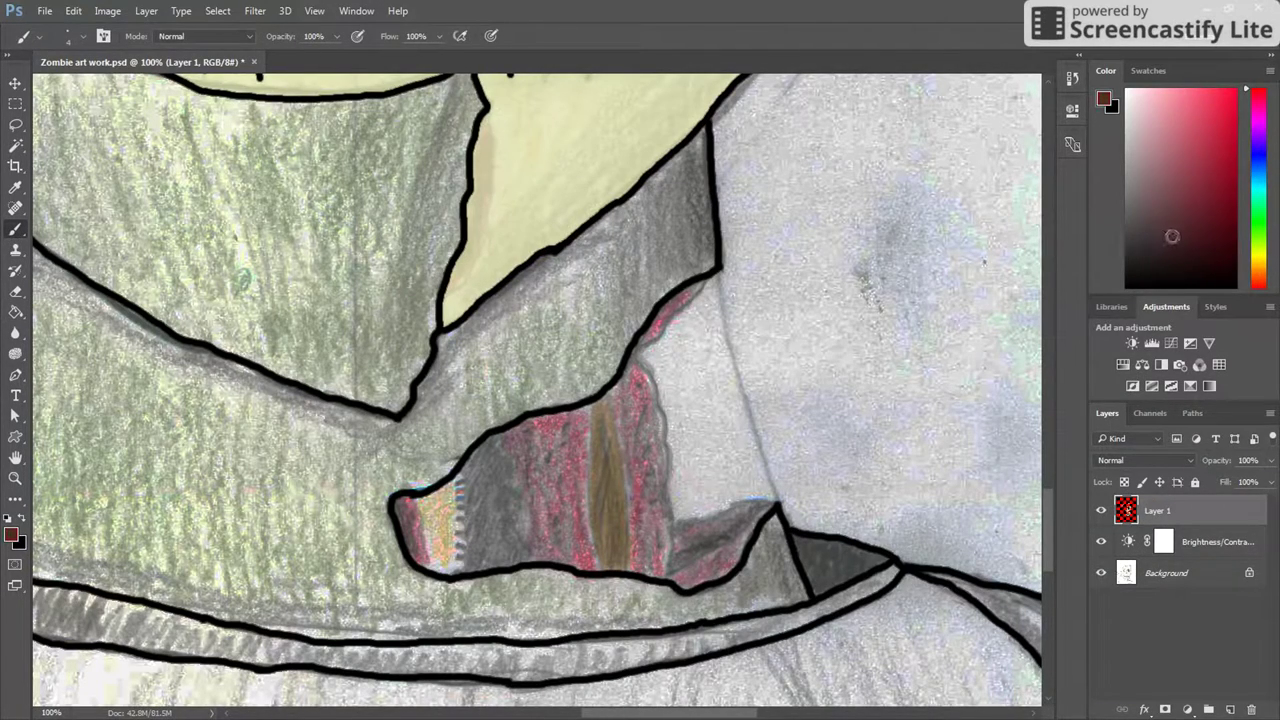
pyautogui.click(1127, 286)
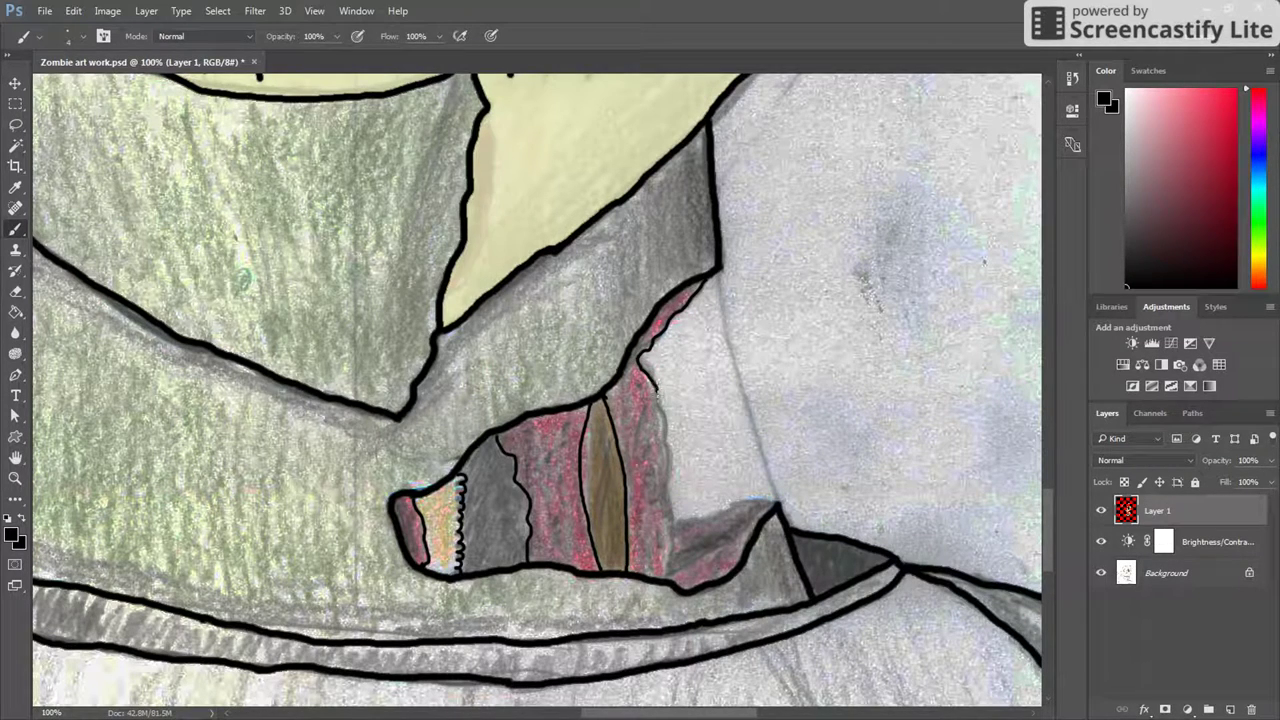
pyautogui.moveTo(669, 530); pyautogui.dragTo(668, 568)
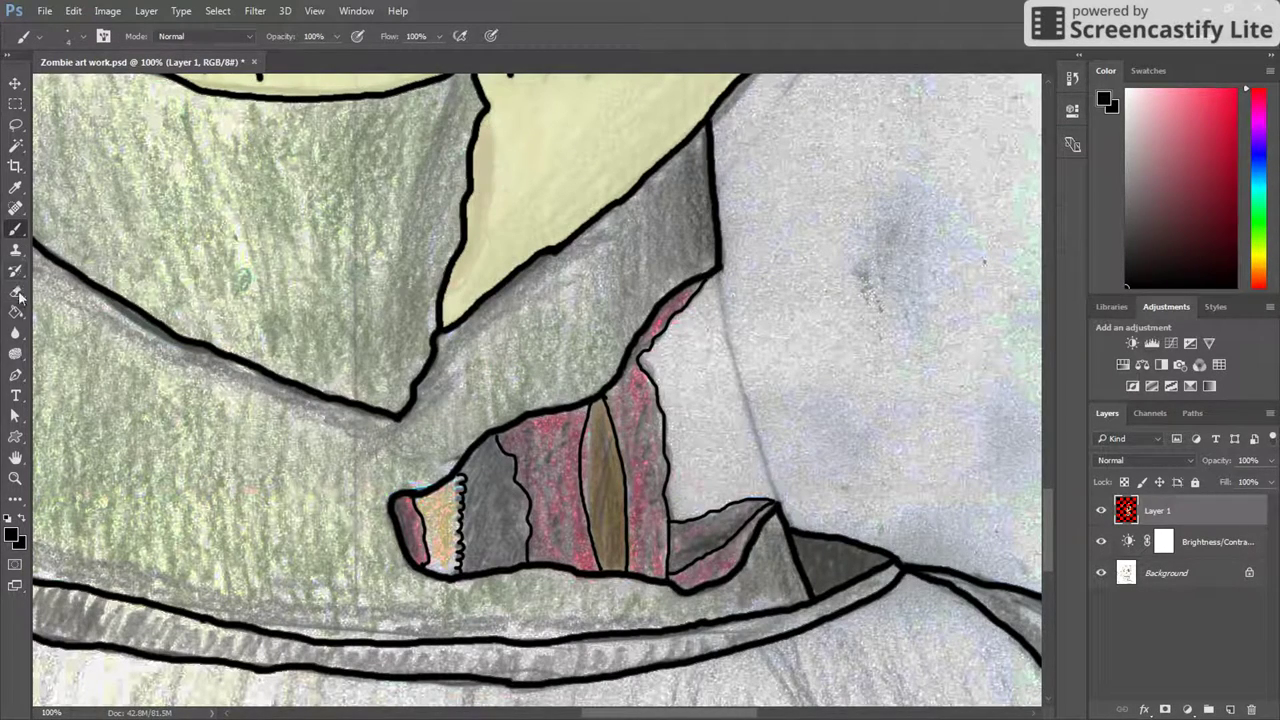
# Sample the red of the eye-socket strand and fill the neck wound's end piece and its wide middle flesh section with it.
pyautogui.click(15, 187)
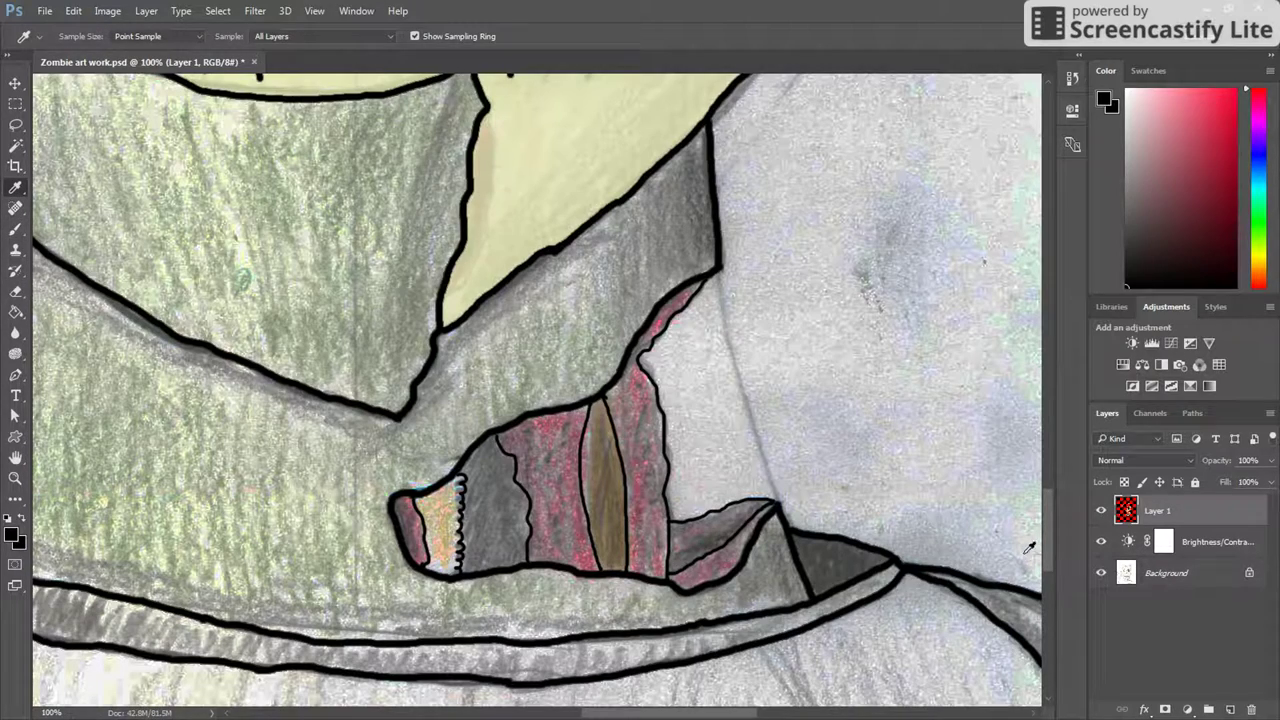
pyautogui.moveTo(1046, 544); pyautogui.dragTo(1060, 423)
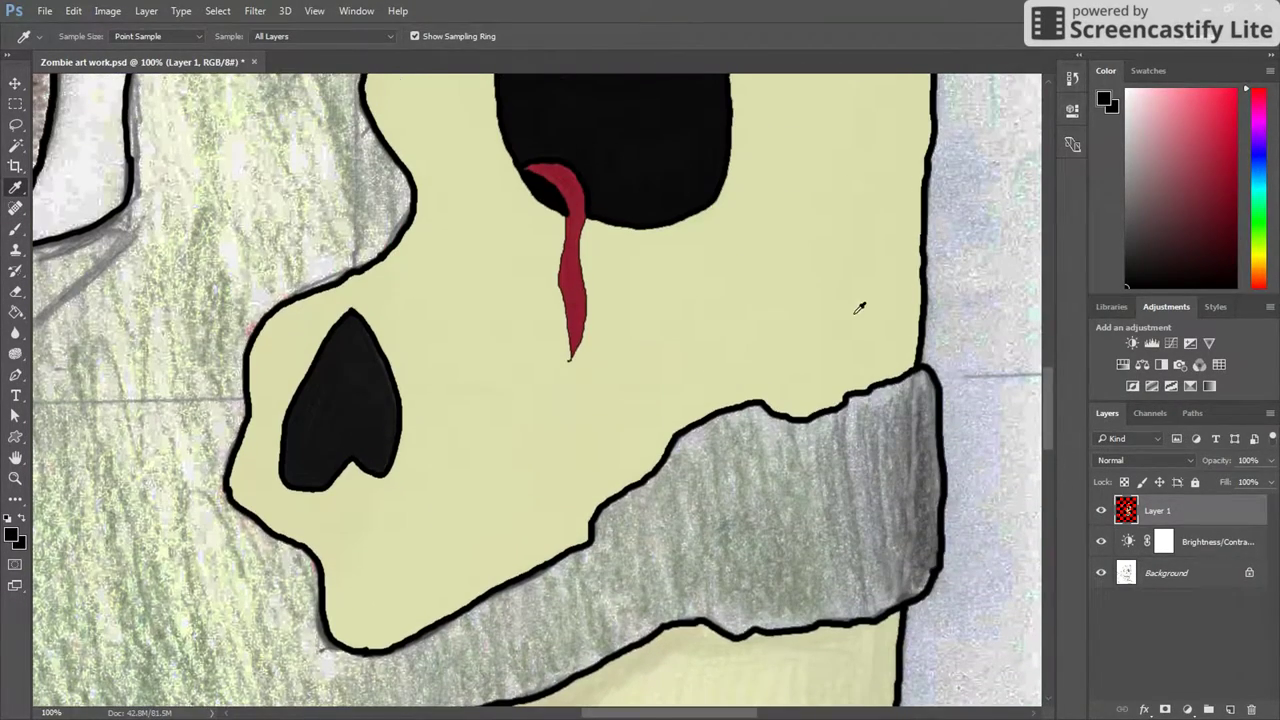
pyautogui.click(573, 285)
pyautogui.moveTo(1052, 430); pyautogui.dragTo(1046, 524)
pyautogui.click(16, 312)
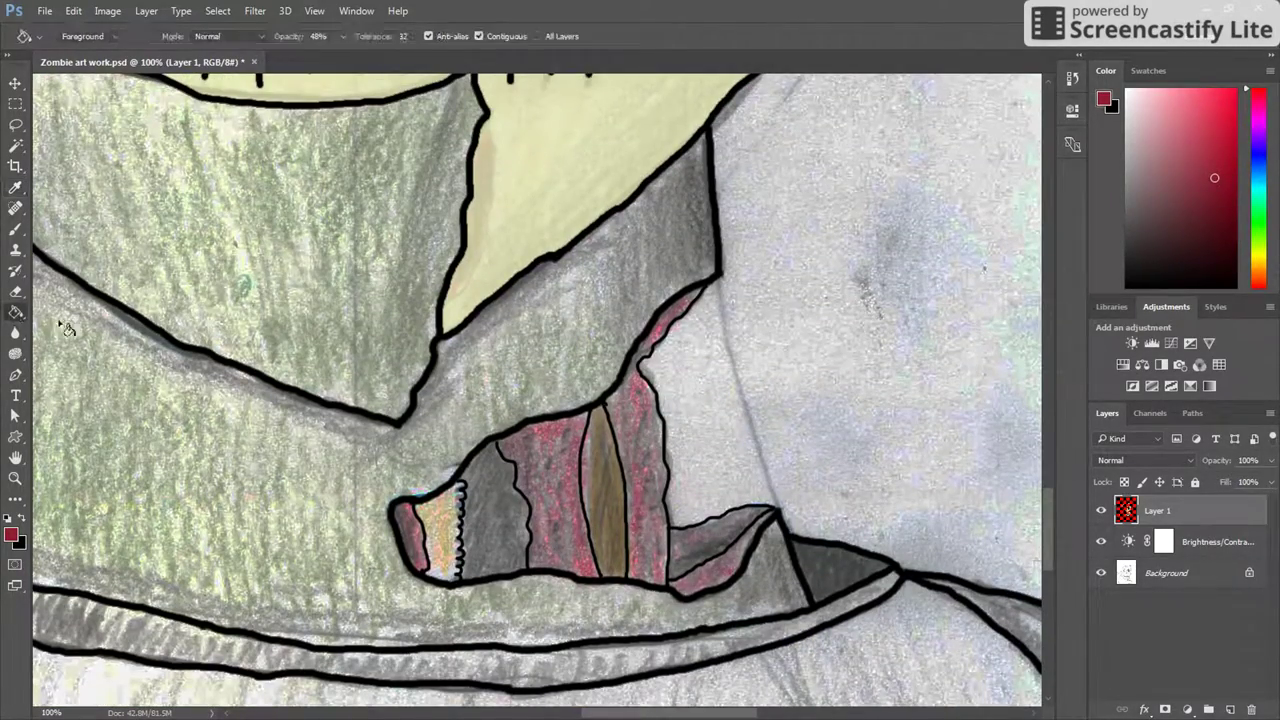
pyautogui.click(412, 532)
pyautogui.click(412, 532)
pyautogui.click(550, 535)
pyautogui.click(560, 537)
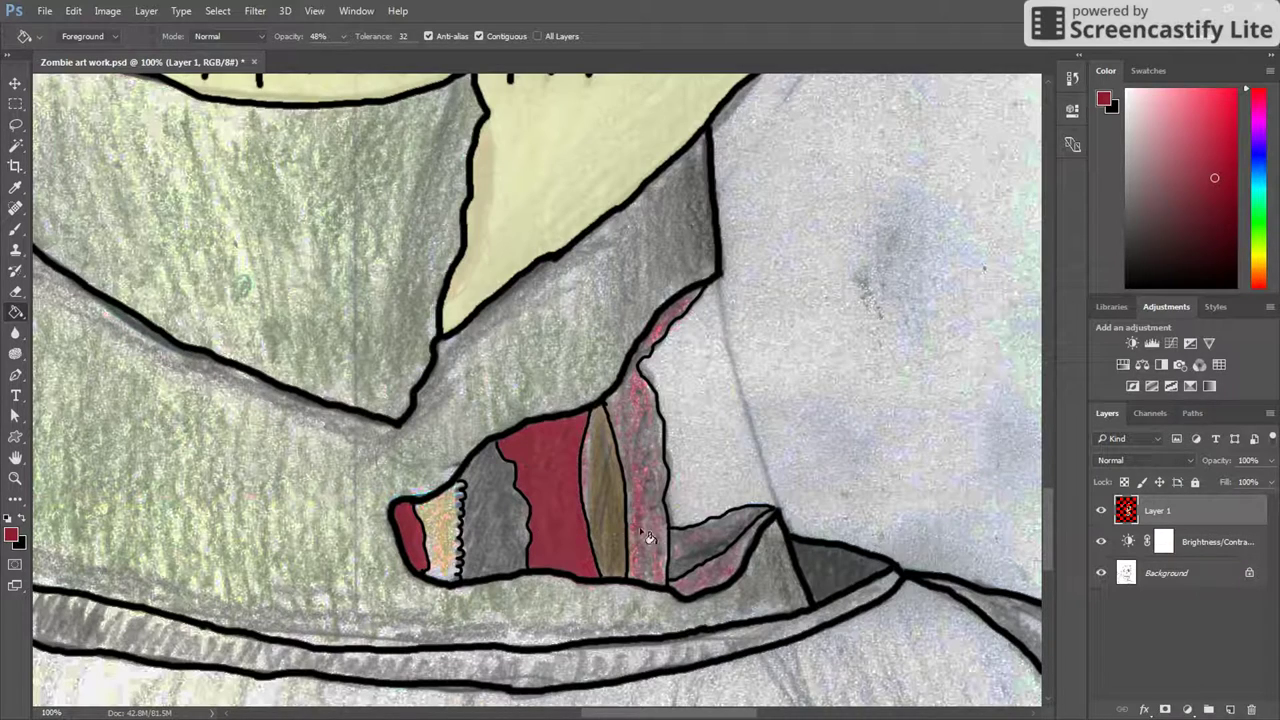
# Fill the neck wound's remaining flesh beside the brown strip and both halves of the torn flap with layered red.
pyautogui.click(652, 538)
pyautogui.click(657, 537)
pyautogui.click(706, 582)
pyautogui.click(690, 580)
pyautogui.click(700, 552)
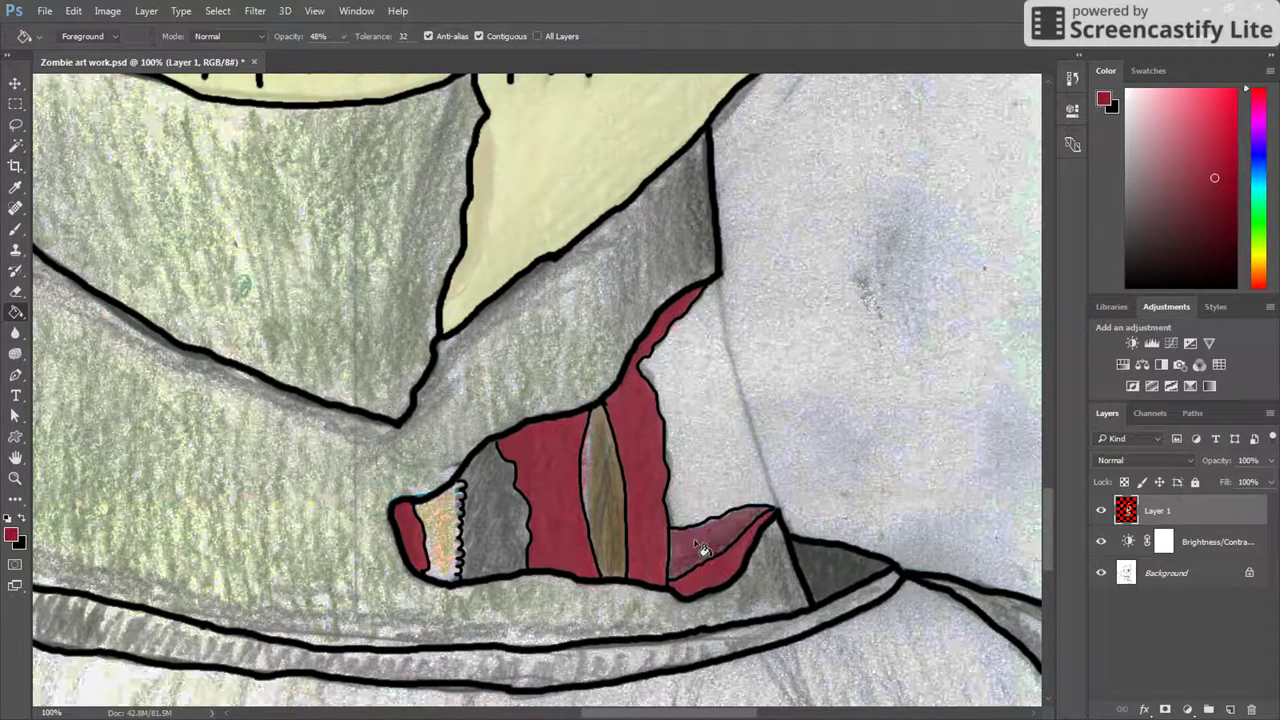
pyautogui.click(700, 552)
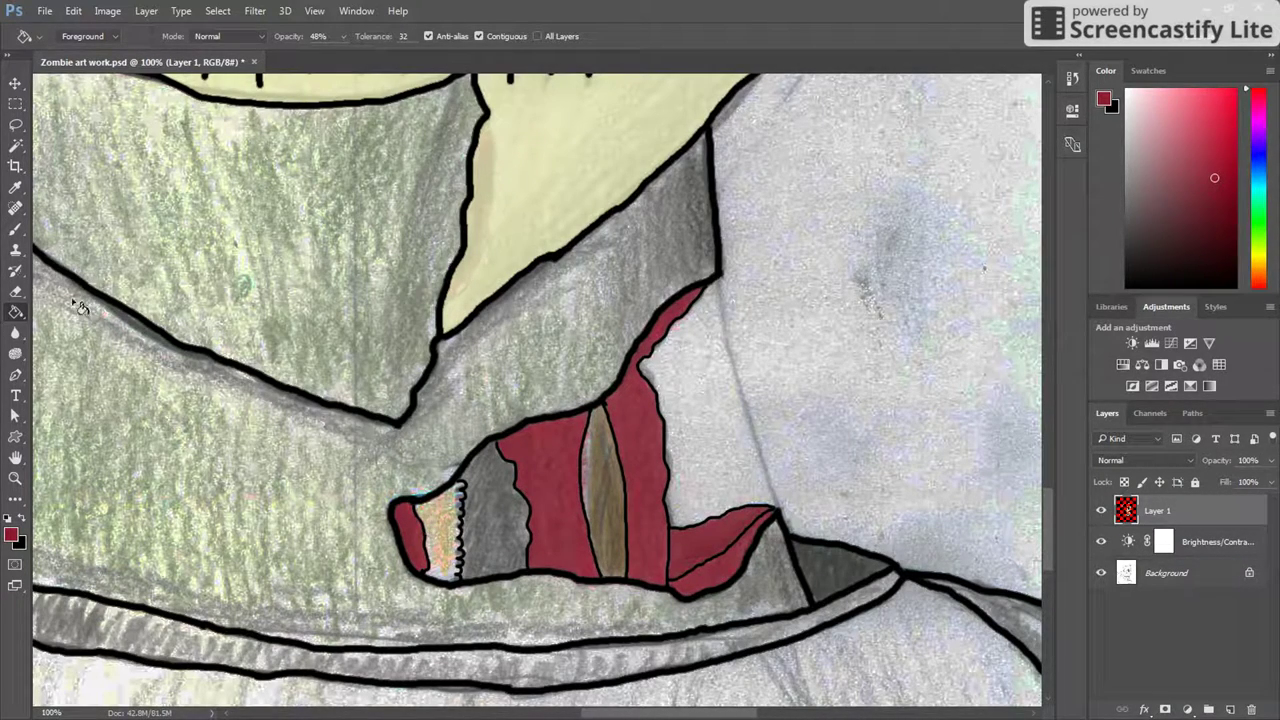
# Fill the neck wound's jagged-edged bone section with cream sampled from the jawbone and the grey gap beside it with black.
pyautogui.click(16, 187)
pyautogui.click(530, 185)
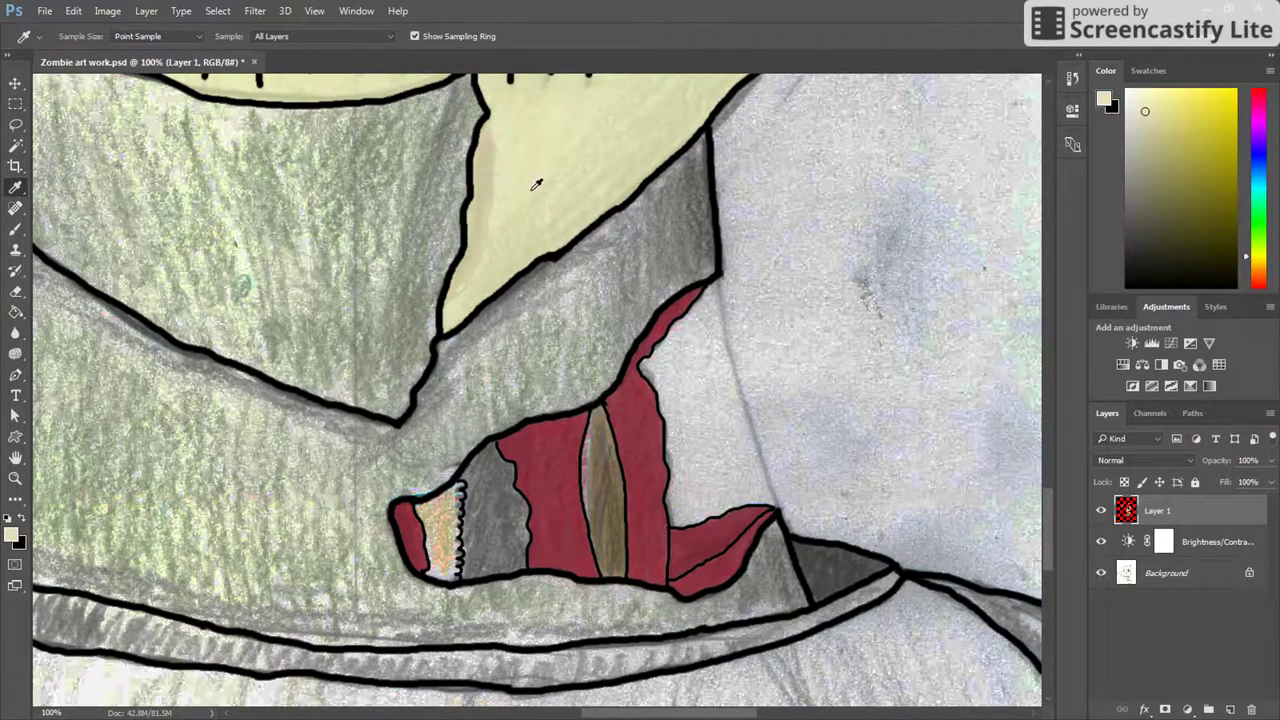
pyautogui.click(16, 312)
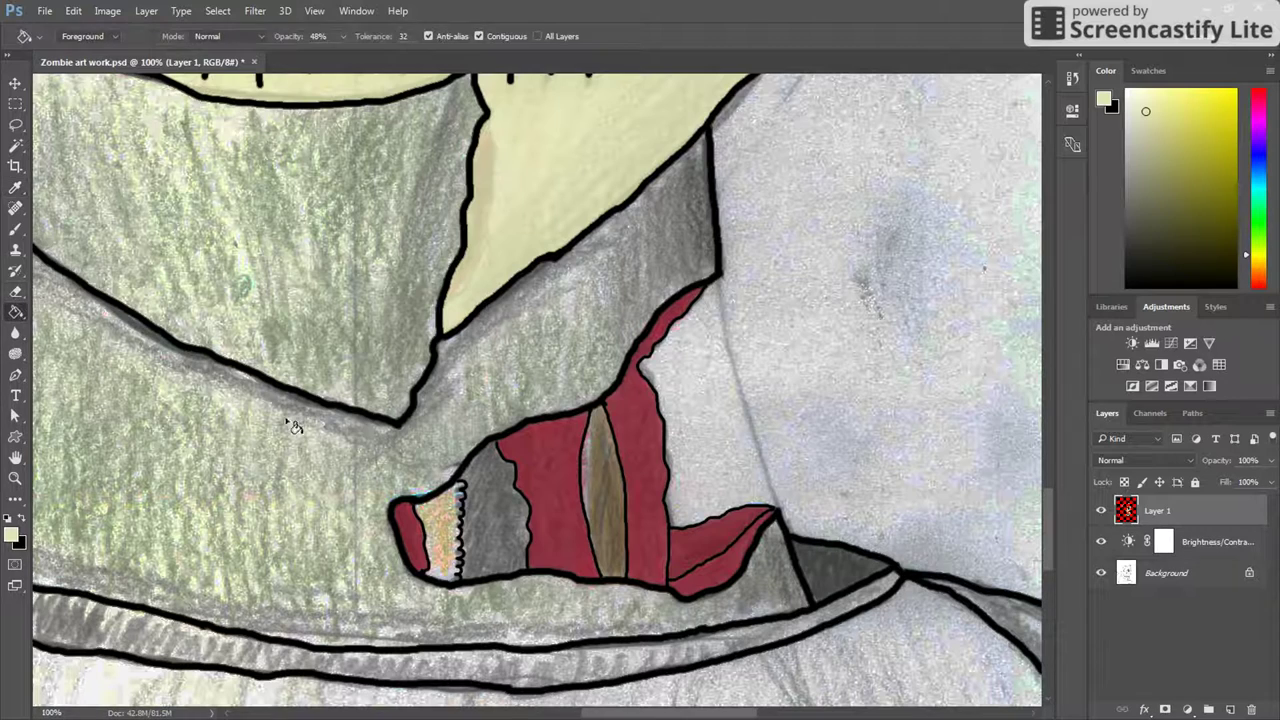
pyautogui.click(446, 521)
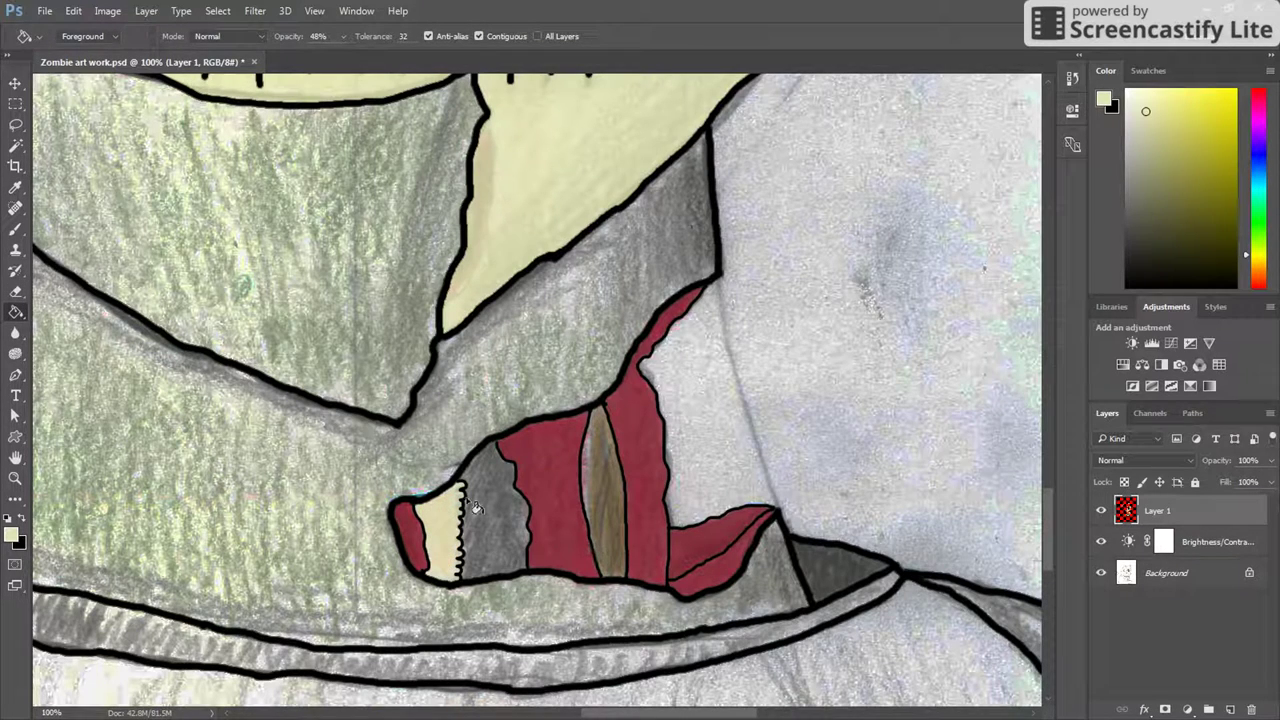
pyautogui.click(1127, 287)
pyautogui.click(507, 511)
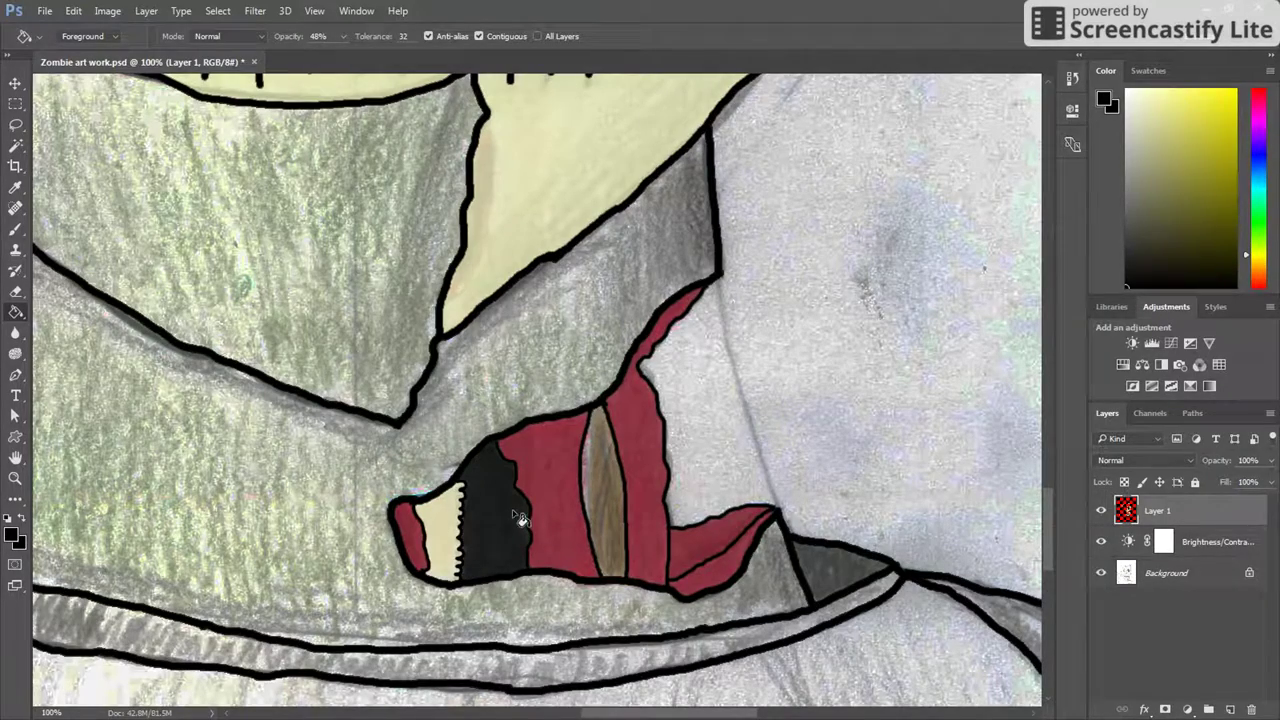
# Add another layer of black fill to the gap beside the neck wound's jagged bone section.
pyautogui.click(480, 510)
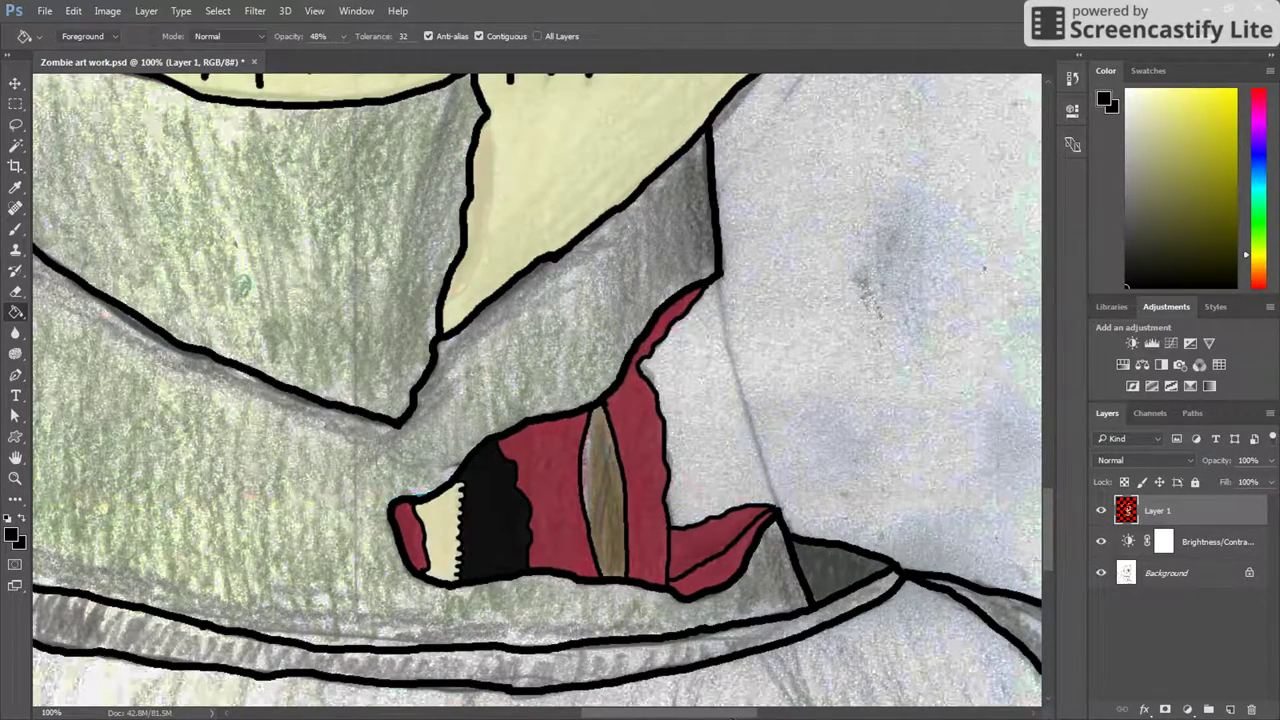
# Sample the red of the eye-socket strand and fill the flesh of the thumb's wound with it.
pyautogui.hscroll(-10, 551, 682)
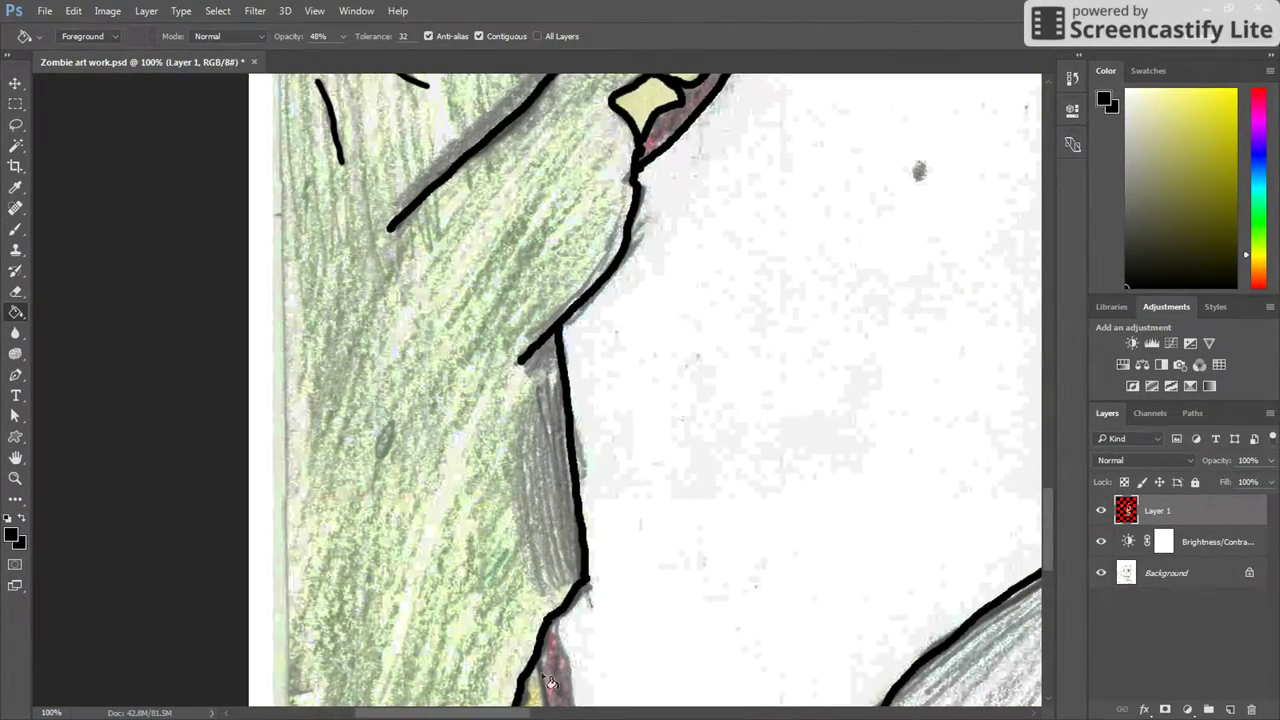
pyautogui.moveTo(1040, 520); pyautogui.dragTo(1055, 457)
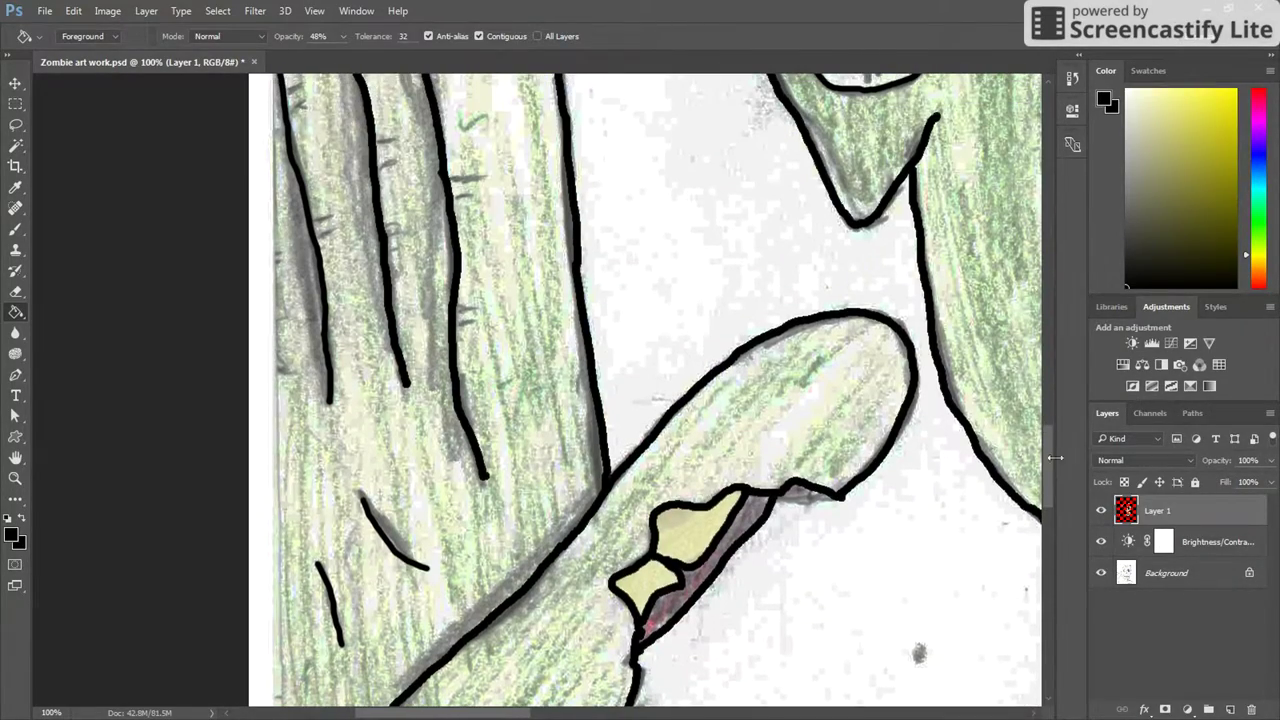
pyautogui.moveTo(517, 711)
pyautogui.mouseDown()
pyautogui.moveTo(700, 708)
pyautogui.moveTo(757, 690)
pyautogui.moveTo(724, 708)
pyautogui.mouseUp()
pyautogui.moveTo(1046, 441); pyautogui.dragTo(1049, 388)
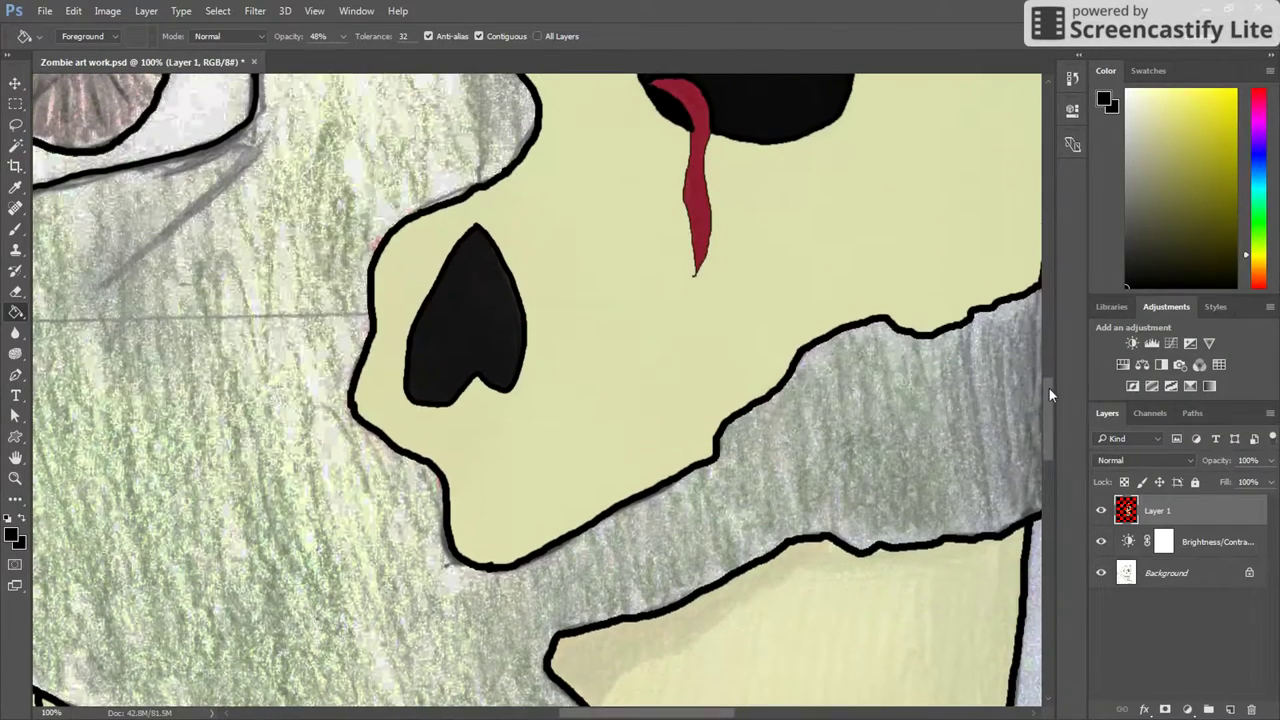
pyautogui.click(15, 229)
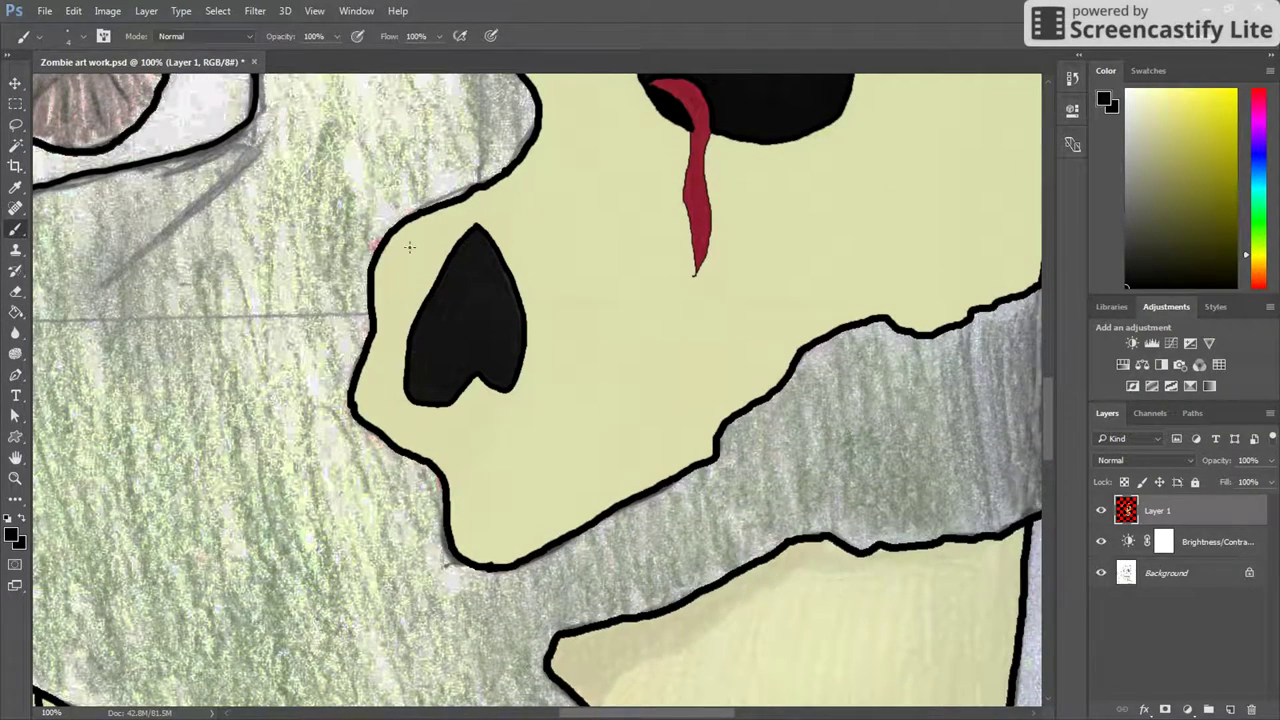
pyautogui.click(14, 188)
pyautogui.click(701, 222)
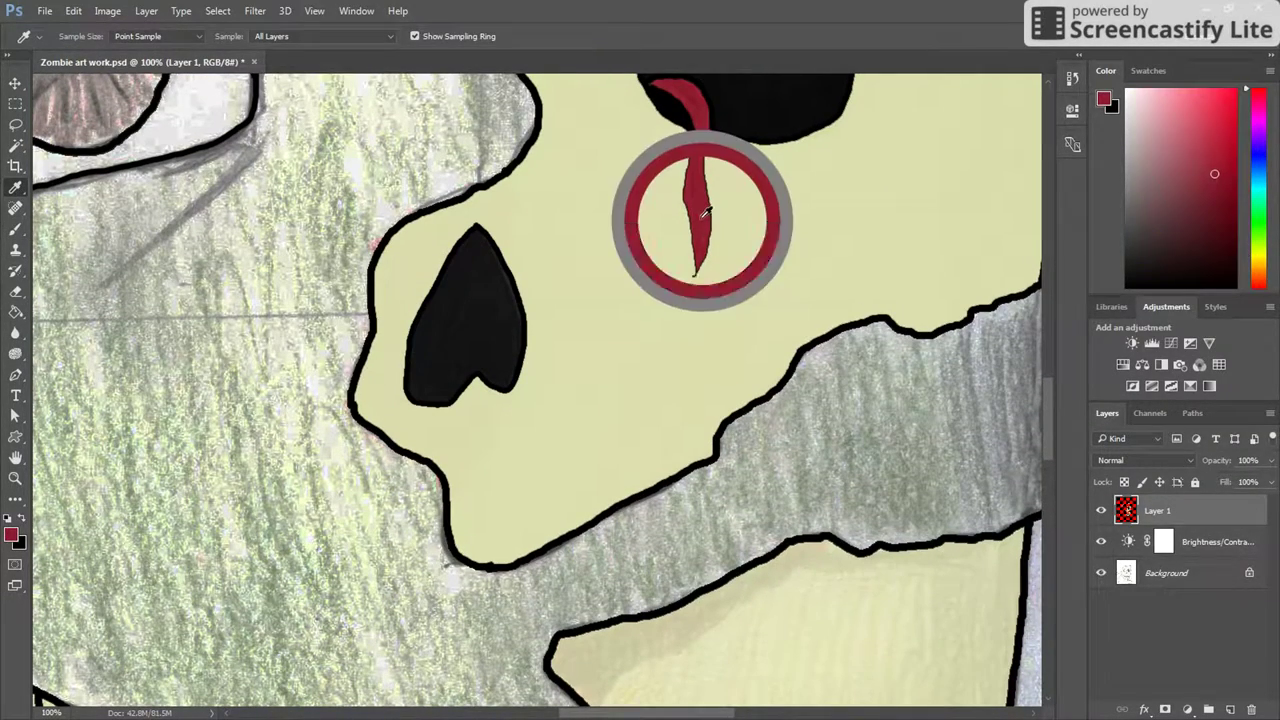
pyautogui.moveTo(600, 712); pyautogui.dragTo(415, 712)
pyautogui.moveTo(1050, 456); pyautogui.dragTo(1040, 506)
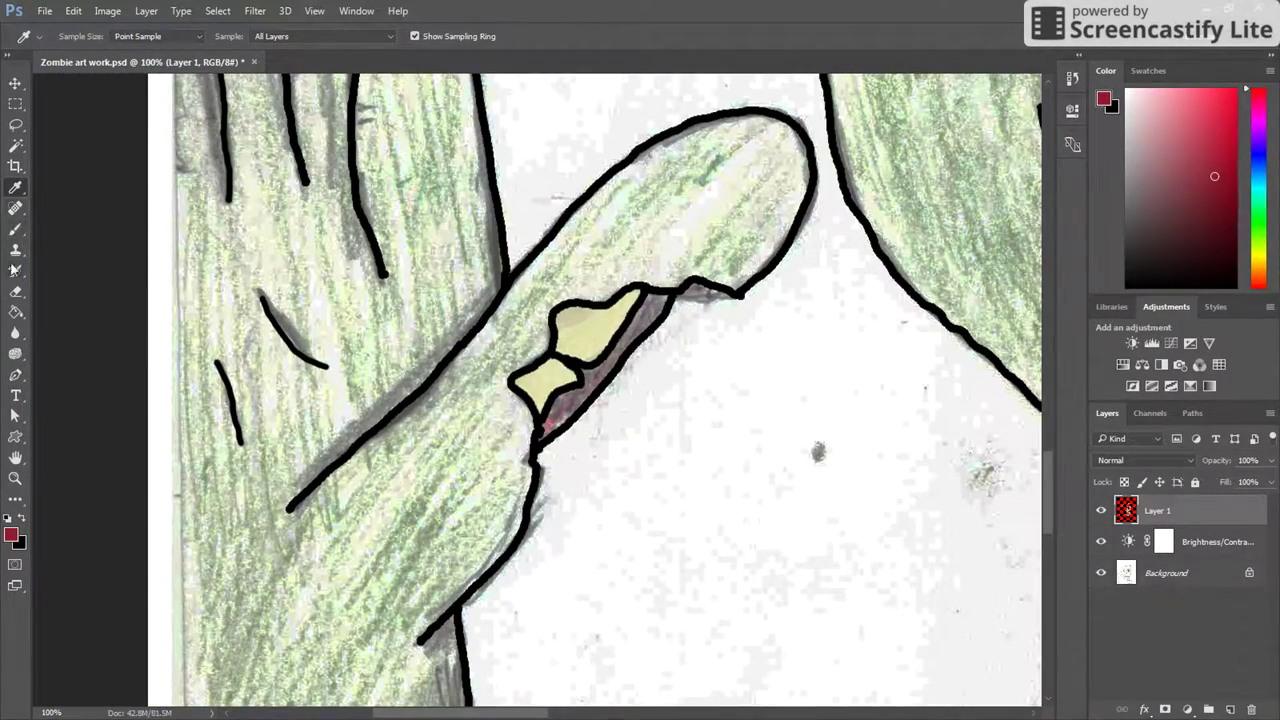
pyautogui.click(15, 311)
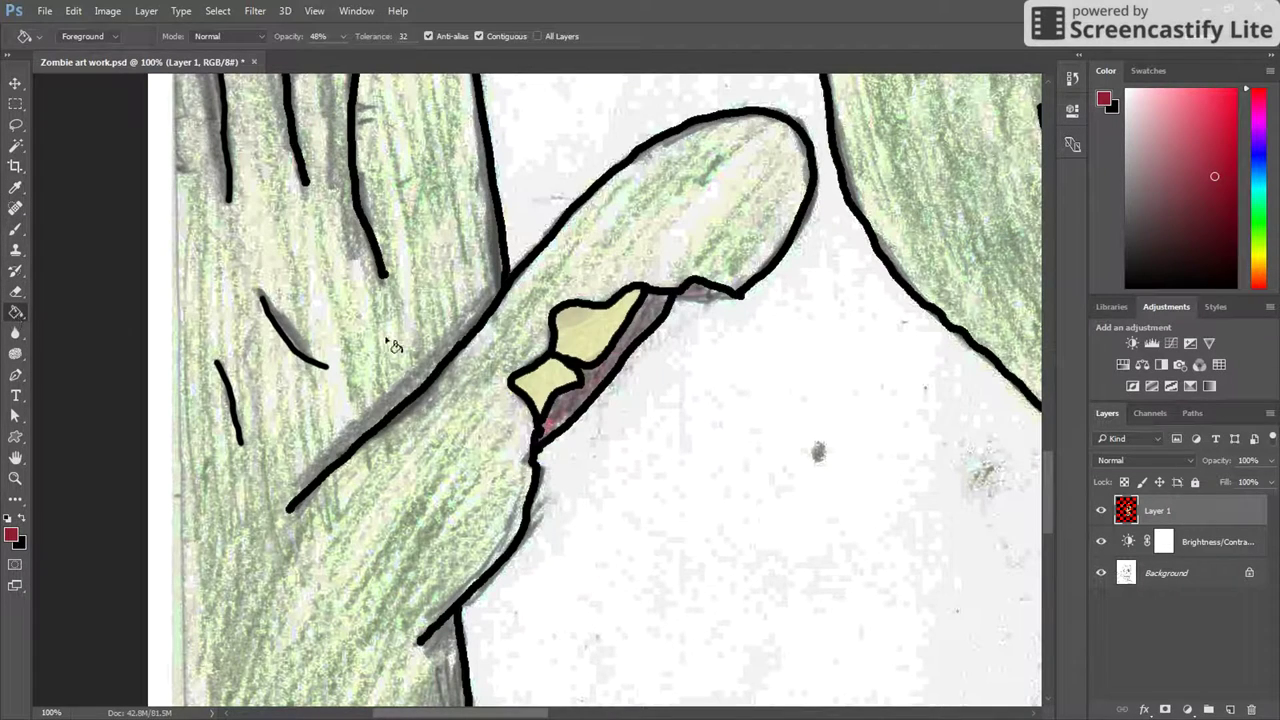
pyautogui.click(594, 381)
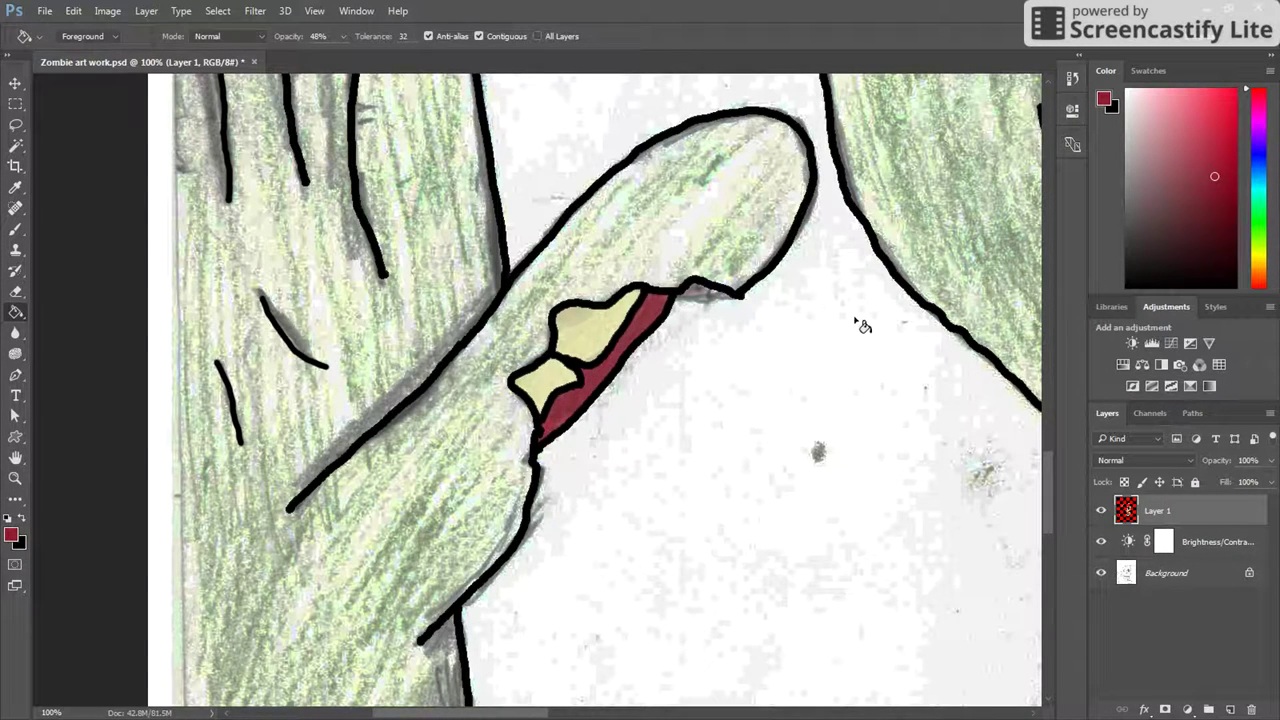
pyautogui.click(695, 300)
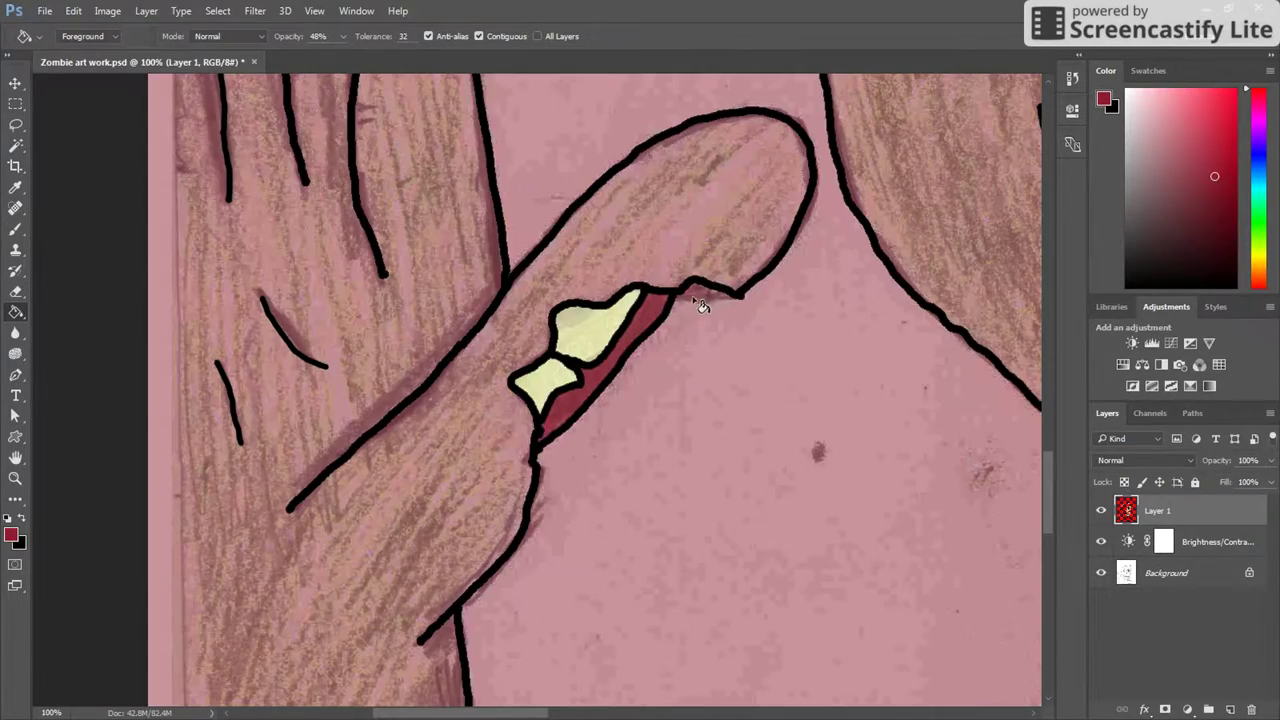
pyautogui.hotkey('ctrl', 'z')
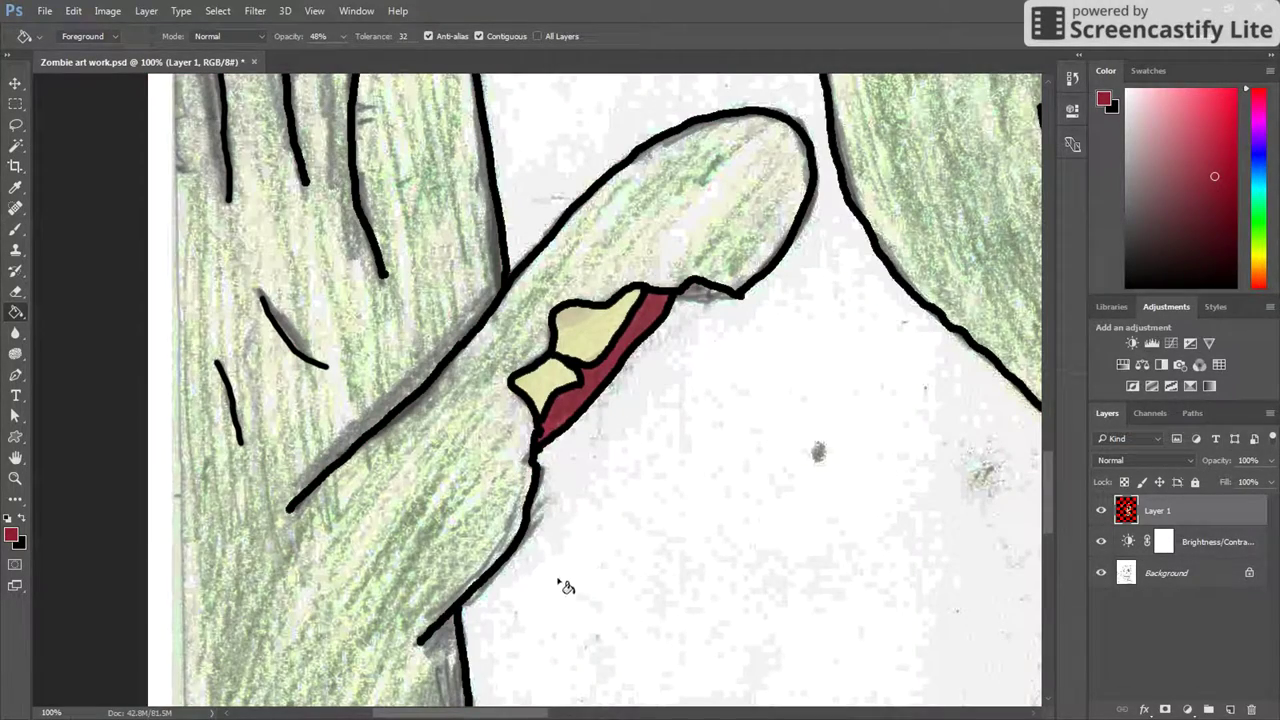
# Scribble dense black zigzag brush strokes over the pencilled tuft of hair on top of the head.
pyautogui.moveTo(1049, 475)
pyautogui.mouseDown()
pyautogui.moveTo(1064, 406)
pyautogui.moveTo(1055, 333)
pyautogui.moveTo(1047, 352)
pyautogui.mouseUp()
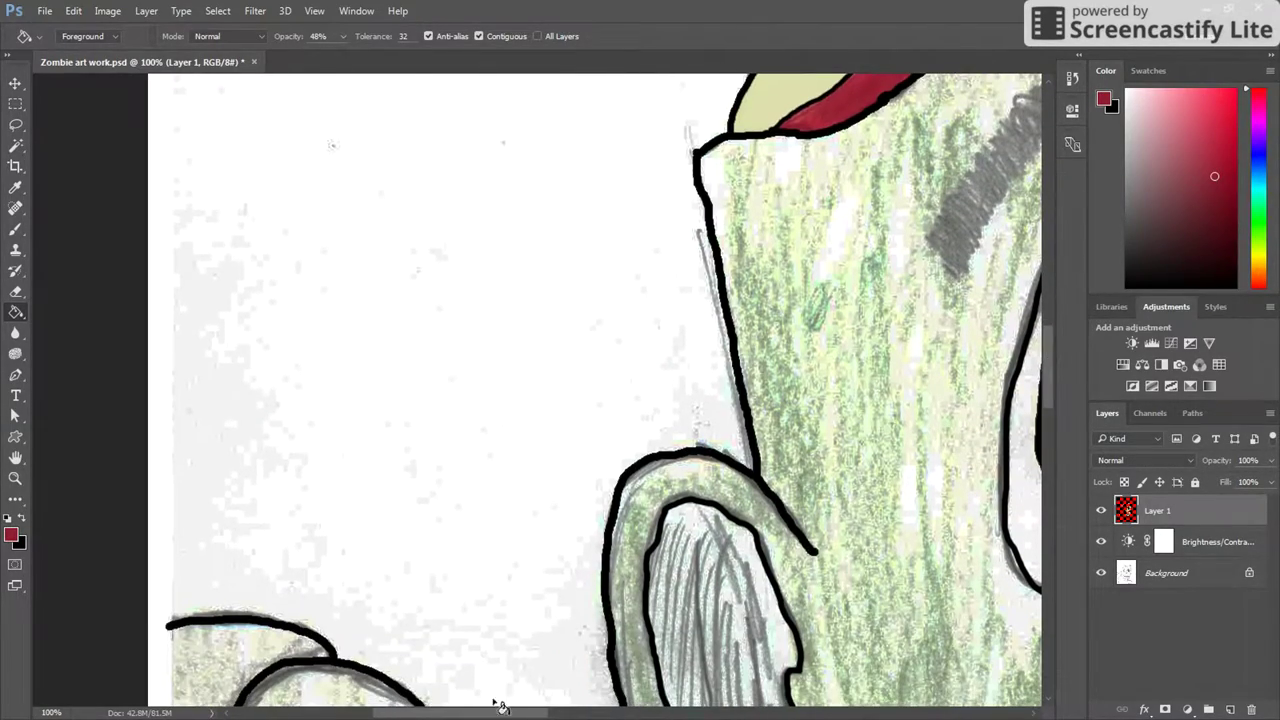
pyautogui.moveTo(523, 708); pyautogui.dragTo(630, 667)
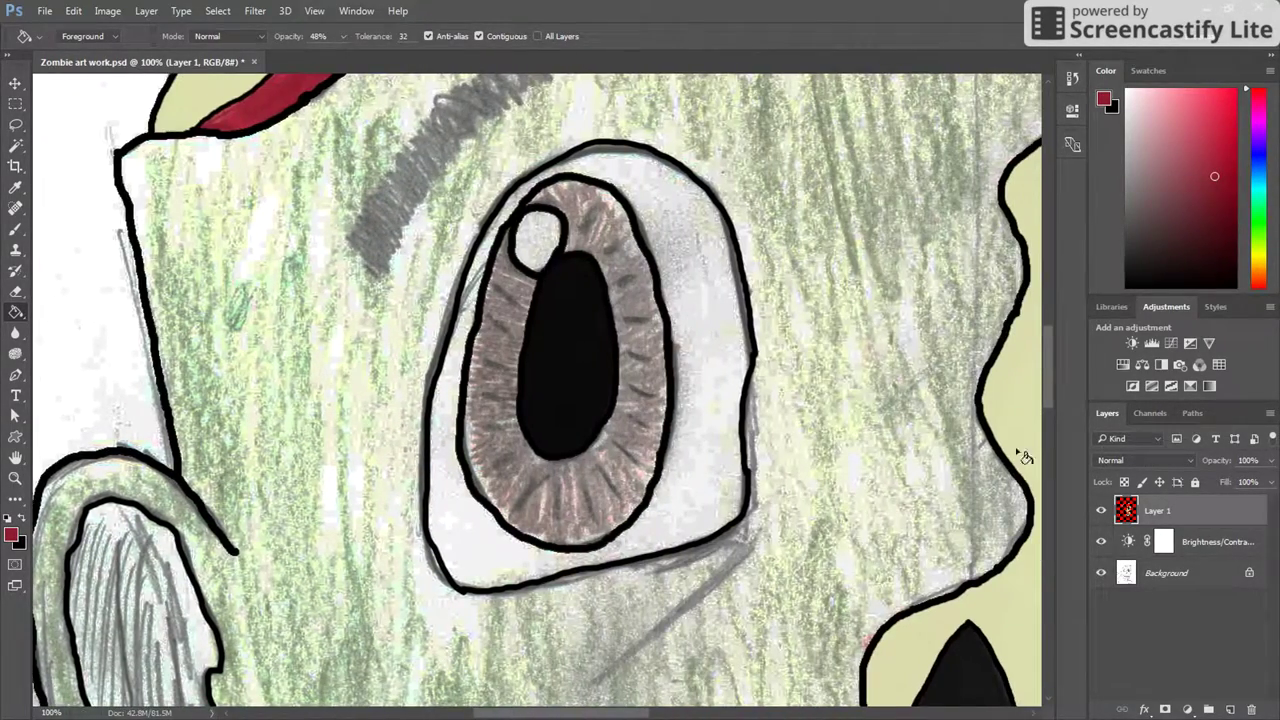
pyautogui.moveTo(1048, 407); pyautogui.dragTo(1040, 327)
pyautogui.click(16, 230)
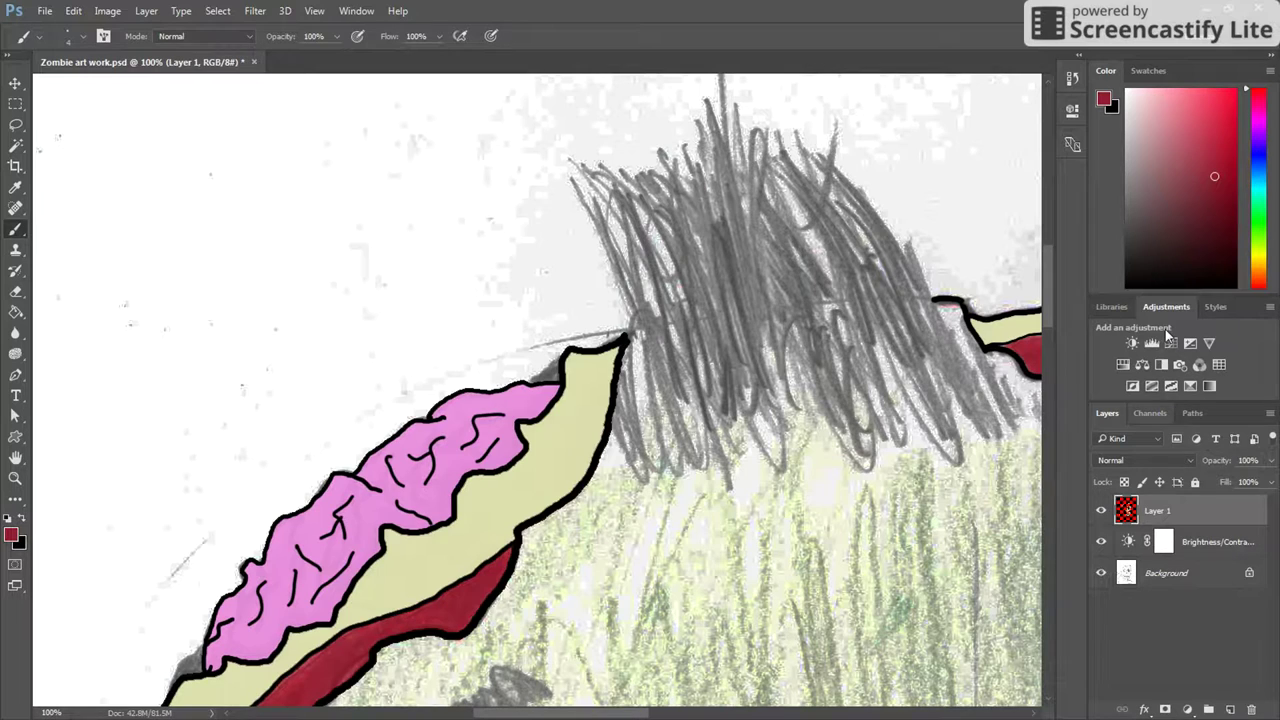
pyautogui.moveTo(1176, 250); pyautogui.dragTo(1118, 298)
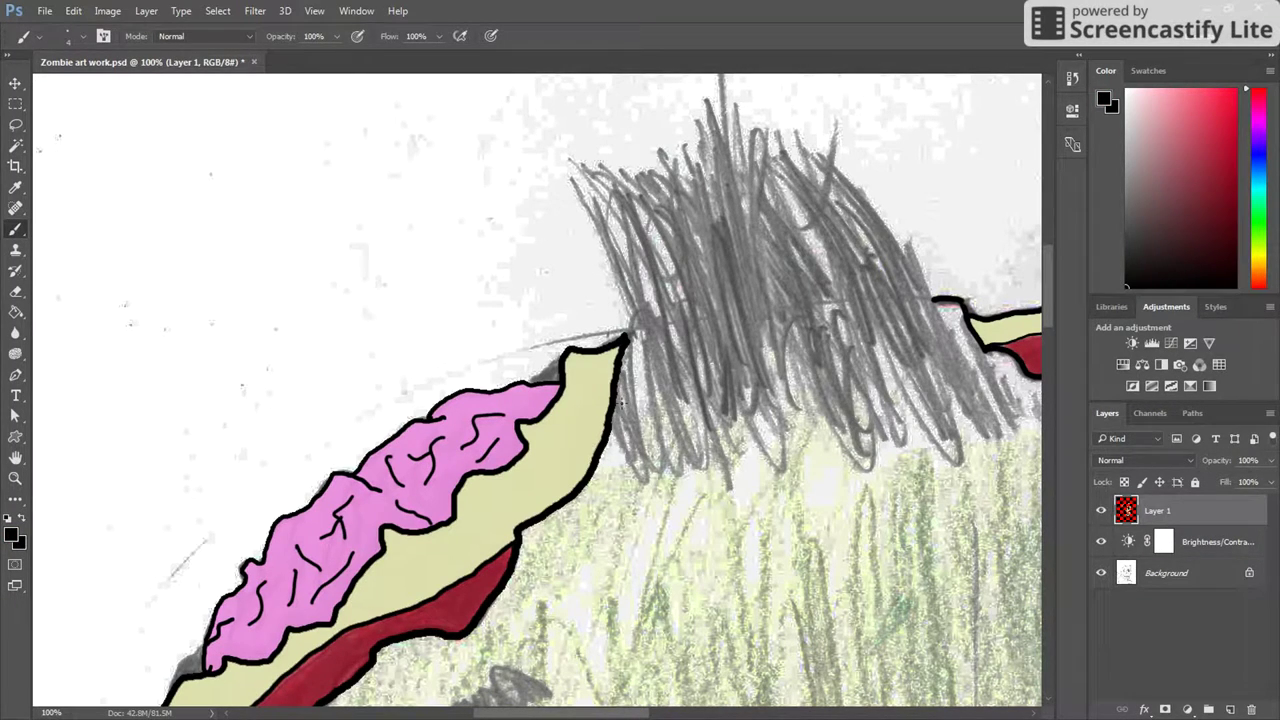
pyautogui.moveTo(619, 210); pyautogui.dragTo(662, 473)
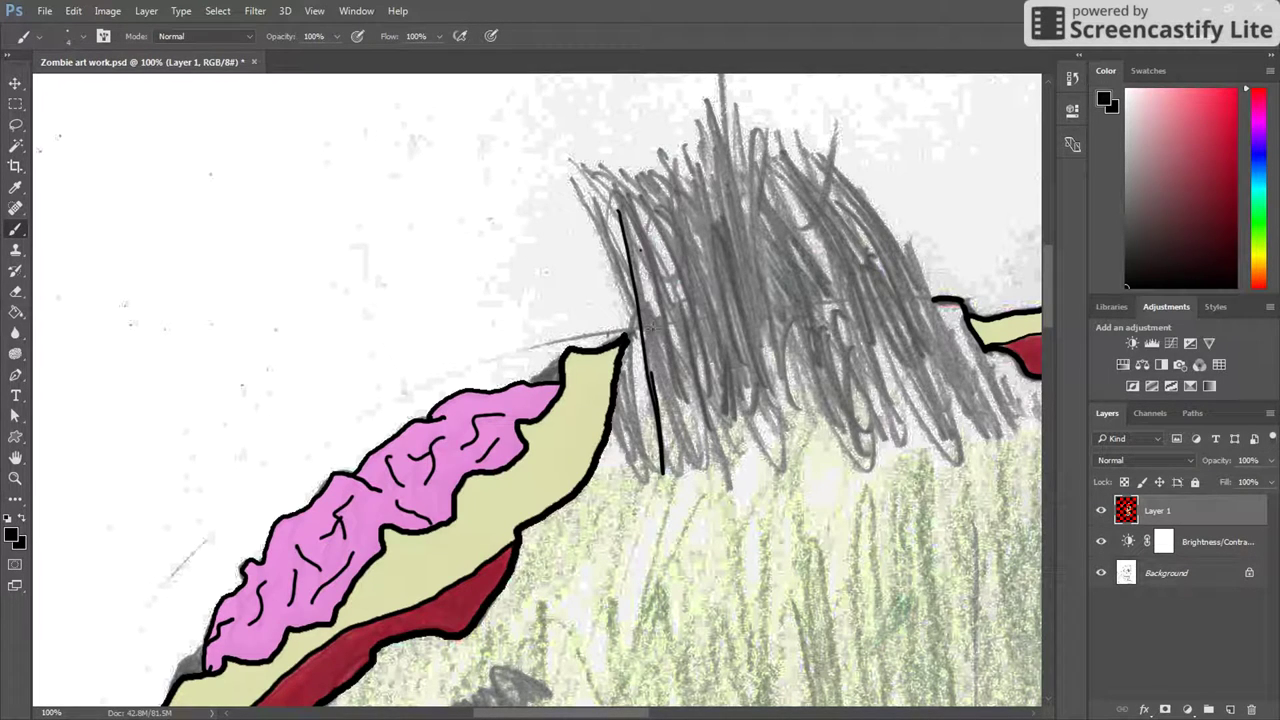
pyautogui.moveTo(651, 326)
pyautogui.mouseDown()
pyautogui.moveTo(692, 425)
pyautogui.moveTo(686, 288)
pyautogui.moveTo(749, 428)
pyautogui.moveTo(707, 195)
pyautogui.moveTo(667, 160)
pyautogui.moveTo(761, 225)
pyautogui.moveTo(787, 188)
pyautogui.moveTo(825, 337)
pyautogui.moveTo(845, 338)
pyautogui.moveTo(864, 268)
pyautogui.moveTo(954, 340)
pyautogui.mouseUp()
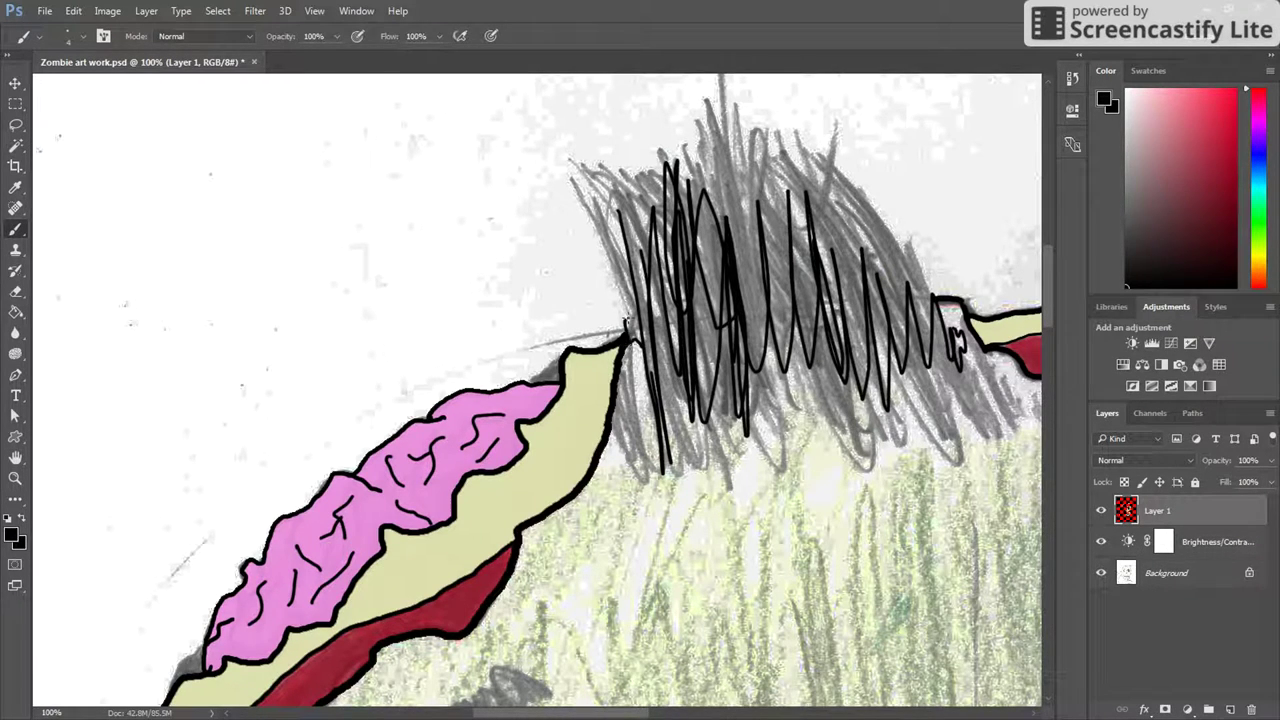
pyautogui.moveTo(625, 322)
pyautogui.mouseDown()
pyautogui.moveTo(618, 266)
pyautogui.moveTo(676, 430)
pyautogui.moveTo(712, 370)
pyautogui.moveTo(745, 380)
pyautogui.moveTo(785, 180)
pyautogui.moveTo(940, 345)
pyautogui.moveTo(966, 410)
pyautogui.moveTo(915, 420)
pyautogui.moveTo(801, 390)
pyautogui.moveTo(706, 400)
pyautogui.moveTo(646, 440)
pyautogui.moveTo(630, 370)
pyautogui.moveTo(676, 282)
pyautogui.moveTo(750, 350)
pyautogui.moveTo(728, 405)
pyautogui.moveTo(824, 440)
pyautogui.moveTo(855, 370)
pyautogui.moveTo(940, 360)
pyautogui.moveTo(765, 160)
pyautogui.moveTo(680, 240)
pyautogui.moveTo(622, 230)
pyautogui.moveTo(690, 120)
pyautogui.moveTo(795, 240)
pyautogui.moveTo(910, 300)
pyautogui.moveTo(775, 150)
pyautogui.moveTo(748, 200)
pyautogui.moveTo(785, 370)
pyautogui.moveTo(838, 300)
pyautogui.moveTo(800, 265)
pyautogui.moveTo(790, 300)
pyautogui.moveTo(815, 328)
pyautogui.mouseUp()
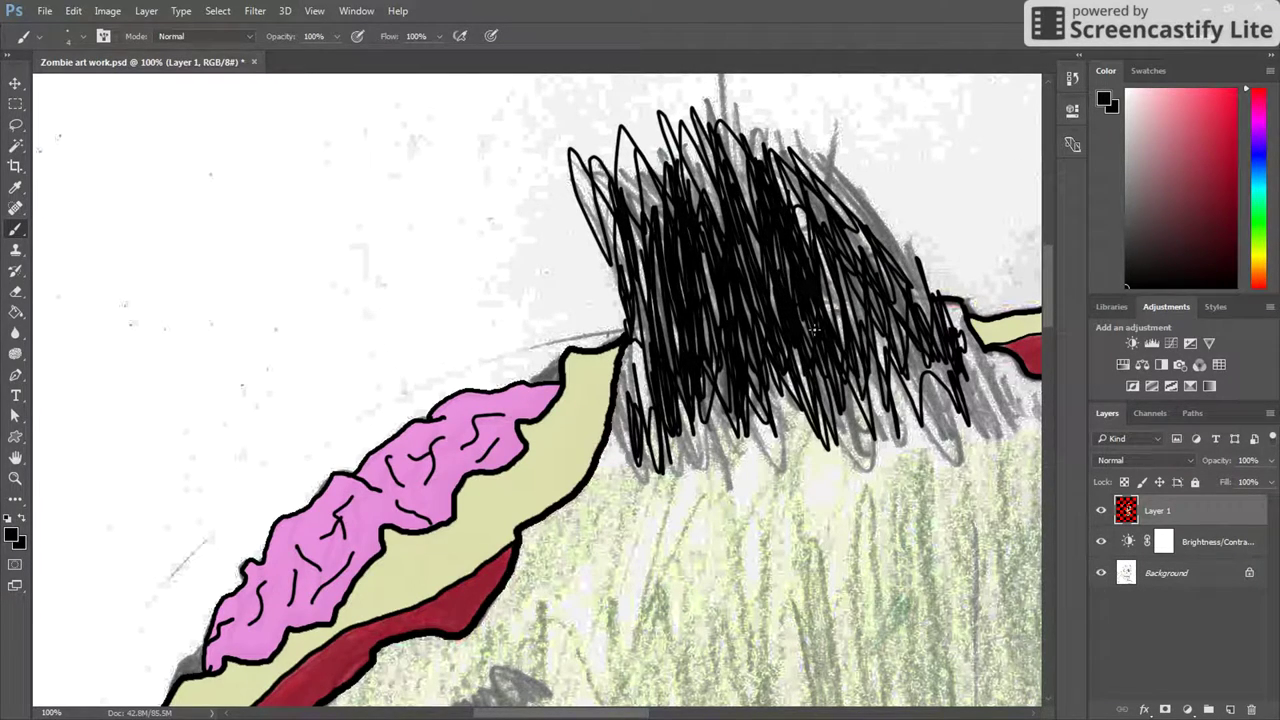
# Create a new empty layer and place it directly below Layer 1.
pyautogui.click(1103, 574)
pyautogui.click(1101, 573)
pyautogui.click(1231, 710)
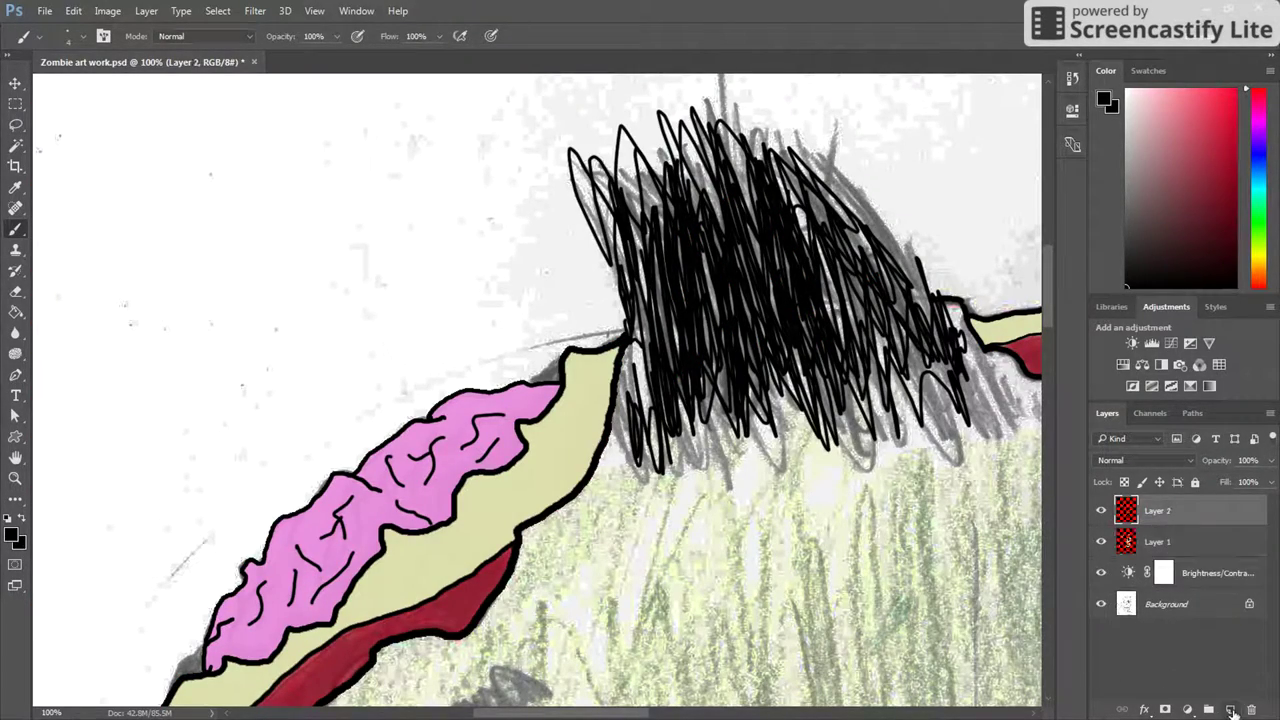
pyautogui.moveTo(1179, 513); pyautogui.dragTo(1158, 558)
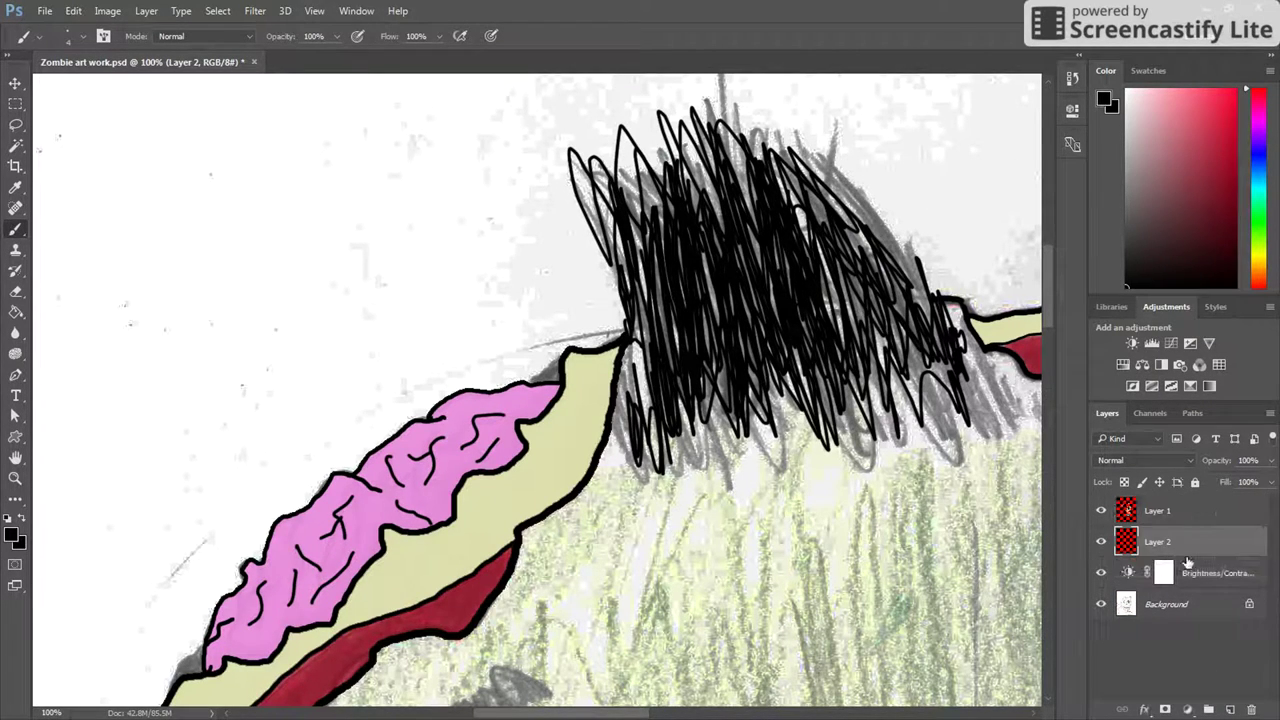
# Hide all layers except Layer 2, fill it with solid white in repeated passes, and show Layer 1 again.
pyautogui.click(1101, 511)
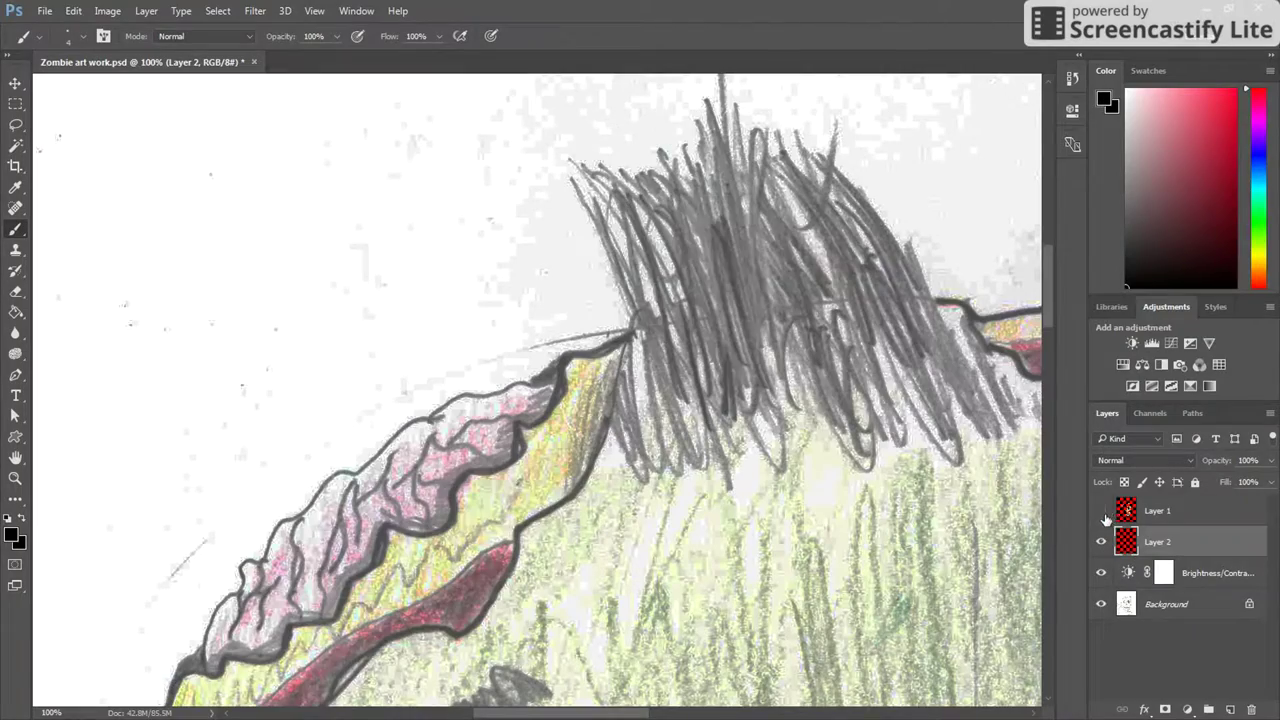
pyautogui.click(1100, 605)
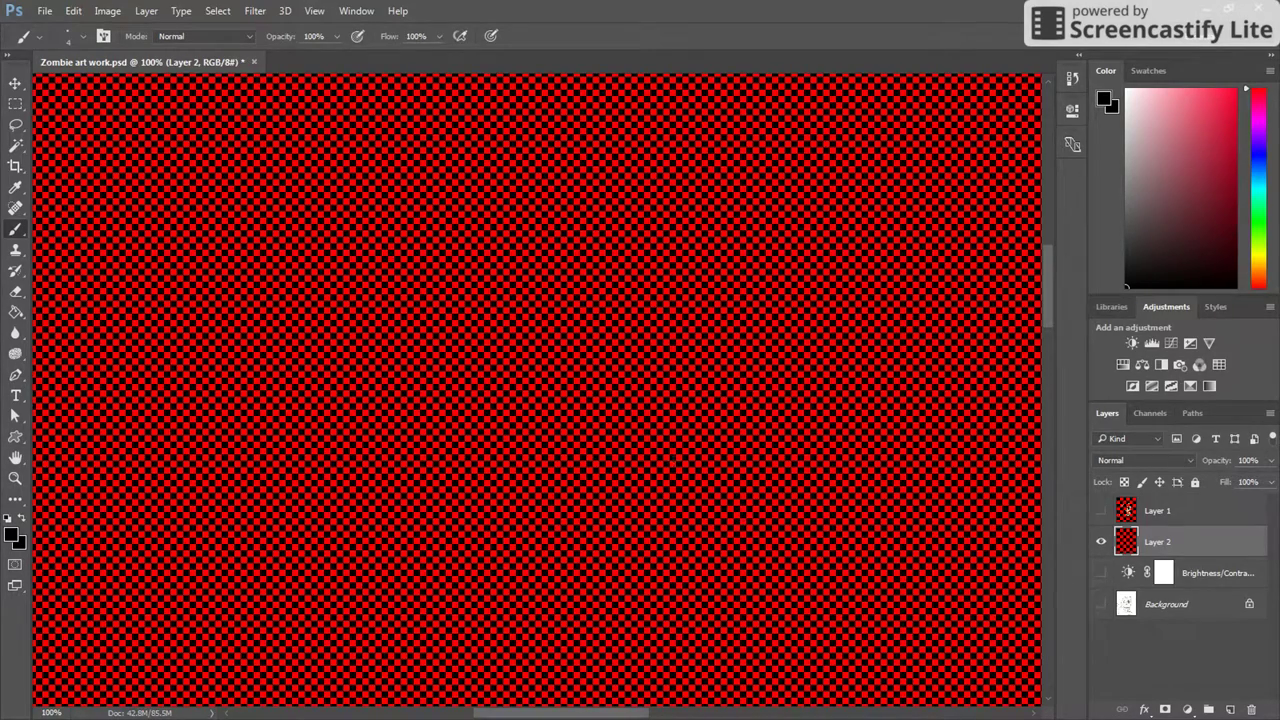
pyautogui.click(15, 314)
pyautogui.press('x')
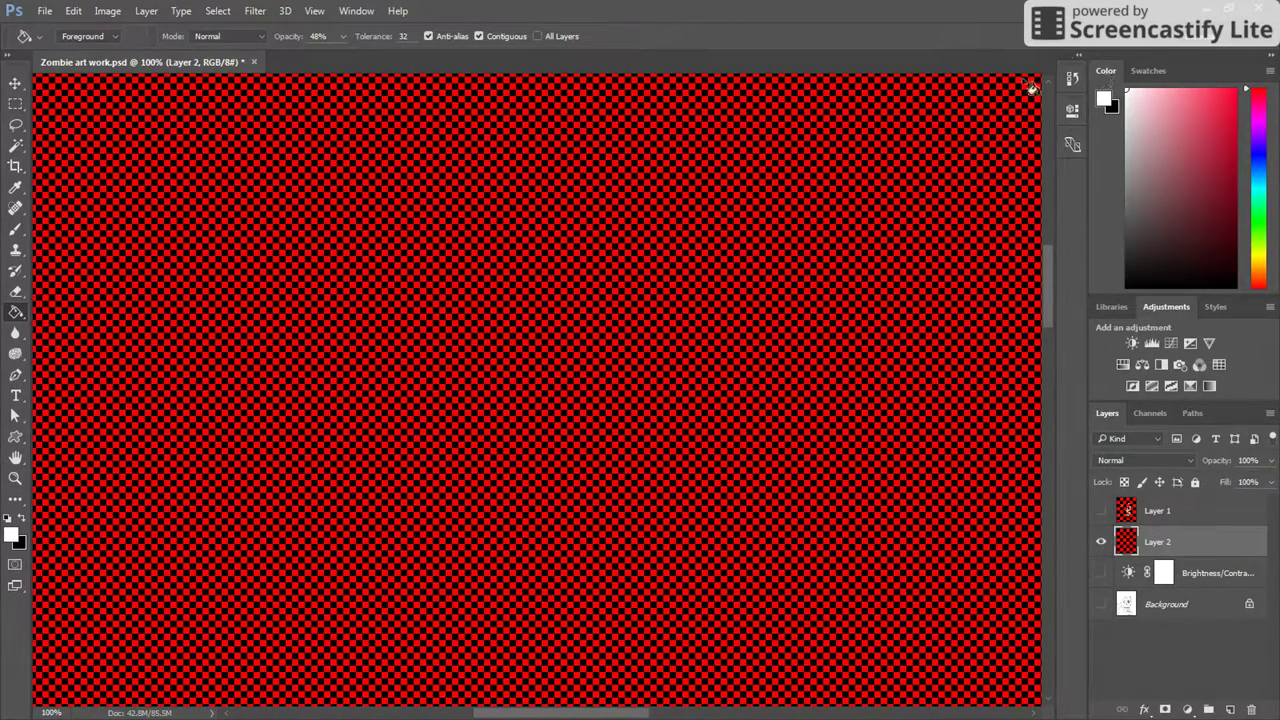
pyautogui.click(810, 210)
pyautogui.click(550, 261)
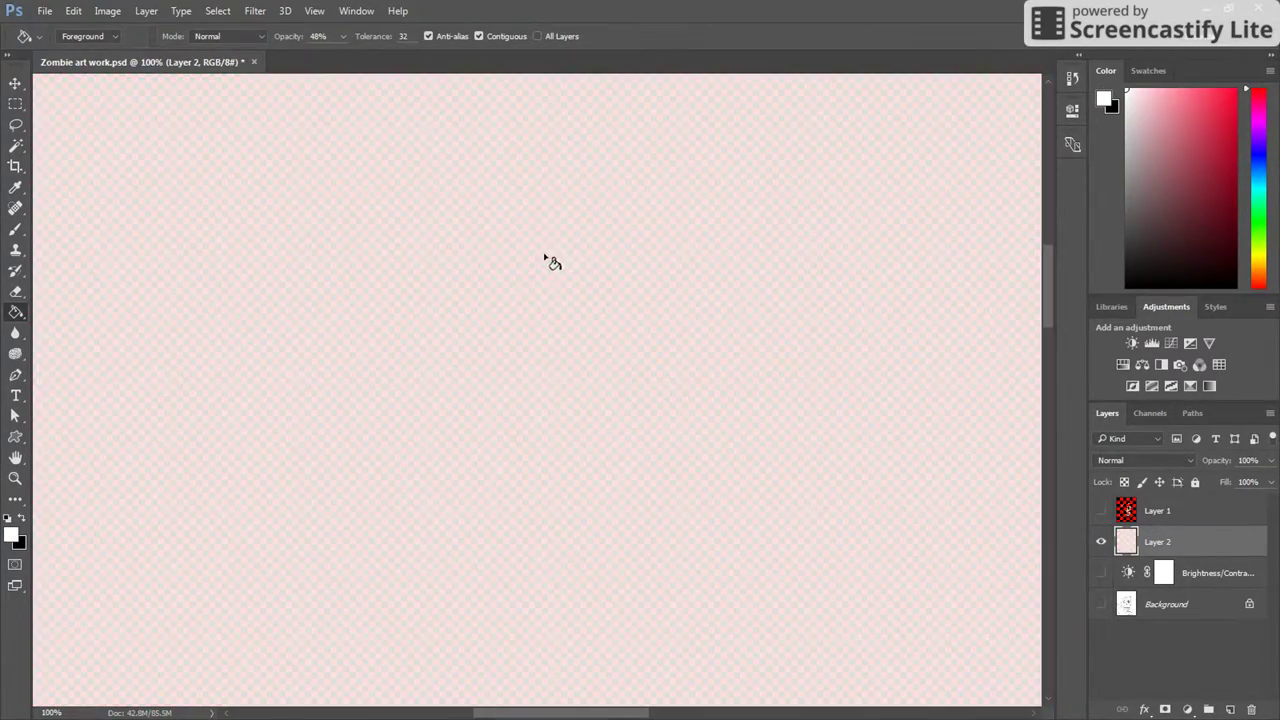
pyautogui.click(551, 256)
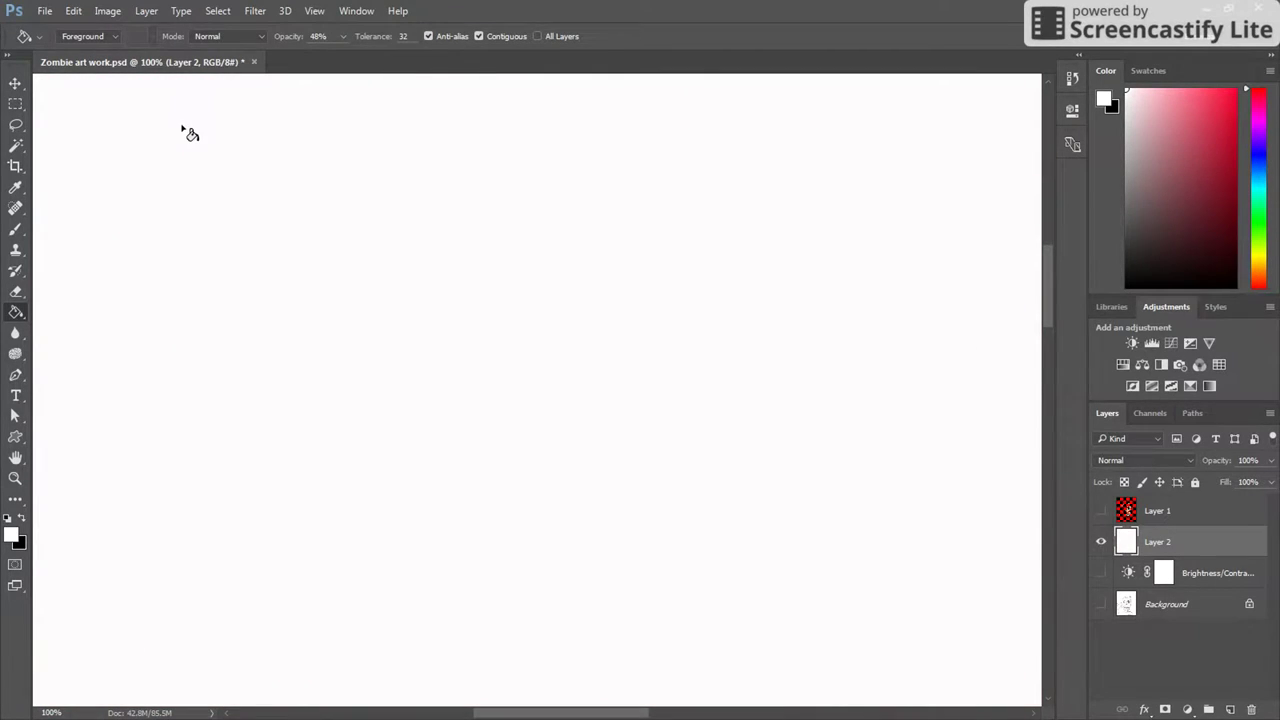
pyautogui.click(1101, 511)
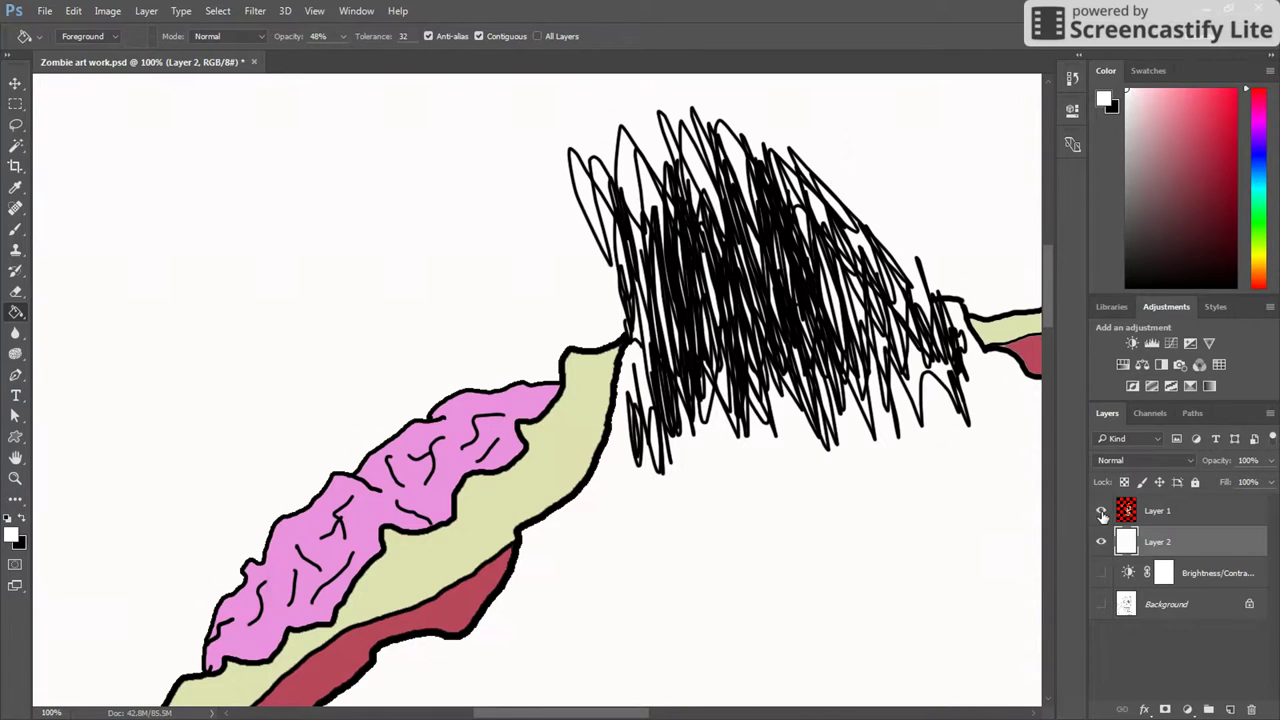
# View the whole inked drawing at print size against the white backdrop to check which parts remain uncoloured.
pyautogui.click(316, 11)
pyautogui.click(344, 218)
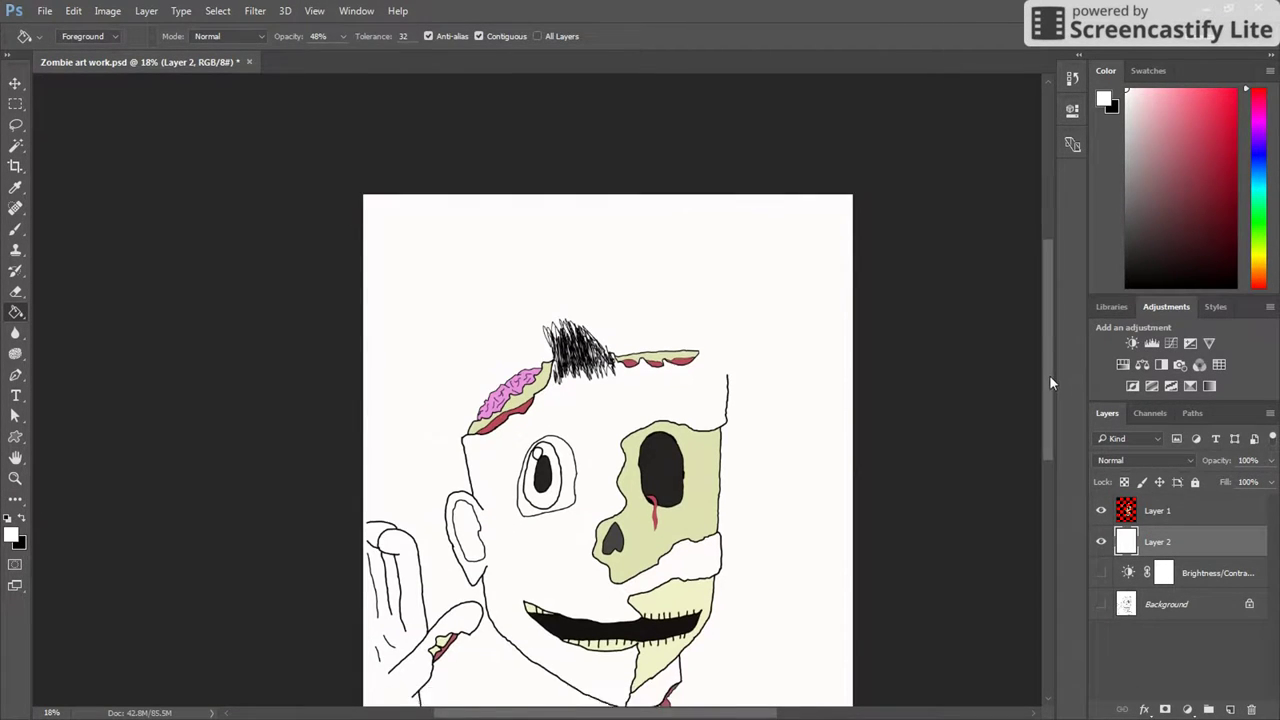
pyautogui.moveTo(1049, 375); pyautogui.dragTo(1045, 430)
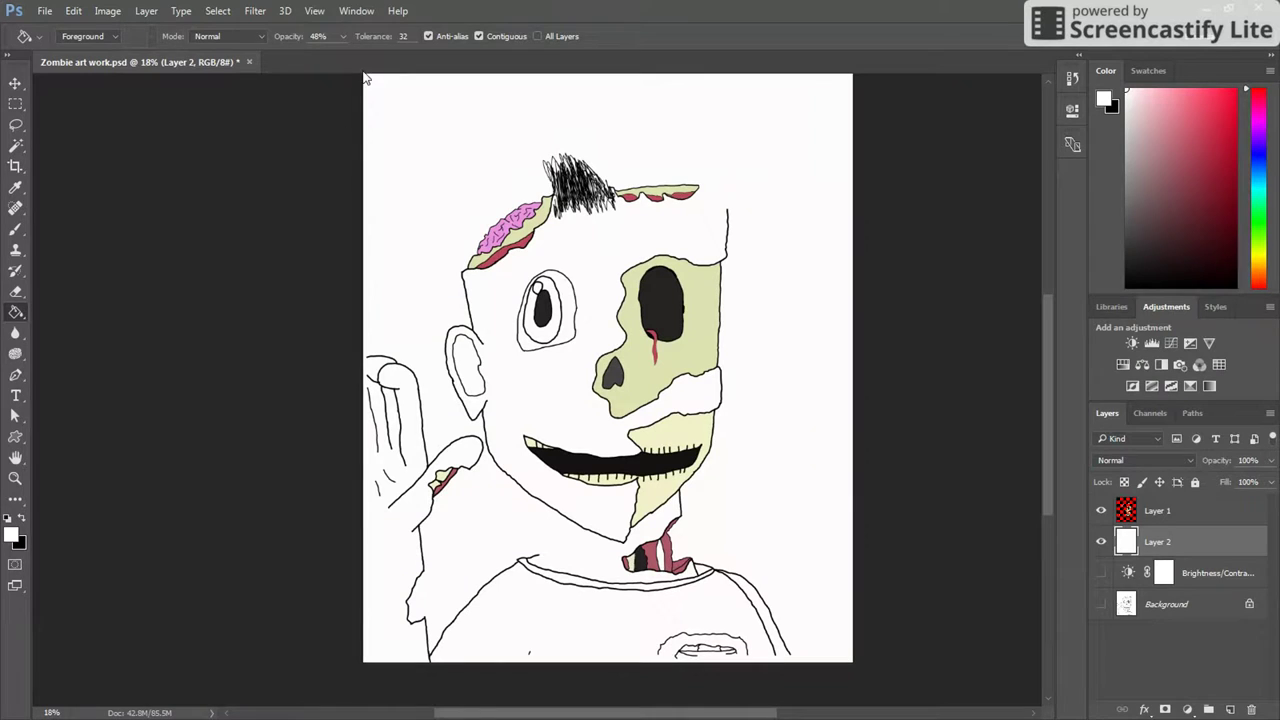
# Return to 100% zoom, show the Background and Brightness/Contrast layers again, and hide the white Layer 2.
pyautogui.click(316, 12)
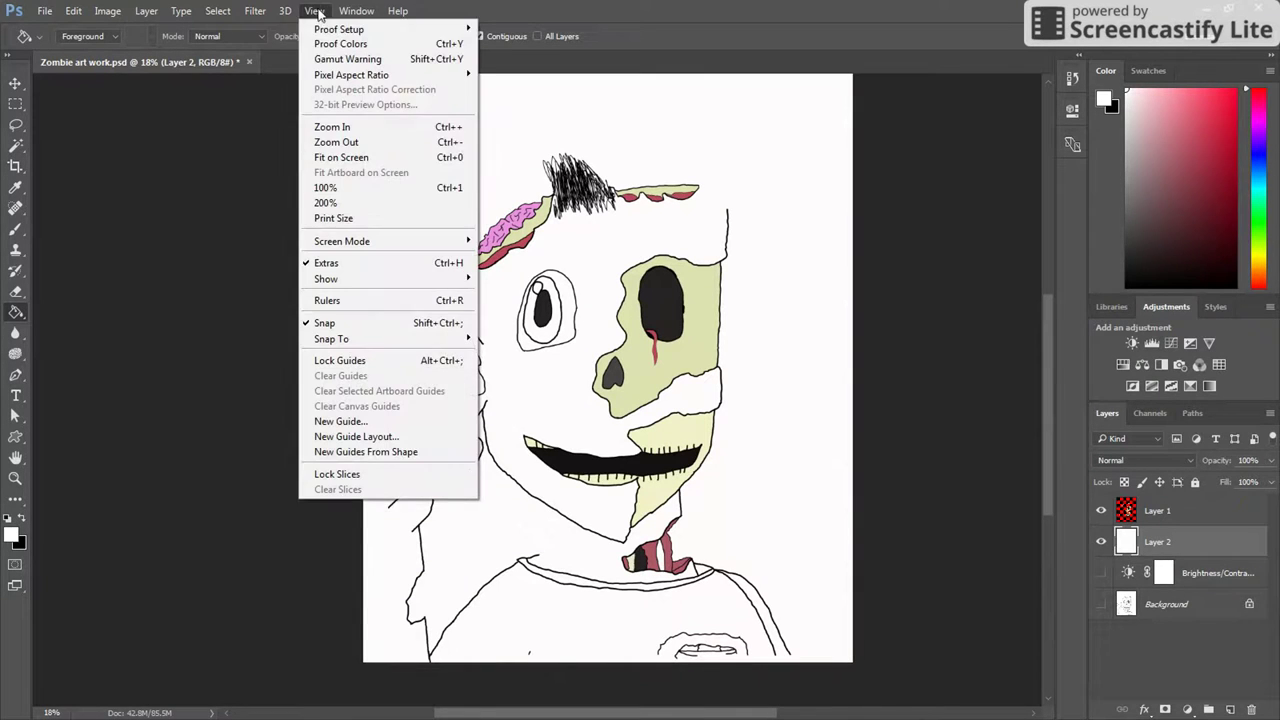
pyautogui.click(351, 189)
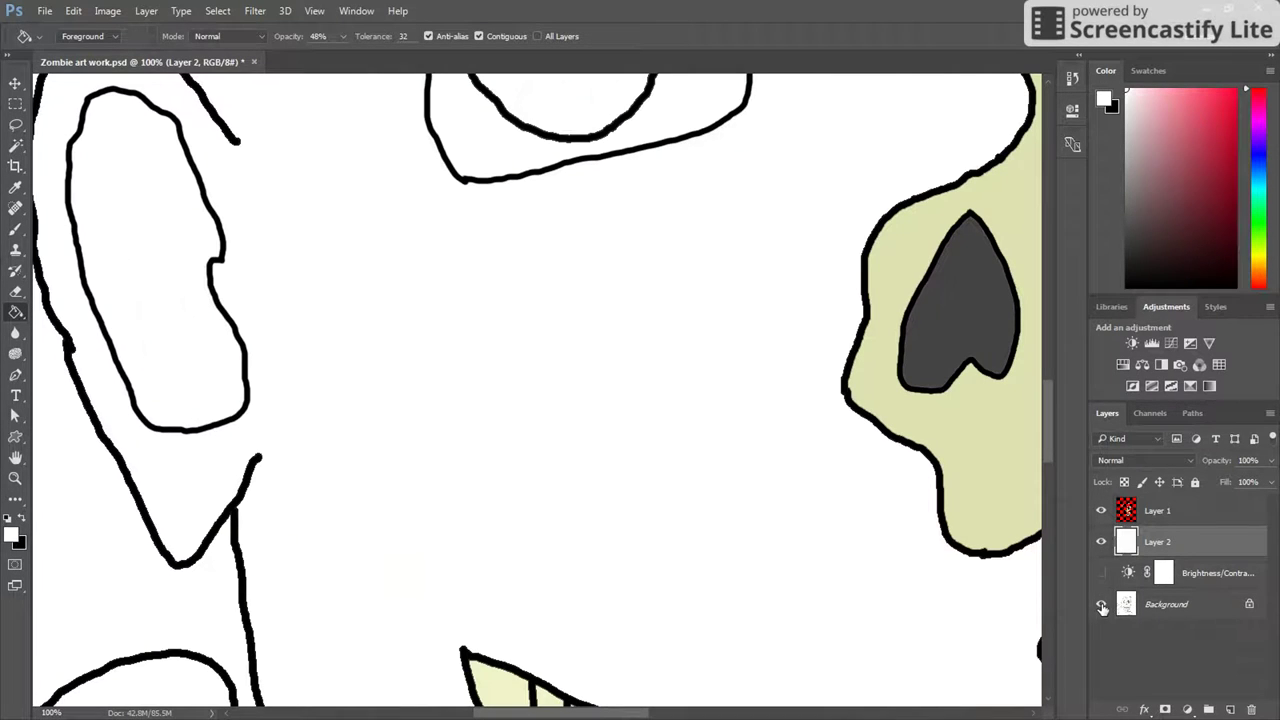
pyautogui.click(1101, 573)
pyautogui.click(1101, 541)
# Ink the neck's pencilled side edge on Layer 1 with a thin black brush from the jaw down into the shirt collar.
pyautogui.moveTo(1049, 425); pyautogui.dragTo(1046, 524)
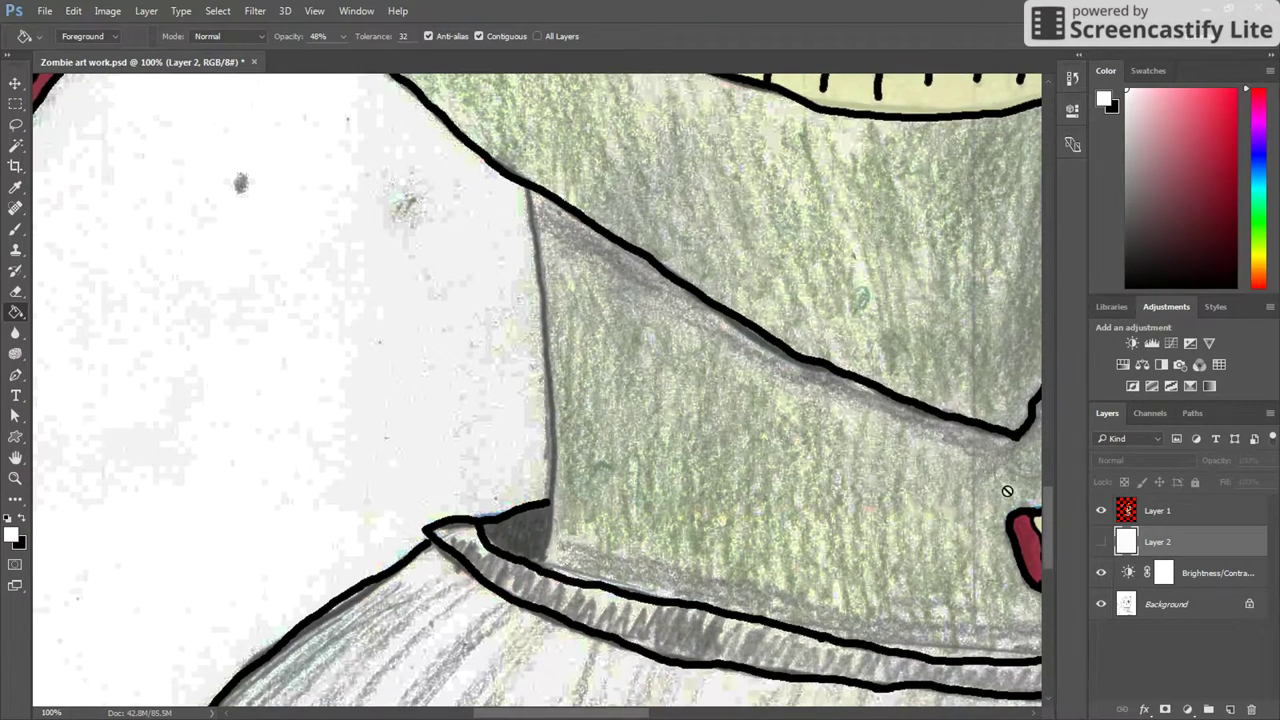
pyautogui.click(15, 228)
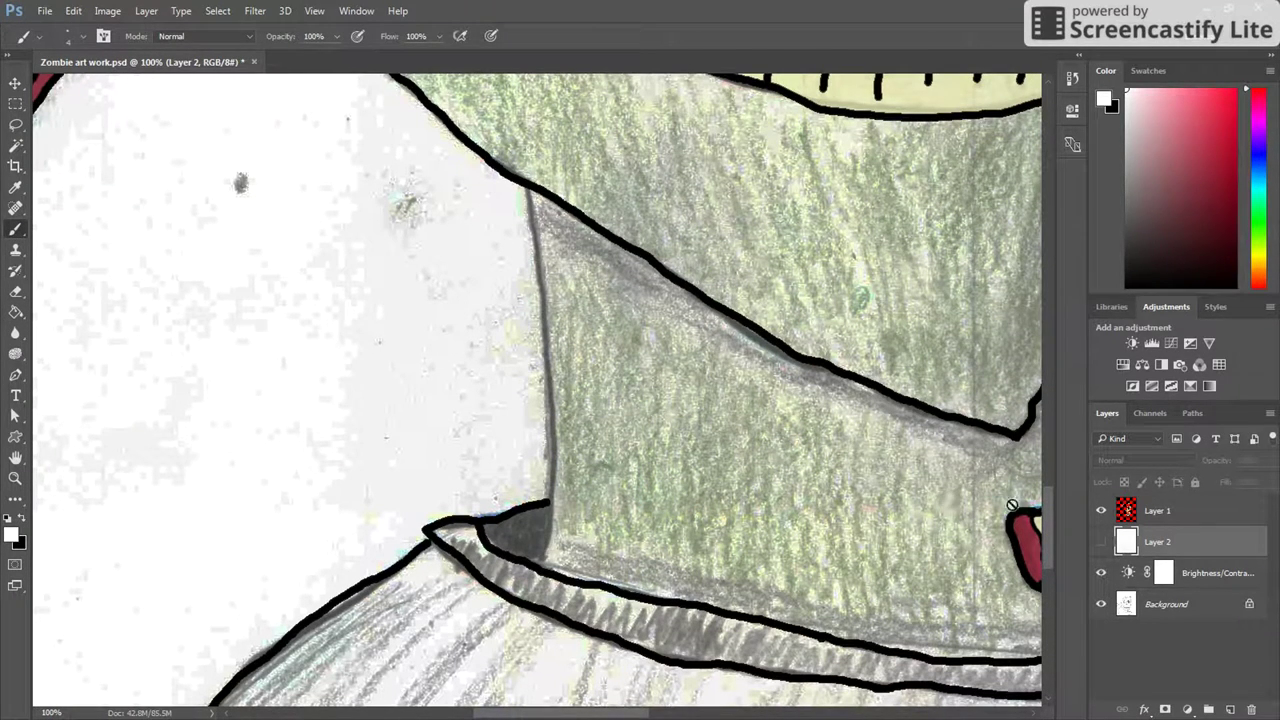
pyautogui.click(1158, 512)
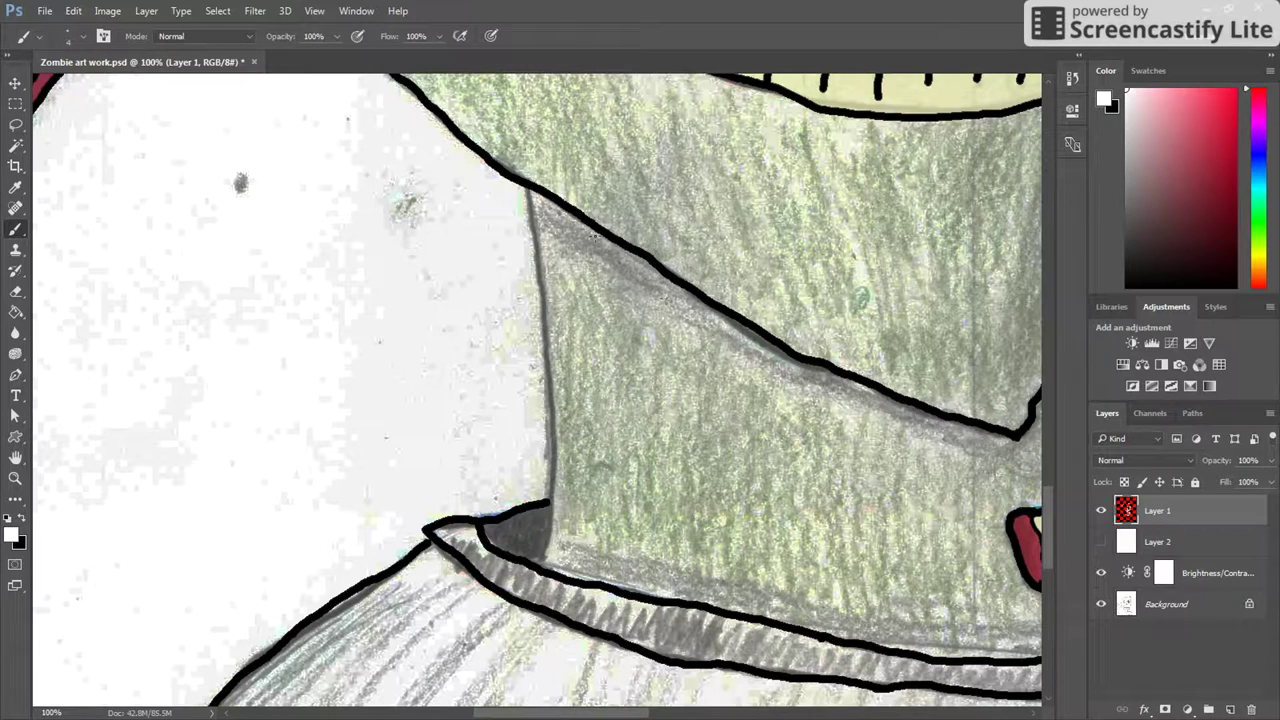
pyautogui.moveTo(527, 220)
pyautogui.mouseDown()
pyautogui.moveTo(527, 233)
pyautogui.moveTo(553, 220)
pyautogui.mouseUp()
pyautogui.press('x')
pyautogui.moveTo(533, 242); pyautogui.dragTo(548, 503)
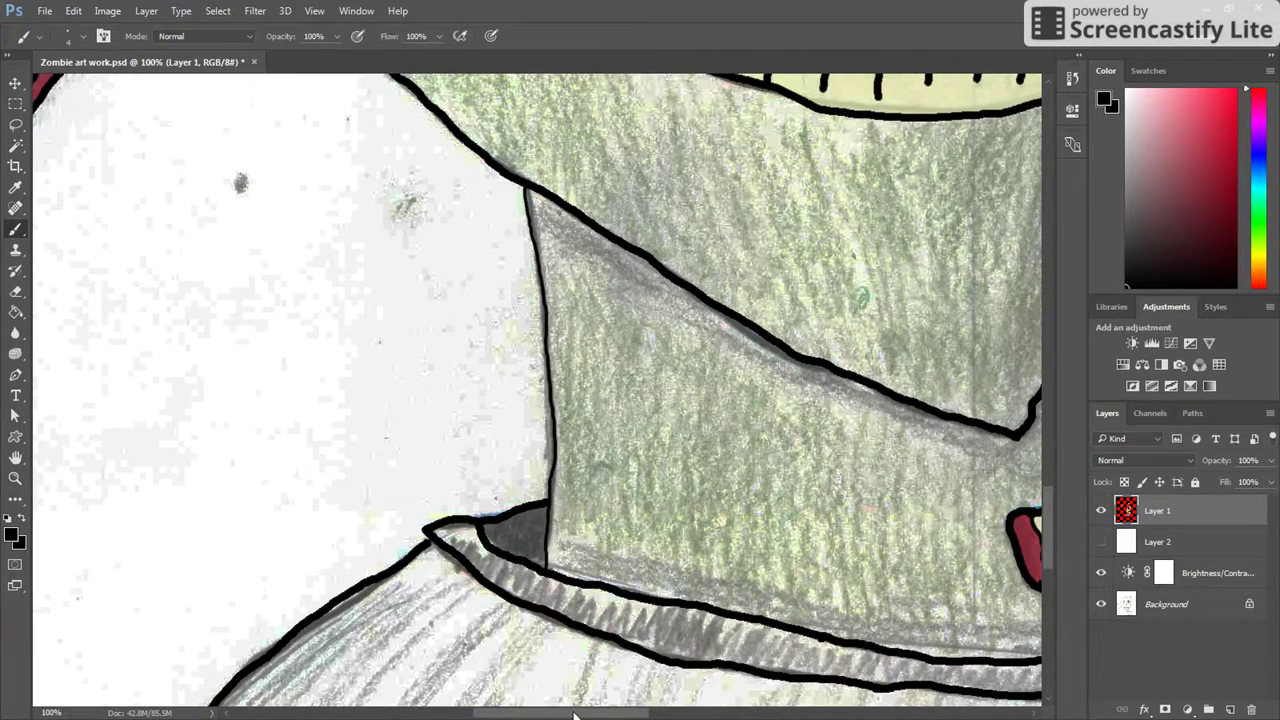
pyautogui.moveTo(575, 715); pyautogui.dragTo(675, 715)
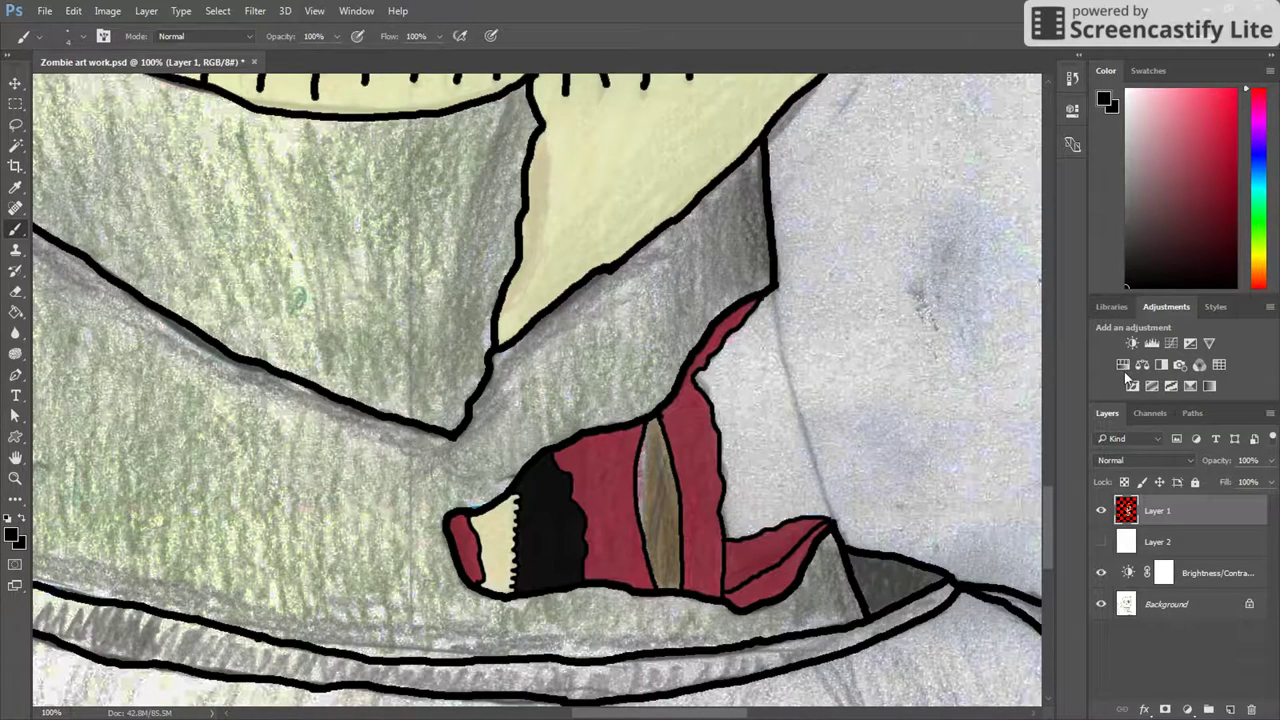
# Fill the narrow grey-brown oval strip inside the red wound at the collar with bright orange on Layer 1.
pyautogui.click(1260, 273)
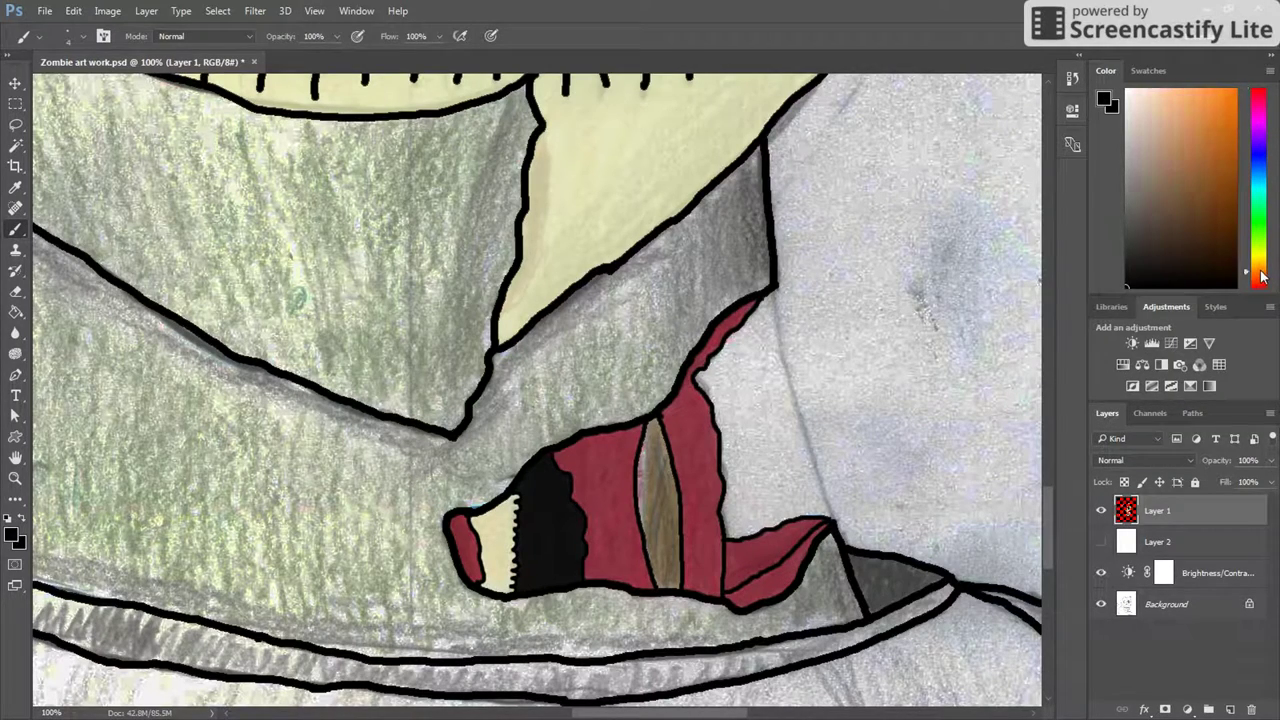
pyautogui.click(1235, 233)
pyautogui.moveTo(1235, 233); pyautogui.dragTo(1236, 90)
pyautogui.press('g')
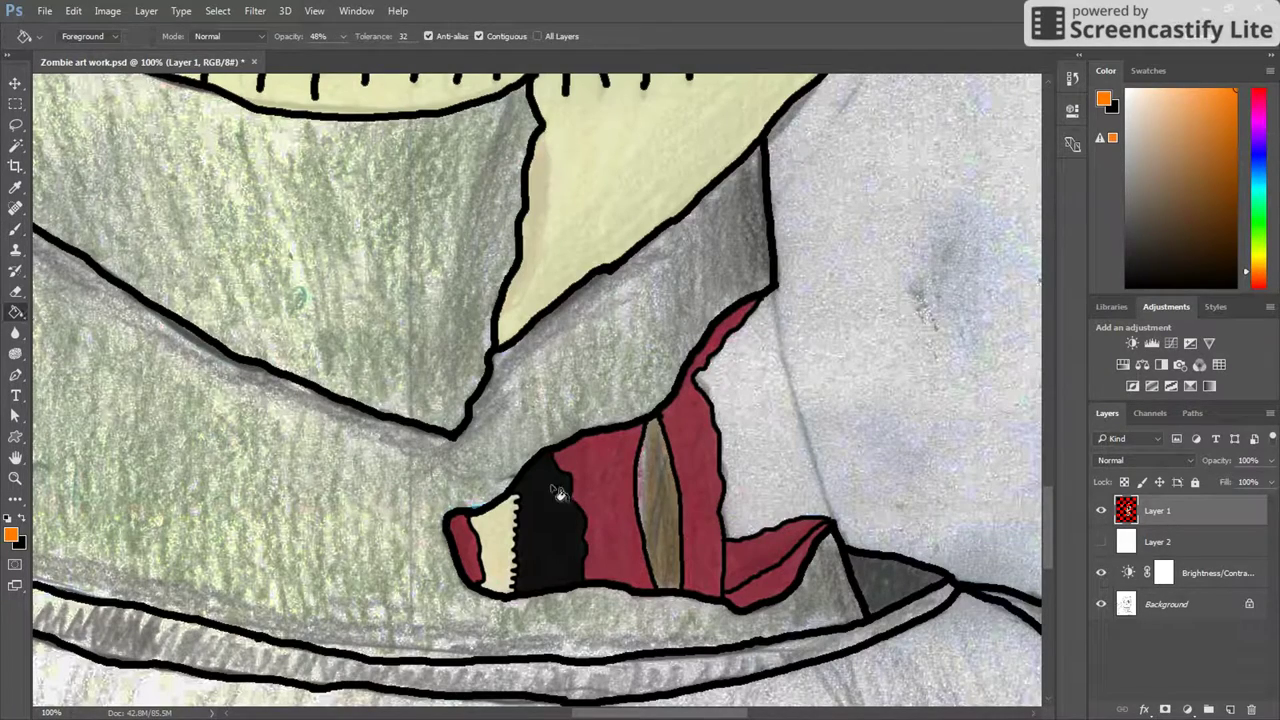
pyautogui.click(660, 519)
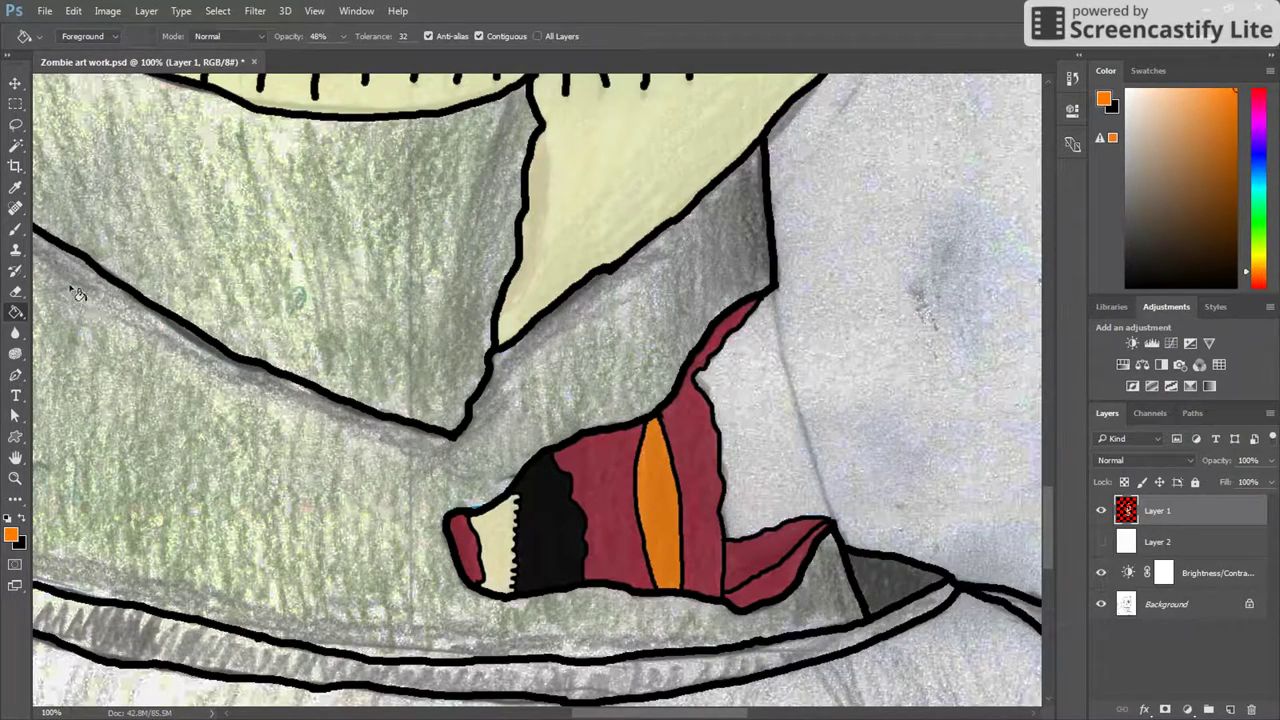
# Reset the foreground colour to black and darken the upper half of the small red flap beside the wound with a 48% opacity fill.
pyautogui.click(15, 83)
pyautogui.click(15, 228)
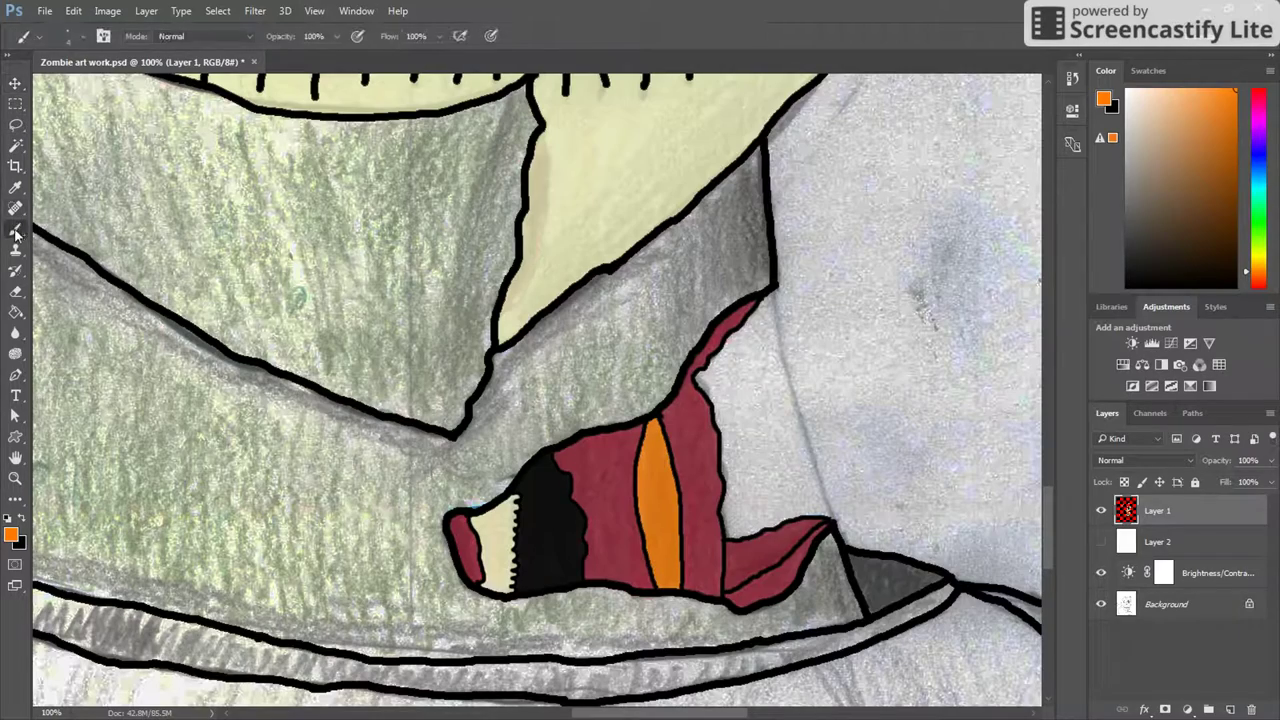
pyautogui.press('d')
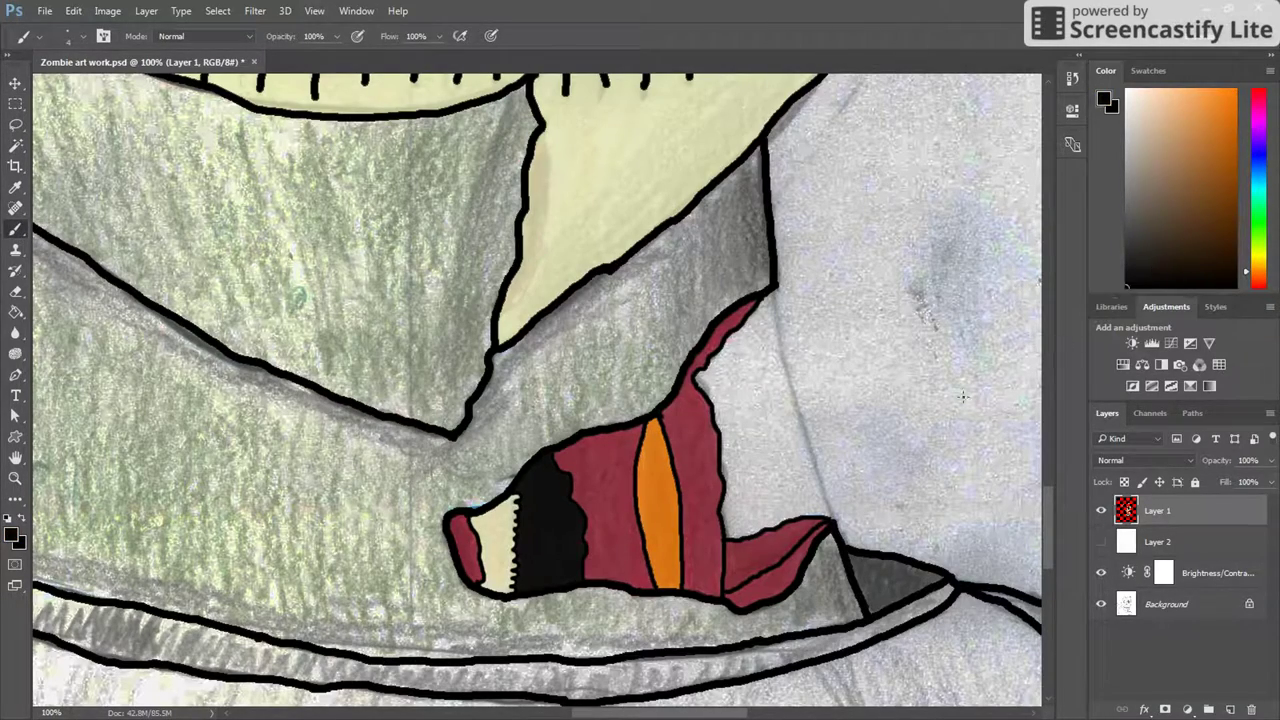
pyautogui.scroll(-3, 1043, 552)
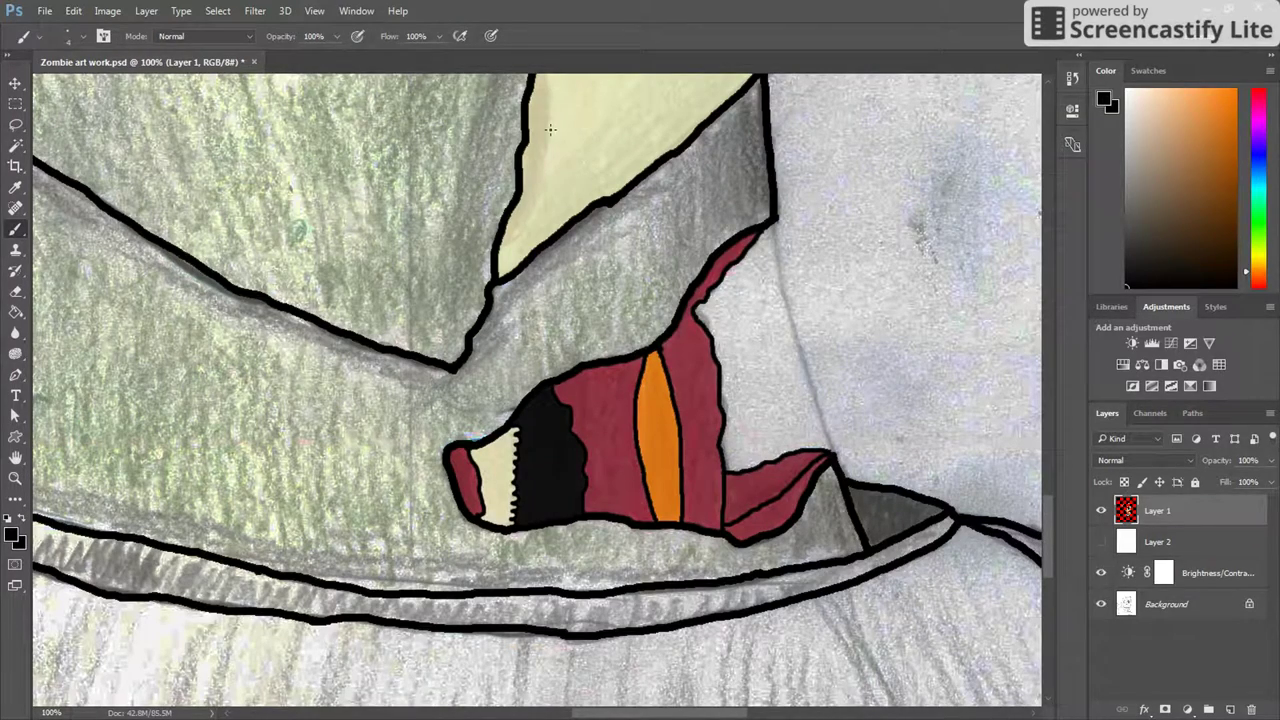
pyautogui.click(15, 312)
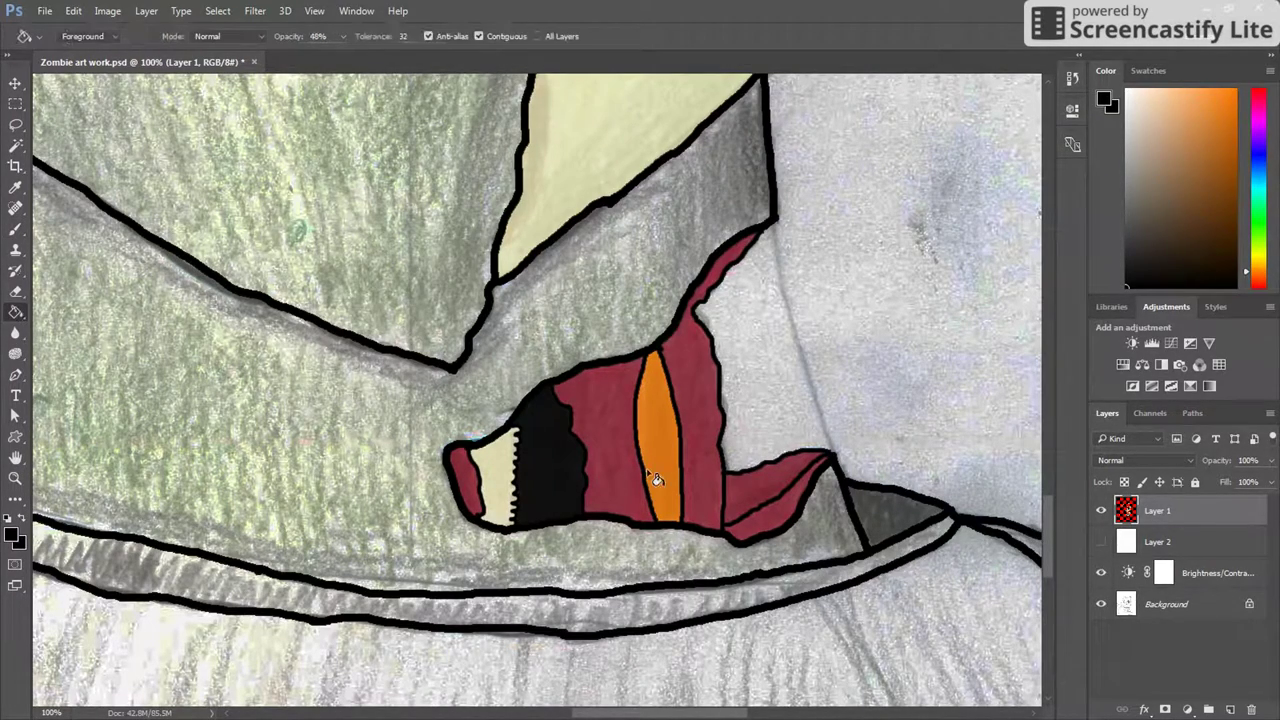
pyautogui.click(745, 477)
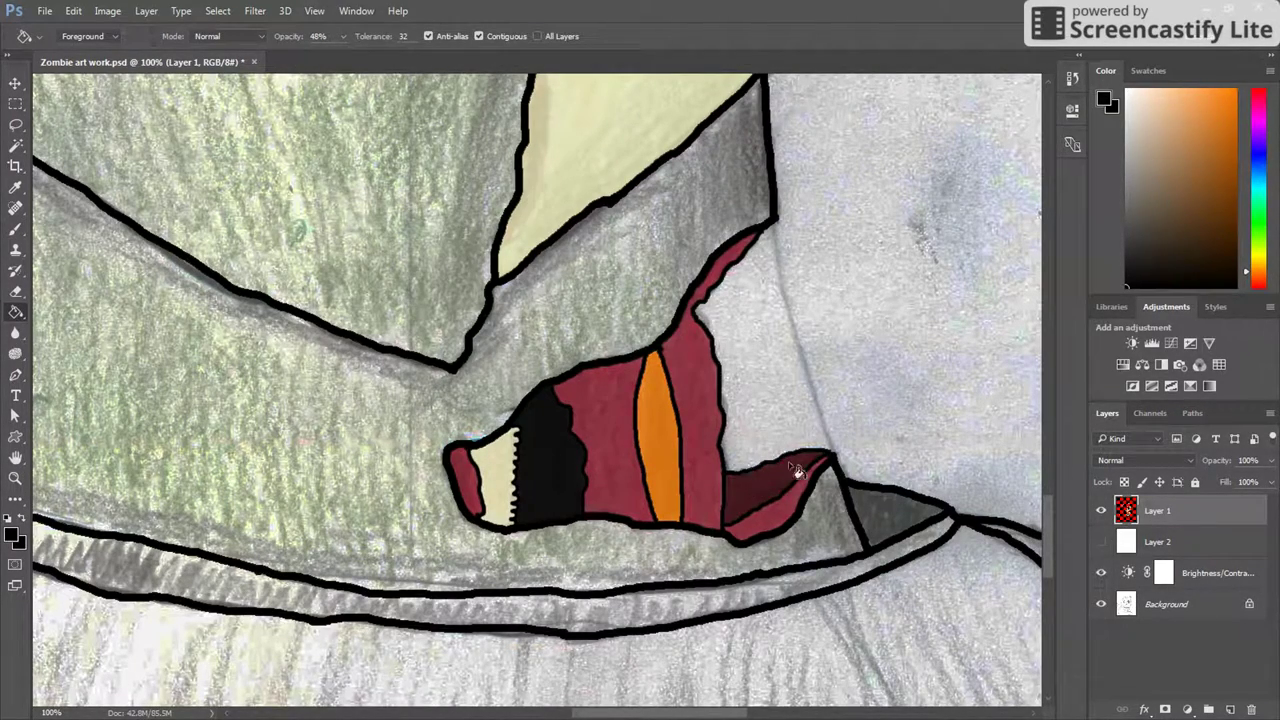
# Try to shade the blood drip's upper end inside the eye socket by drawing a 1 px black dividing line and filling above it.
pyautogui.moveTo(1049, 547); pyautogui.dragTo(1046, 394)
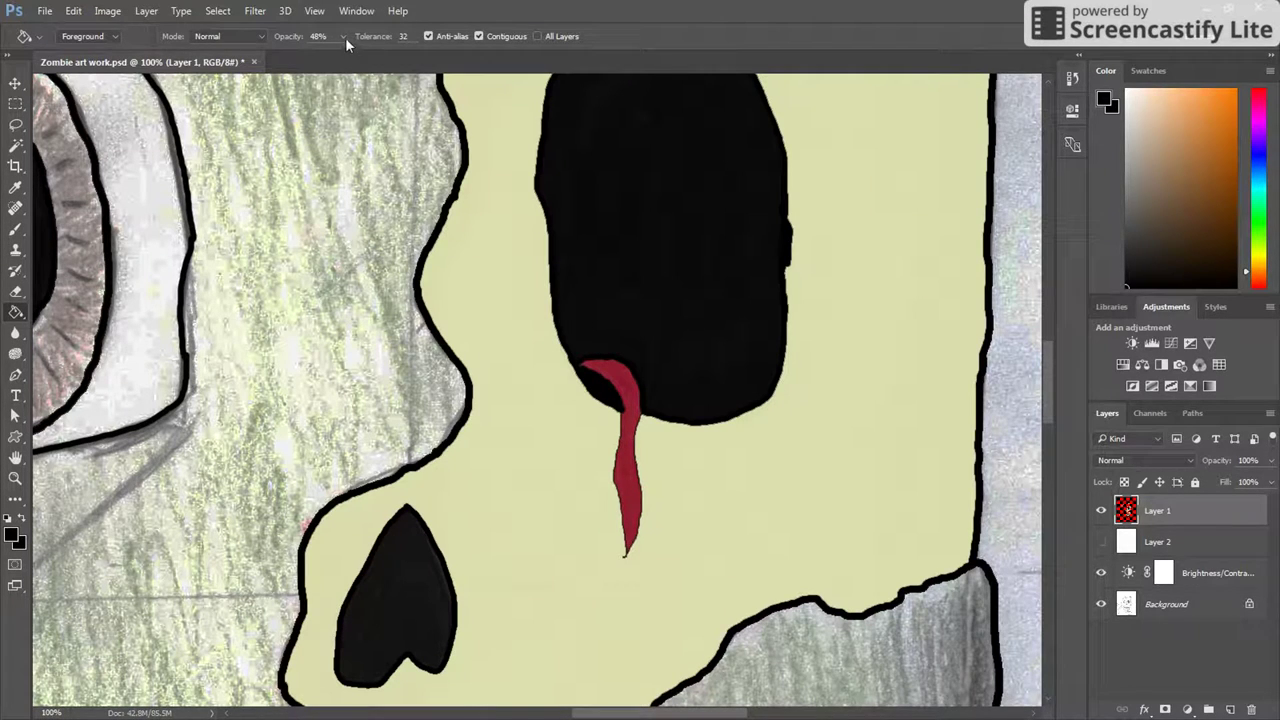
pyautogui.click(15, 228)
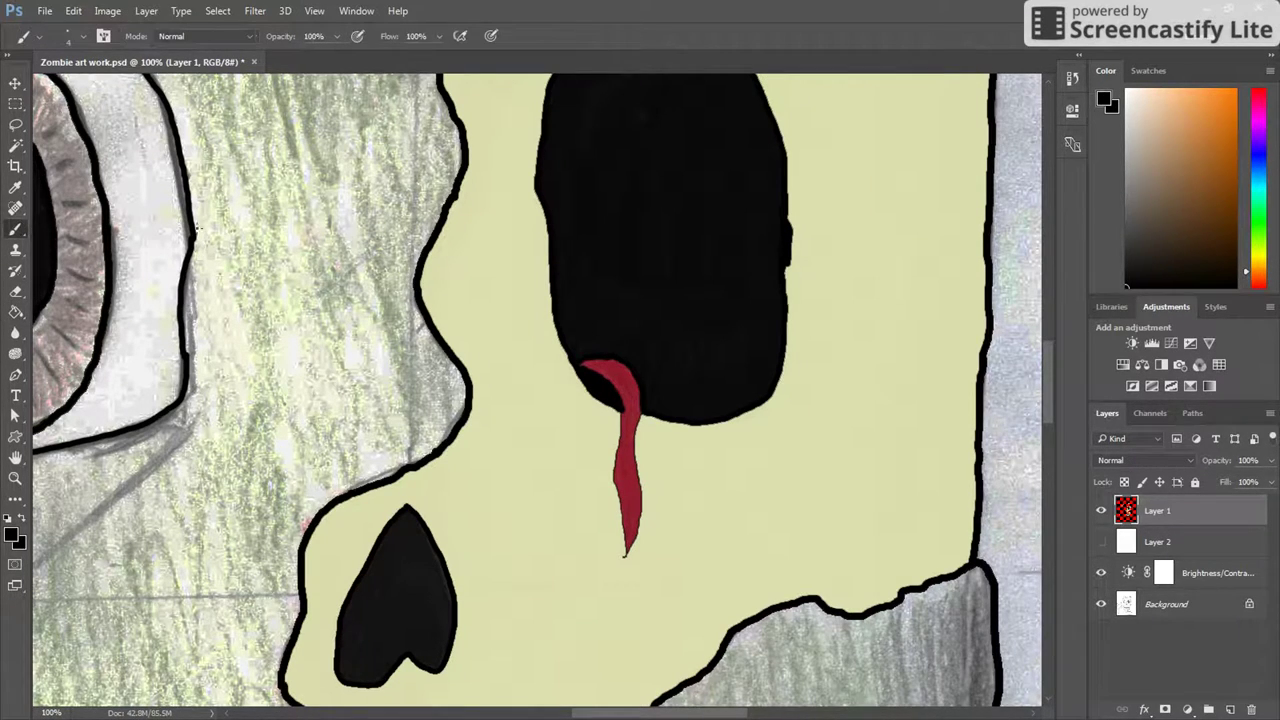
pyautogui.click(83, 37)
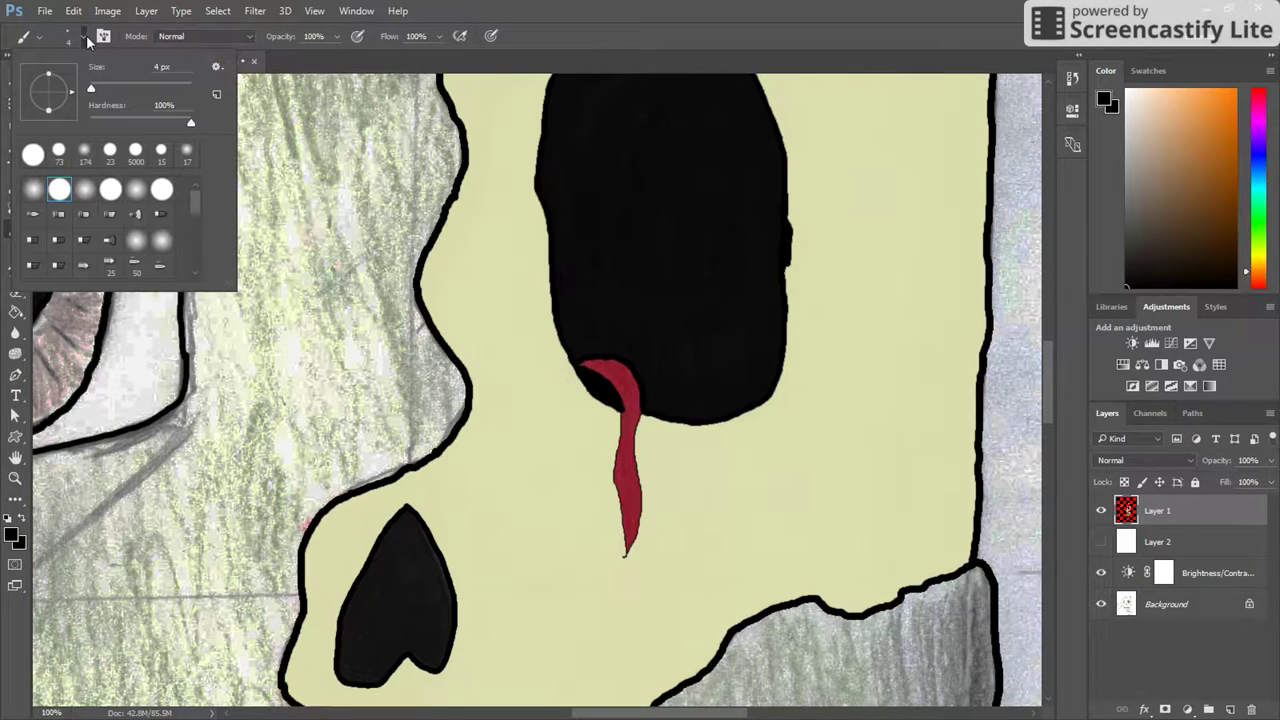
pyautogui.moveTo(94, 90); pyautogui.dragTo(88, 90)
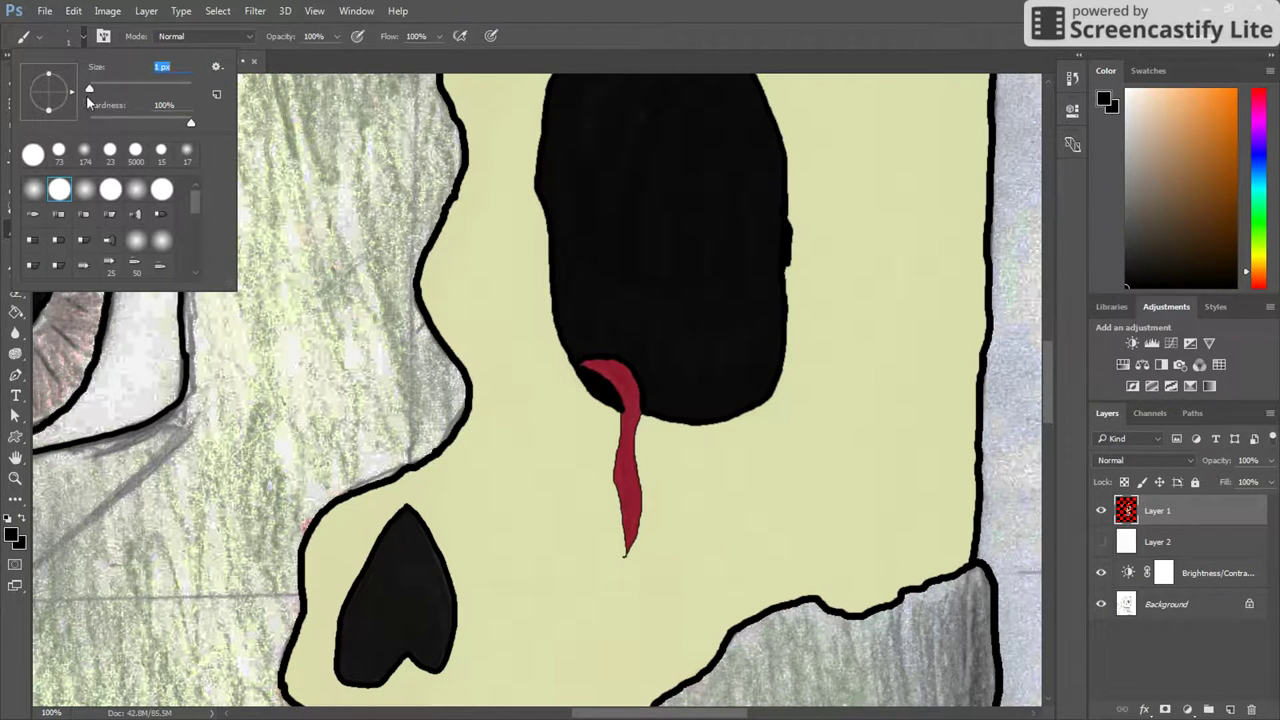
pyautogui.click(620, 407)
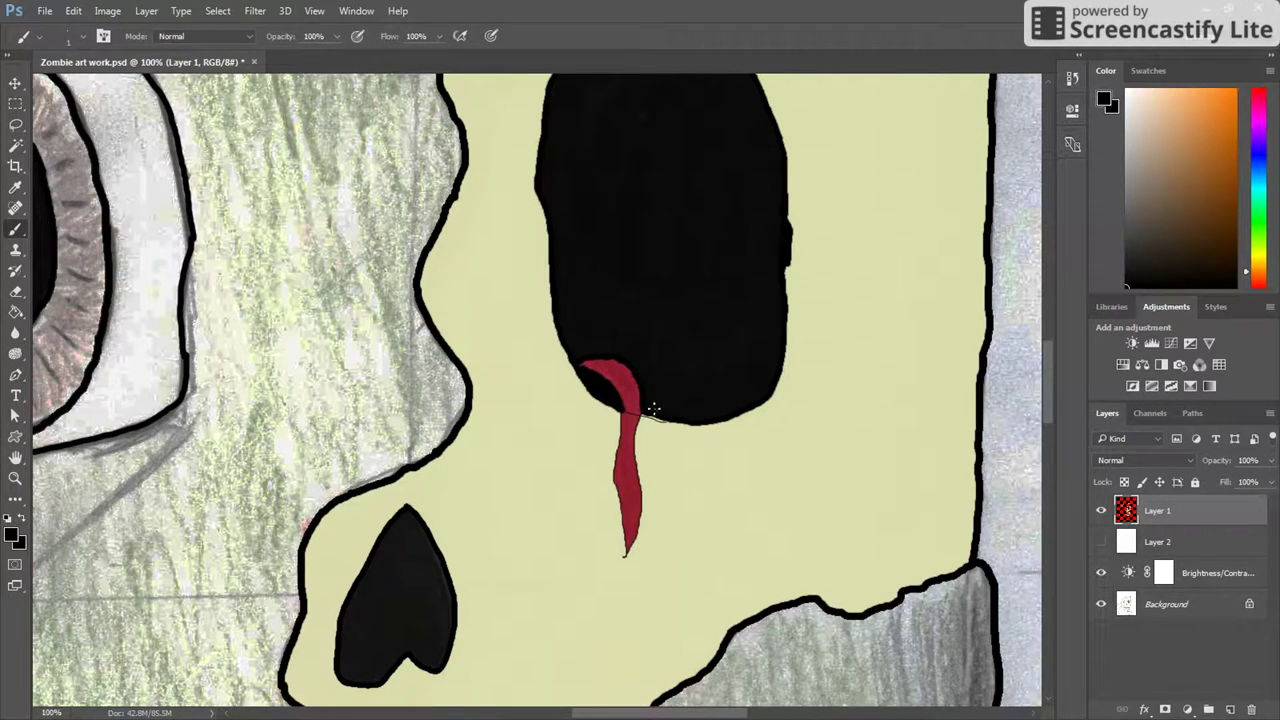
pyautogui.moveTo(653, 410); pyautogui.dragTo(648, 406)
pyautogui.click(15, 311)
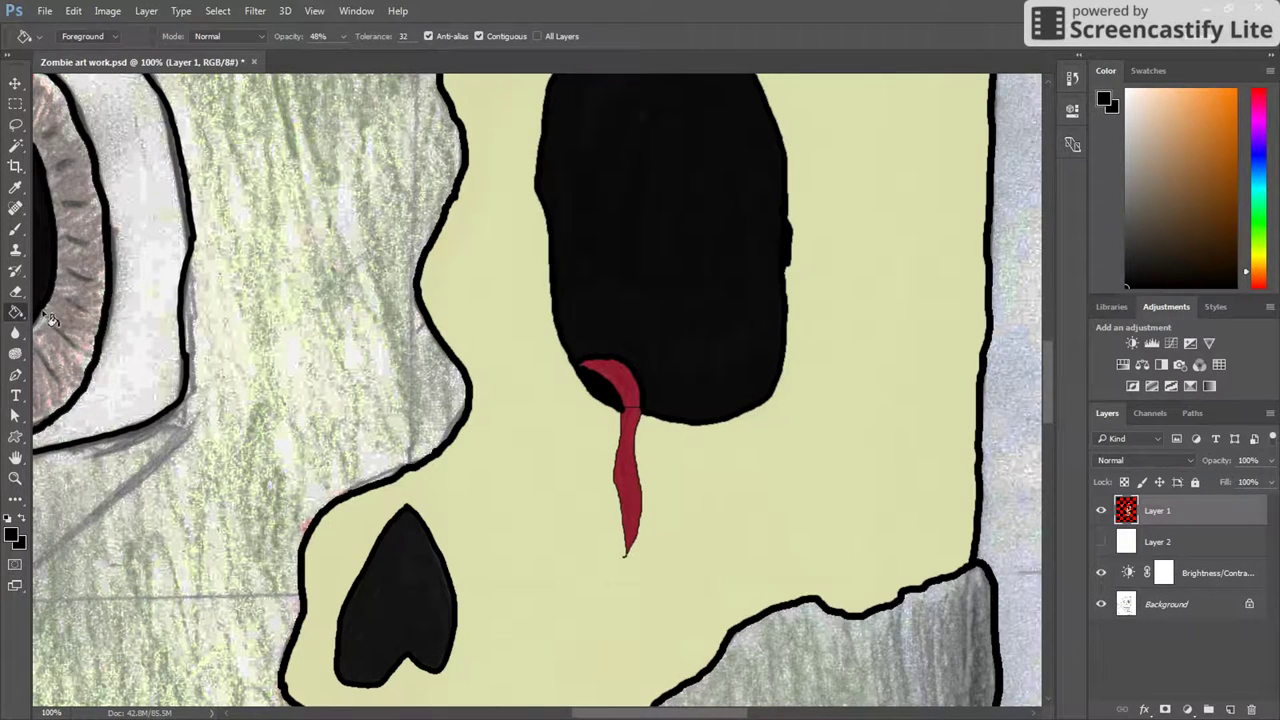
pyautogui.click(628, 385)
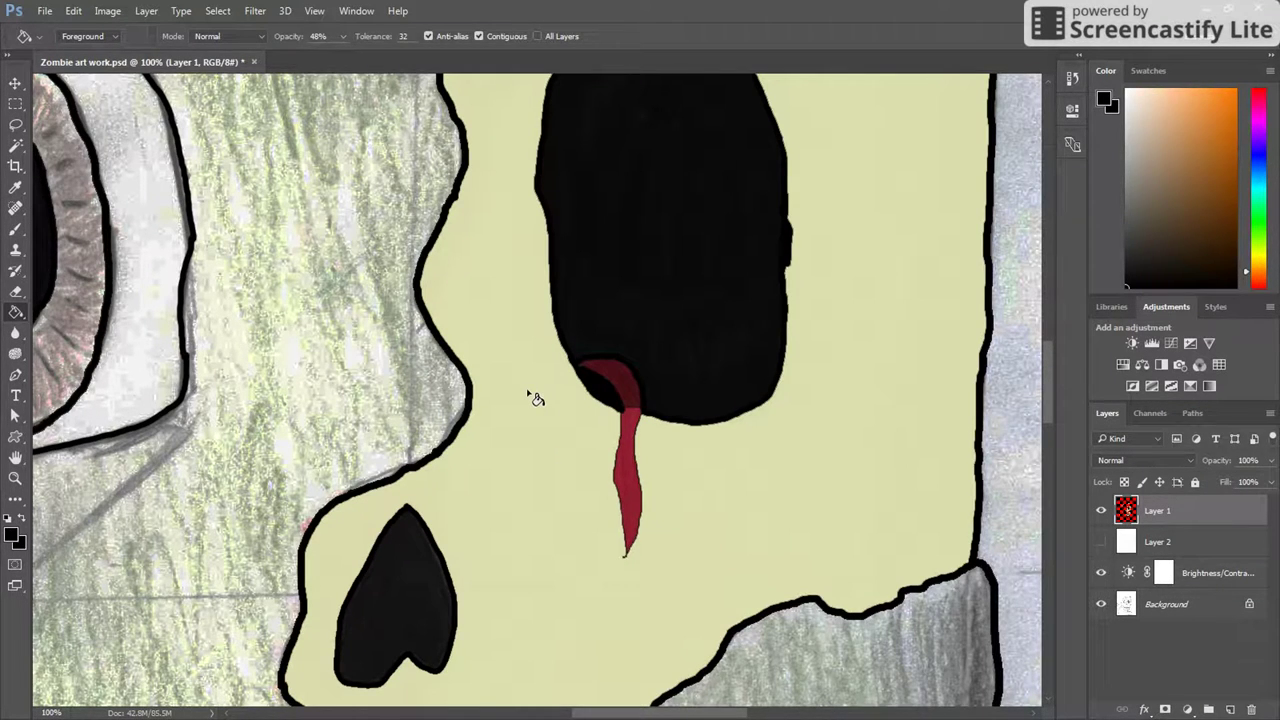
pyautogui.hotkey('ctrl', 'z')
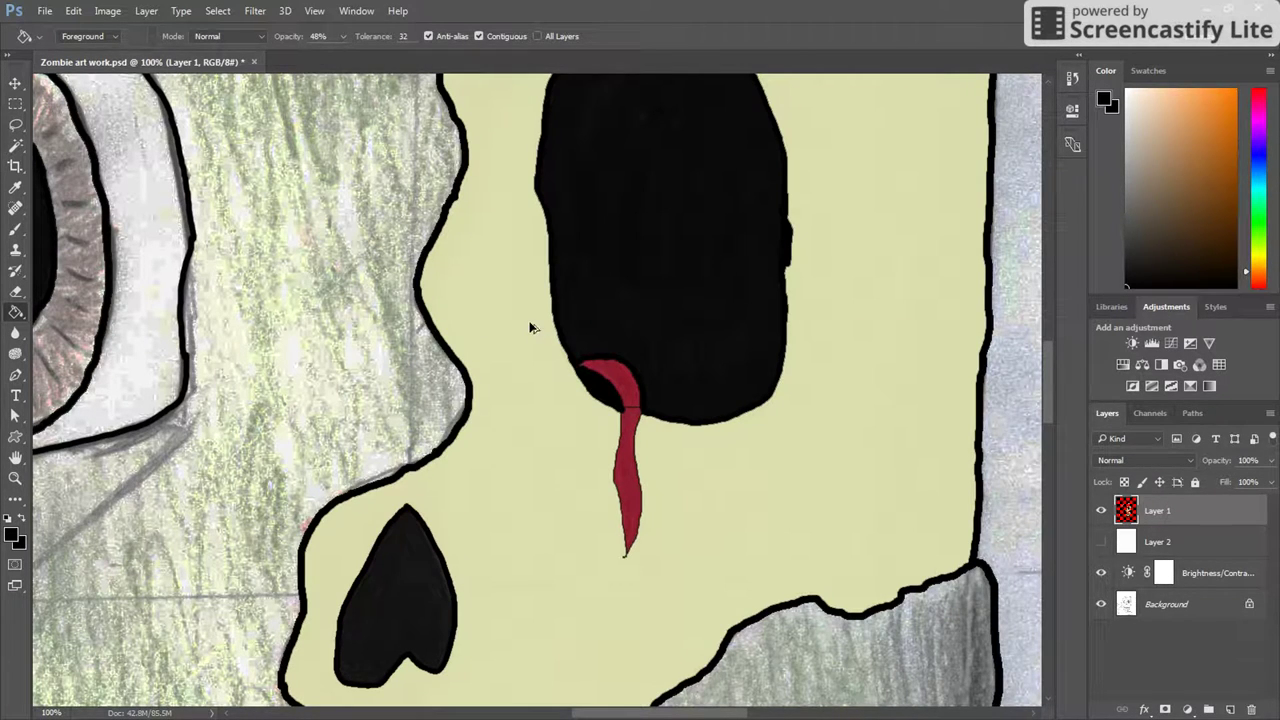
# Switch back to the black brush and set its opacity to 47%.
pyautogui.press('b')
pyautogui.click(337, 37)
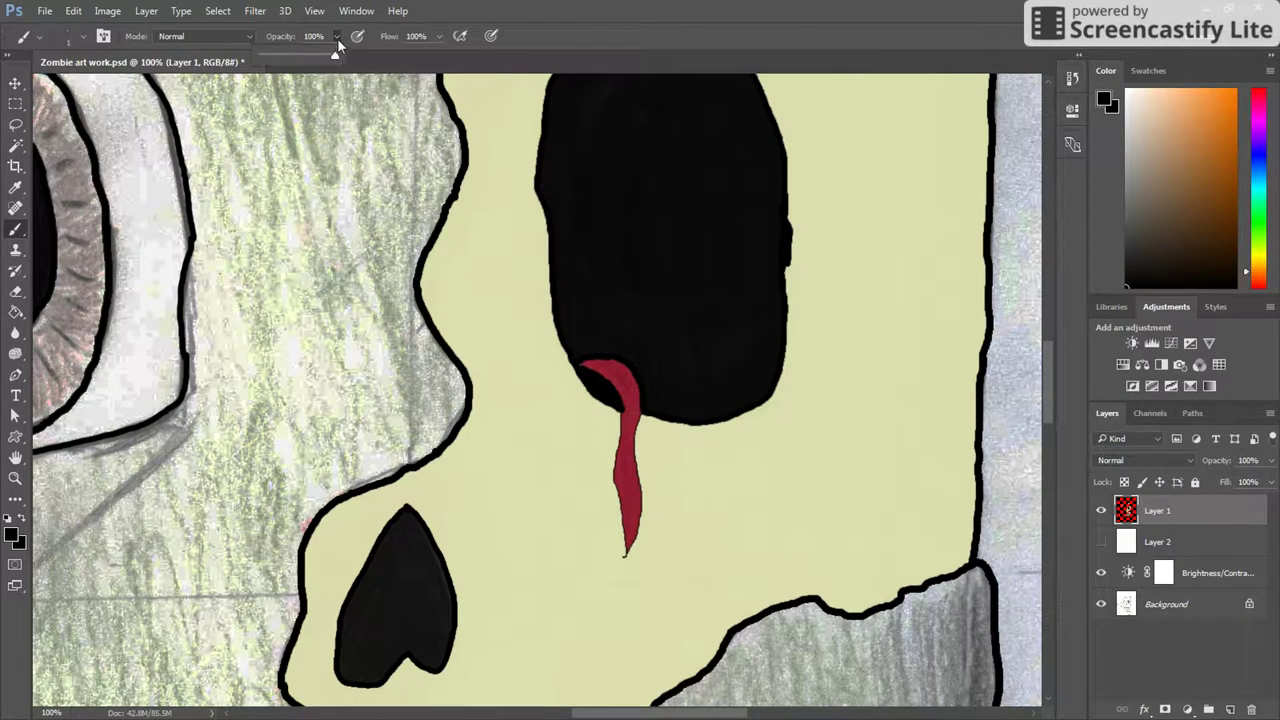
pyautogui.moveTo(337, 52); pyautogui.dragTo(295, 69)
pyautogui.click(581, 360)
# Try to shade the blood drip's upper end with a larger translucent black brush, and undo the stroke.
pyautogui.click(83, 37)
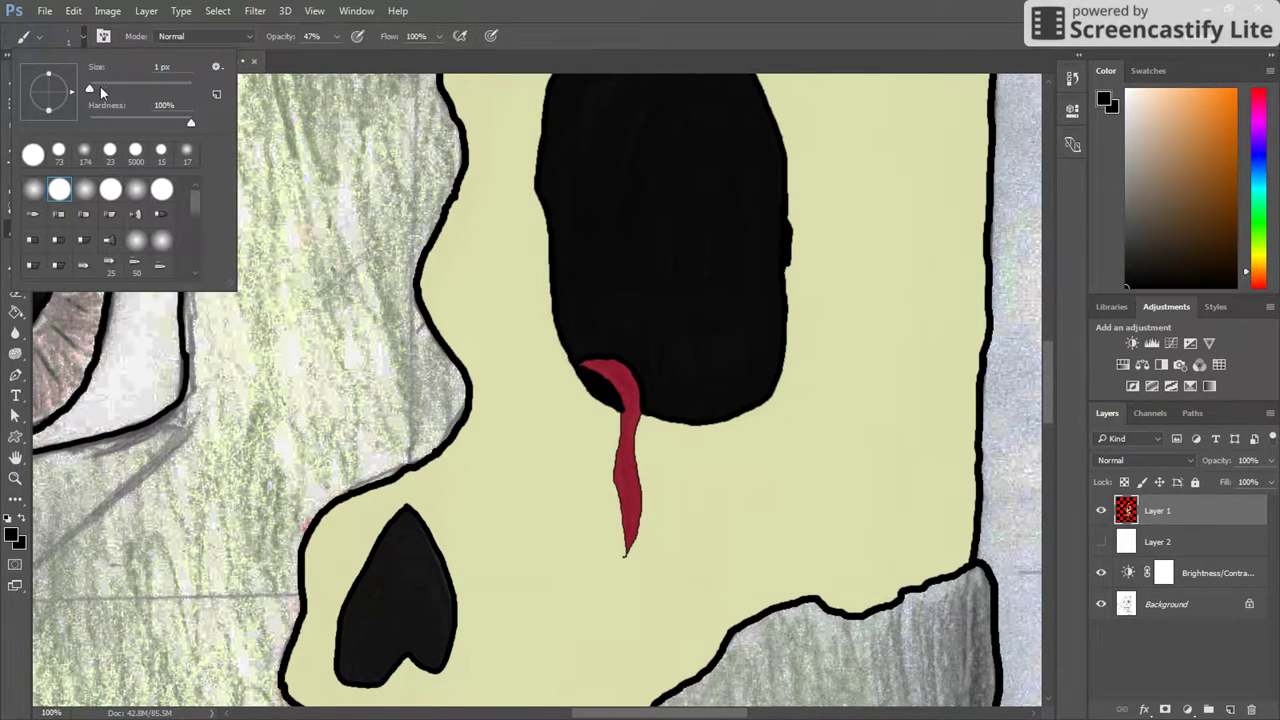
pyautogui.click(100, 86)
pyautogui.moveTo(597, 370)
pyautogui.mouseDown()
pyautogui.moveTo(600, 360)
pyautogui.moveTo(634, 374)
pyautogui.moveTo(627, 393)
pyautogui.mouseUp()
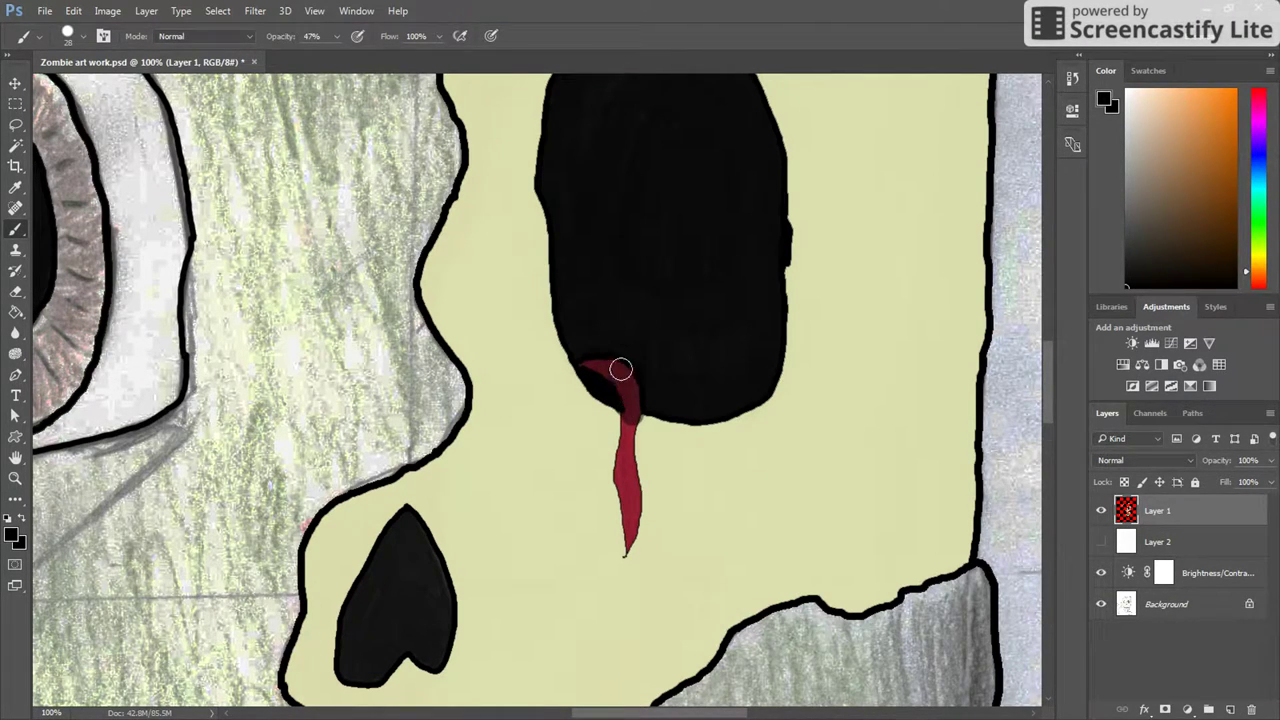
pyautogui.hotkey('ctrl', 'z')
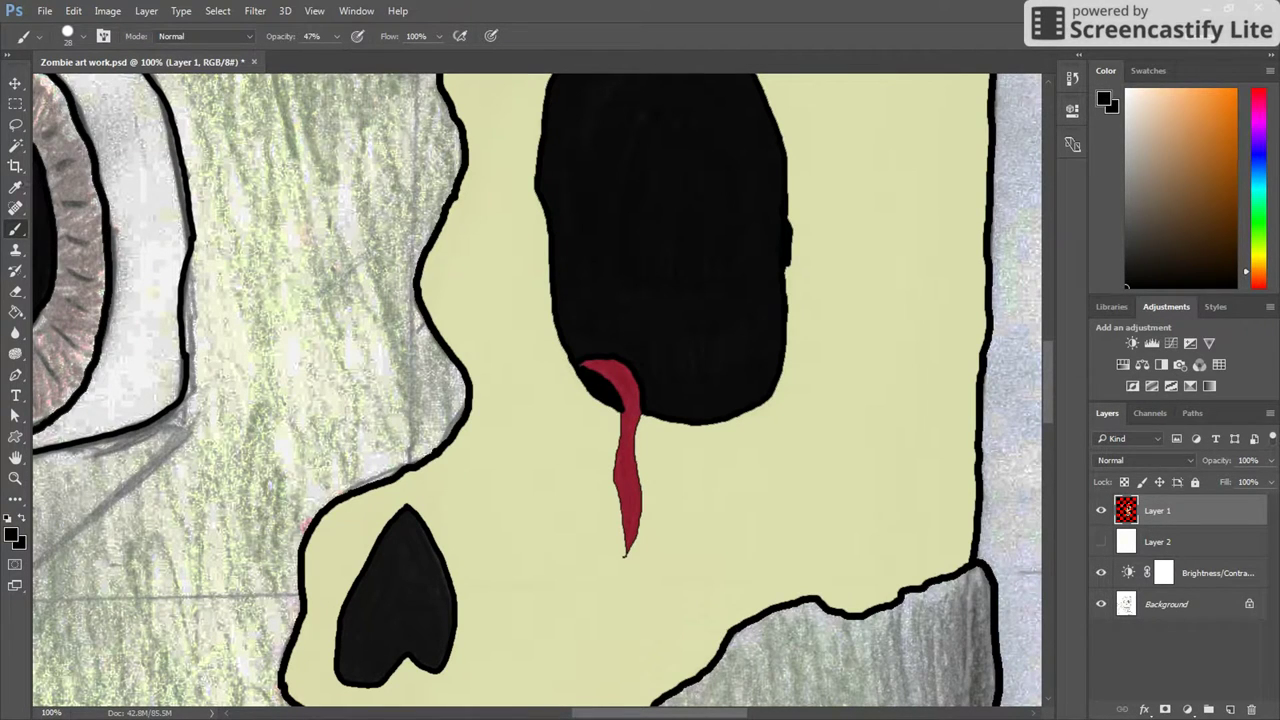
# Set the brush size to 12 px and paint translucent black shading over the blood drip's upper end inside the eye socket.
pyautogui.click(83, 37)
pyautogui.moveTo(102, 88); pyautogui.dragTo(98, 88)
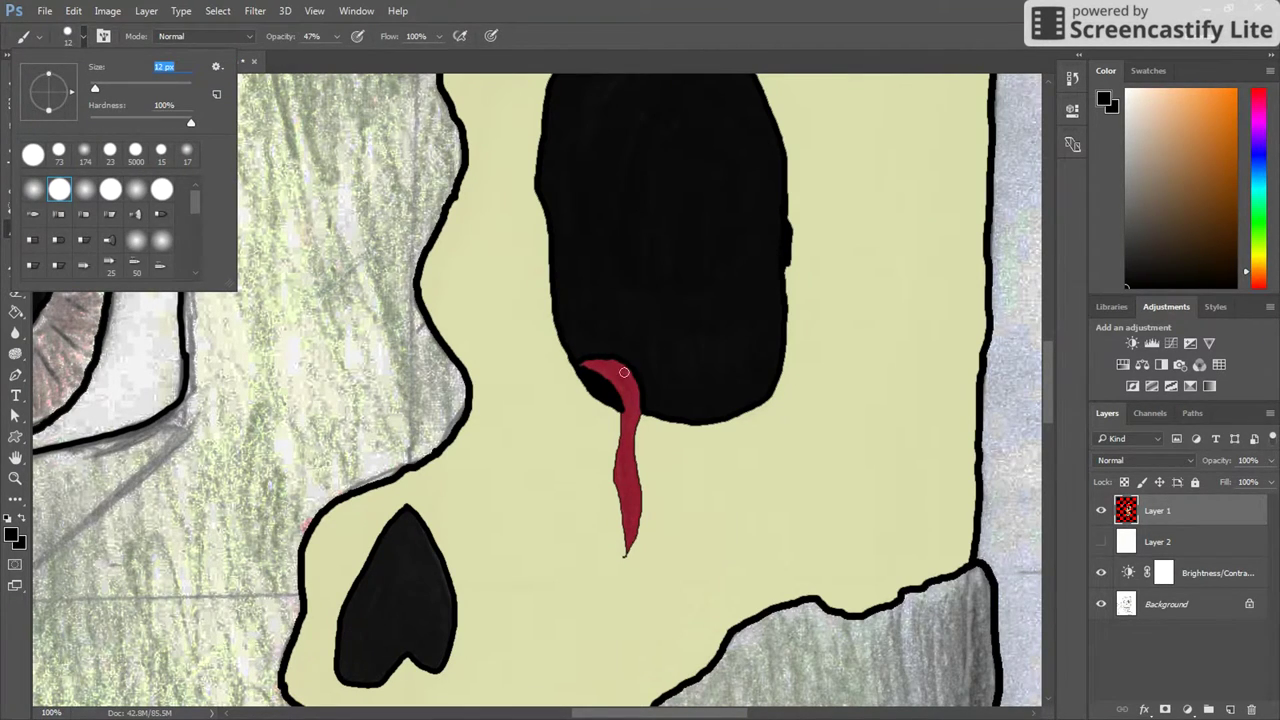
pyautogui.click(587, 368)
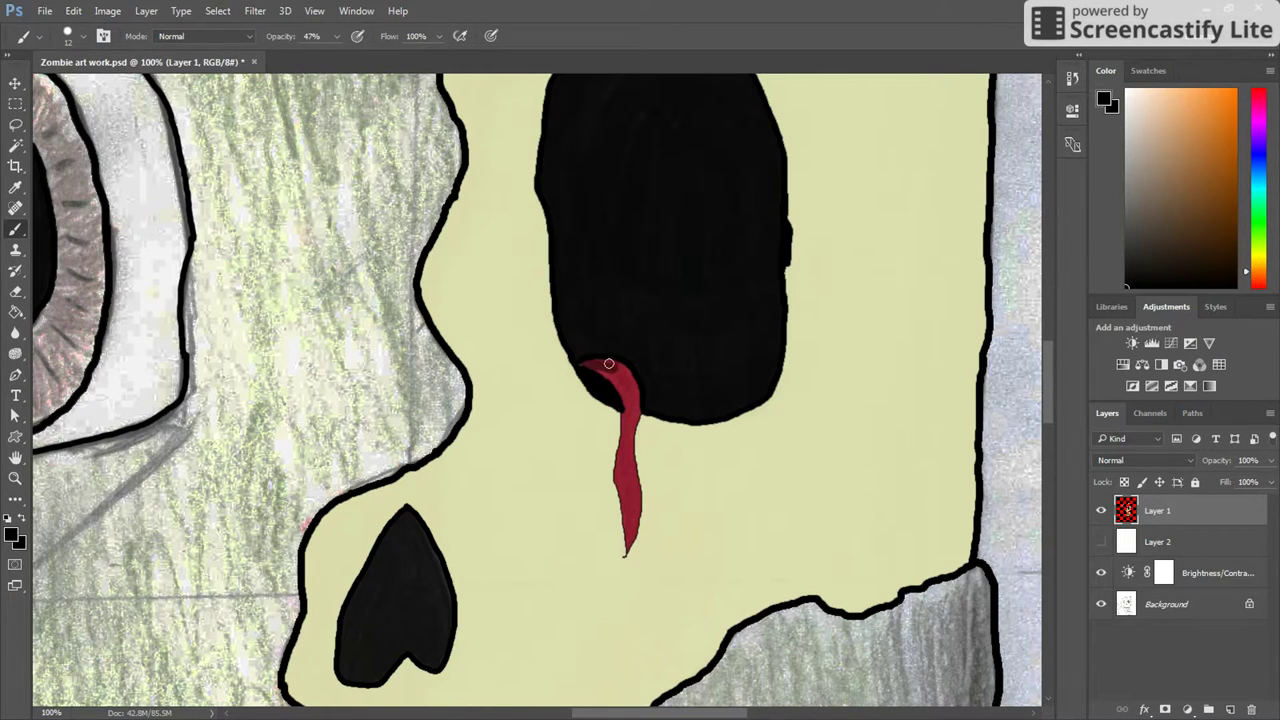
pyautogui.moveTo(624, 375)
pyautogui.mouseDown()
pyautogui.moveTo(632, 386)
pyautogui.moveTo(599, 369)
pyautogui.moveTo(624, 392)
pyautogui.mouseUp()
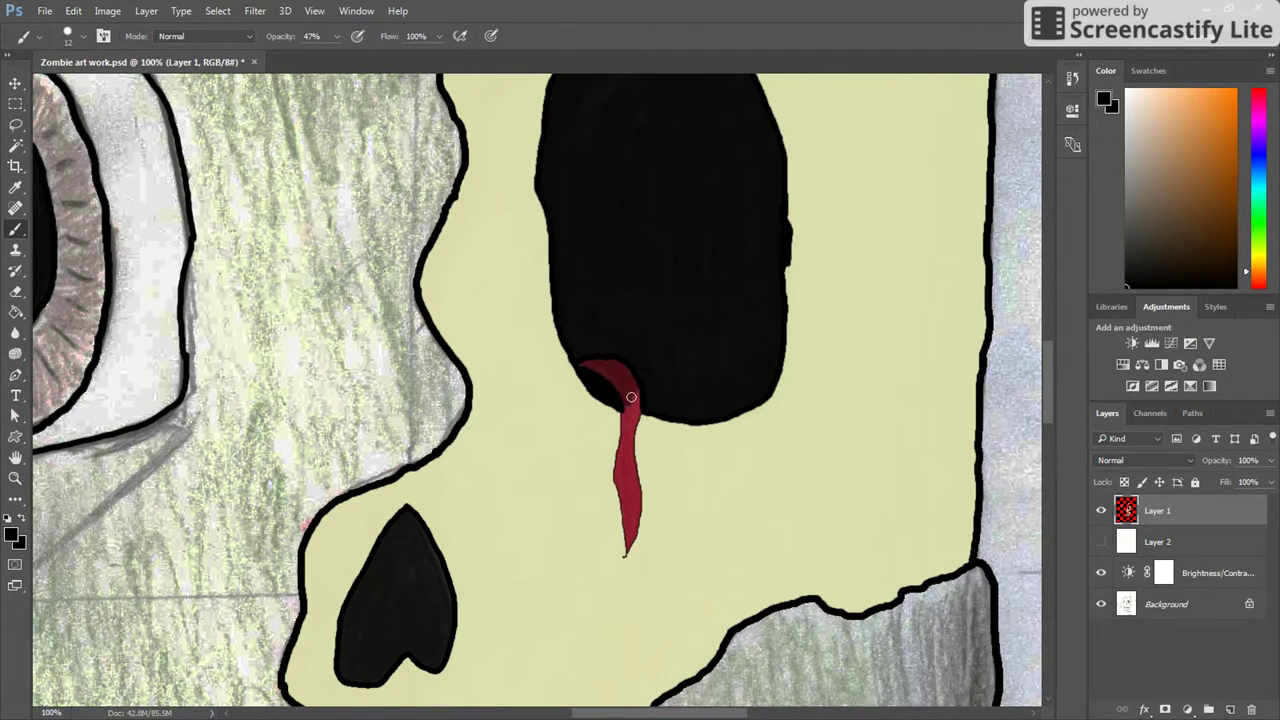